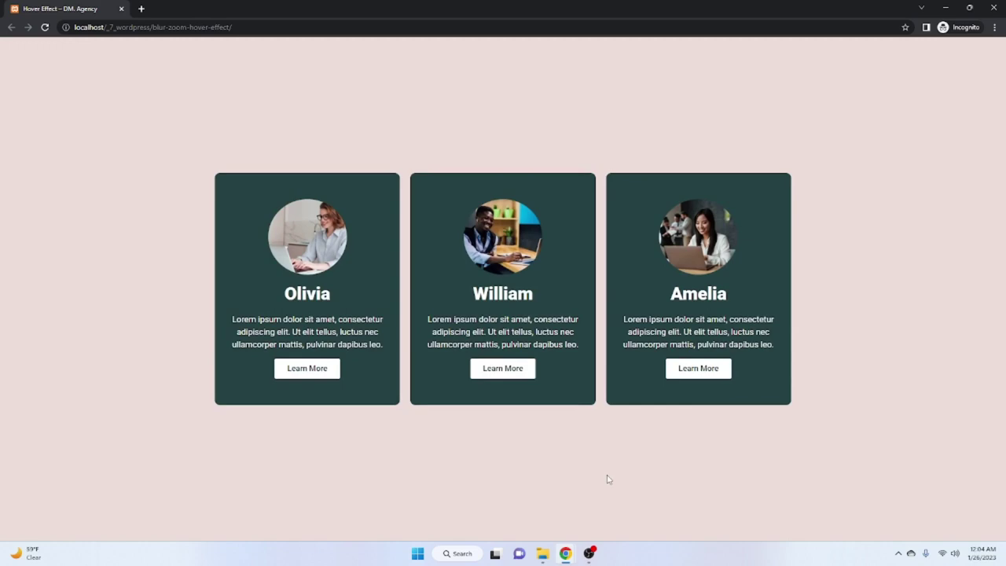
- Add a new WordPress page titled "Blur Zoom Hover Effect" and publish it
key("alt+Tab")
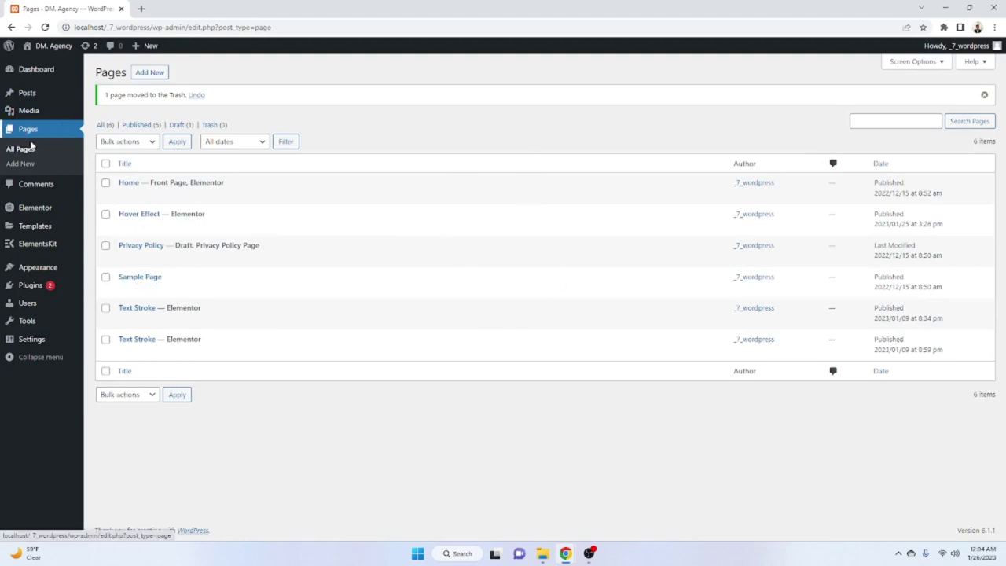
left_click(154, 77)
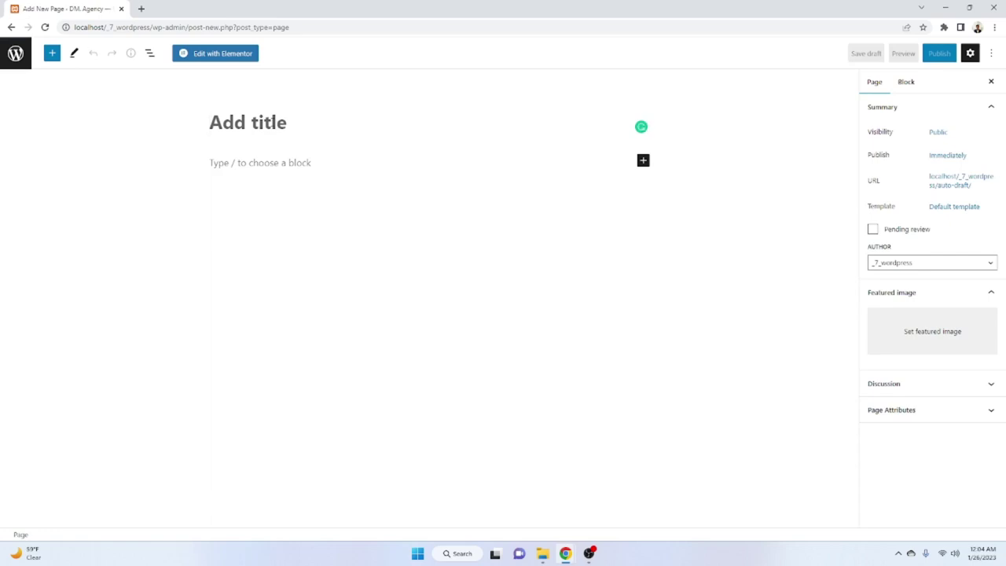
type("Blur ")
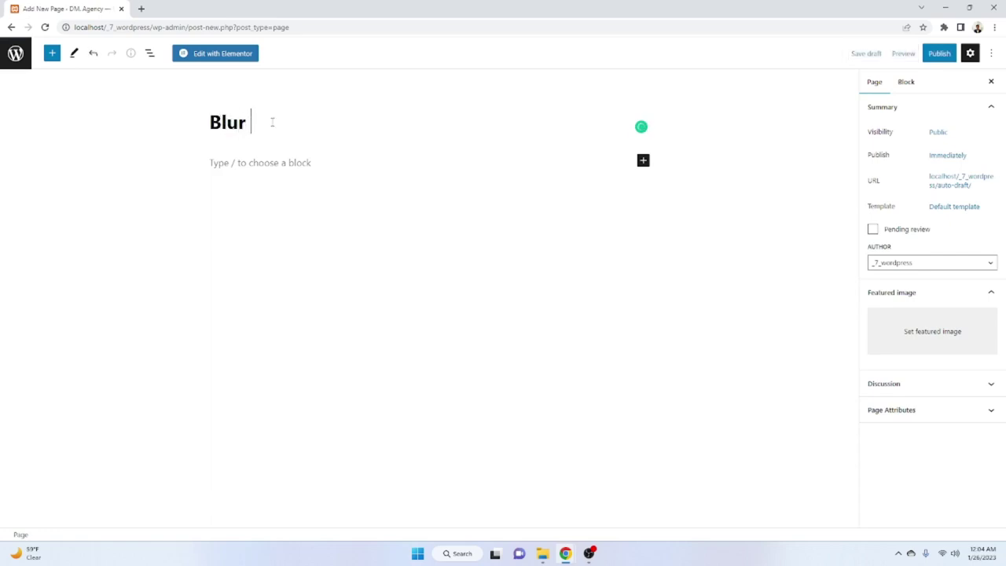
type("Zoom E")
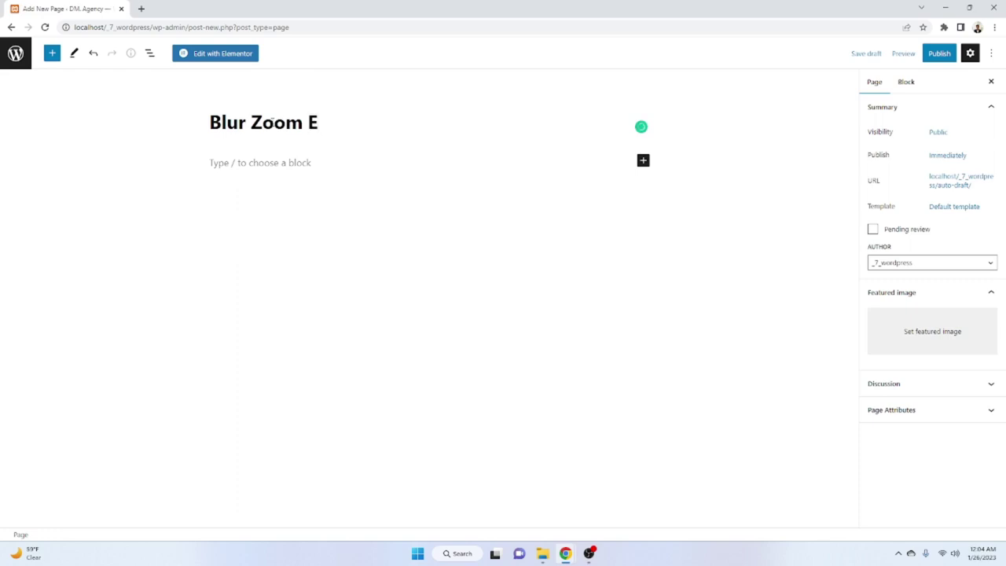
key("BackSpace")
type("Hover H")
key("BackSpace")
type("Effect")
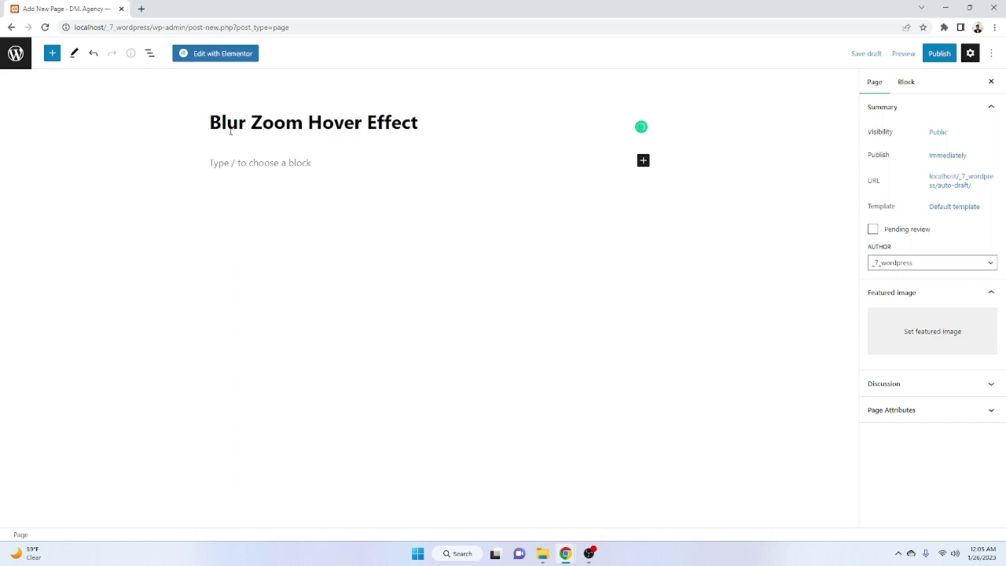
left_click(946, 55)
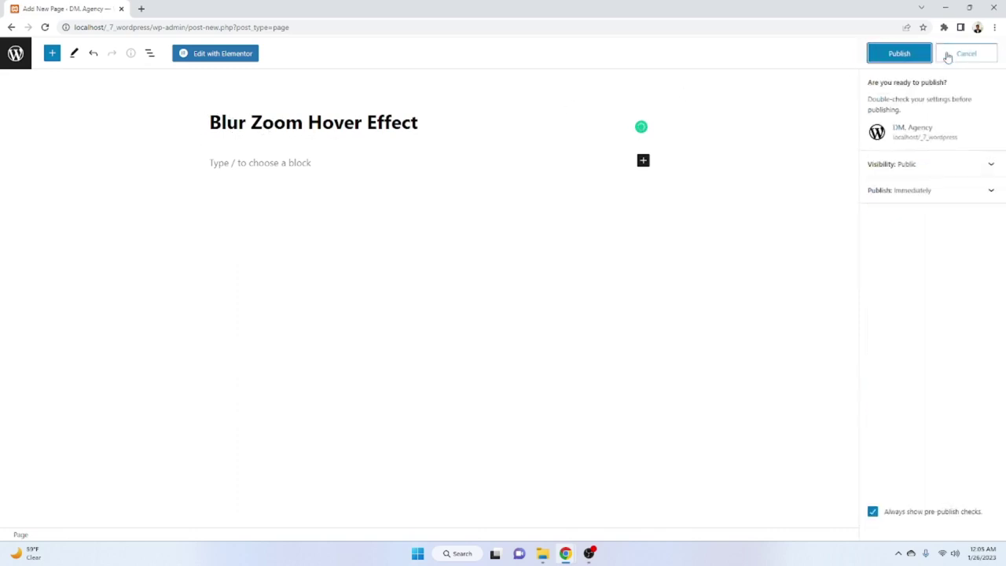
left_click(907, 57)
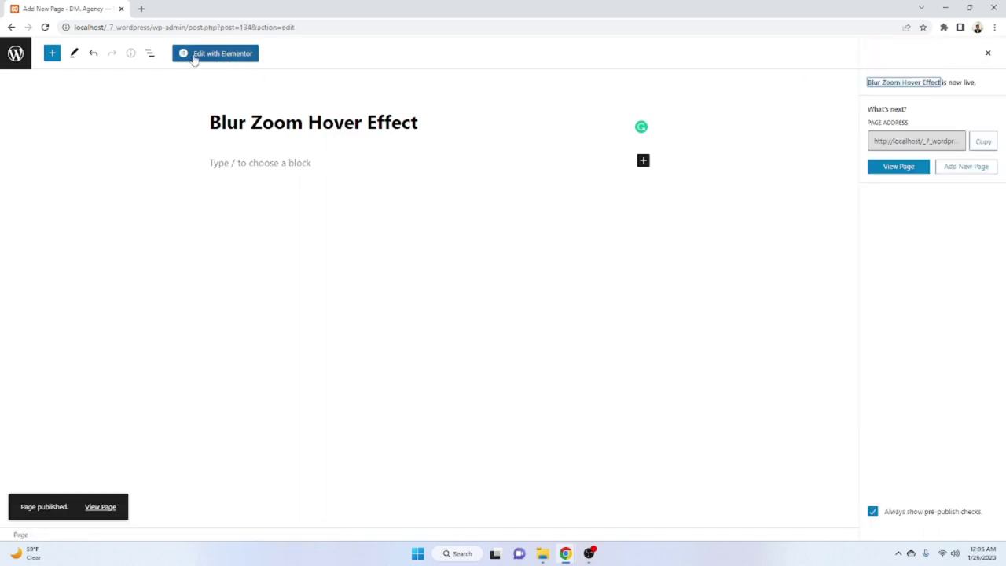
- Open the page for editing with Elementor, set its page layout to Elementor Canvas and update the page
left_click(219, 55)
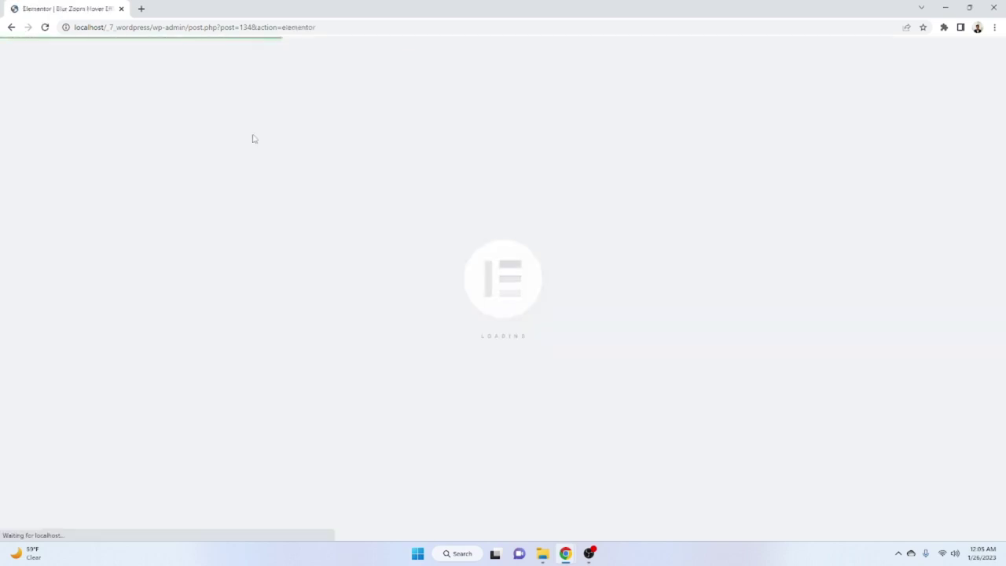
left_click_drag(505, 112, 281, 57)
left_click(9, 530)
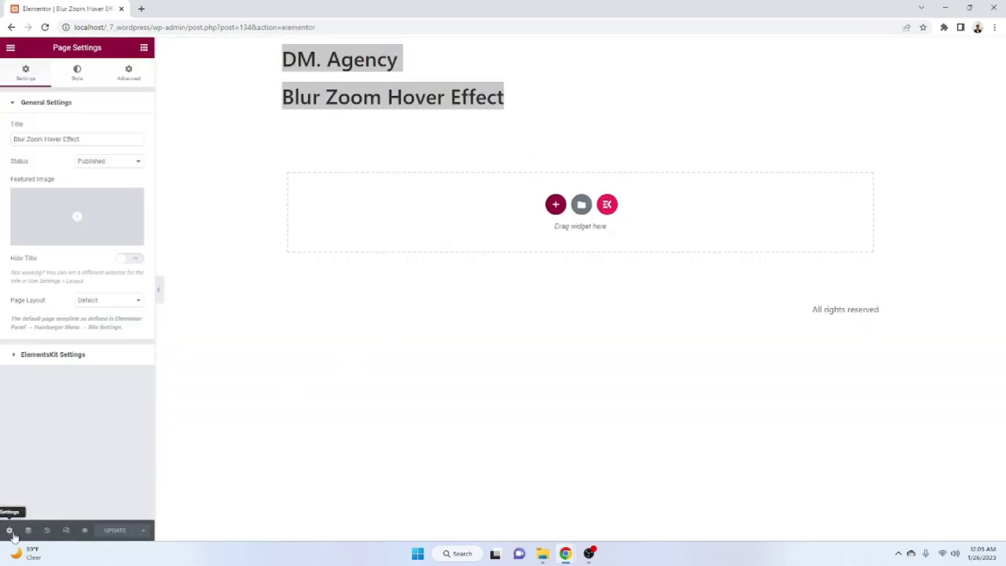
left_click(128, 301)
left_click(126, 319)
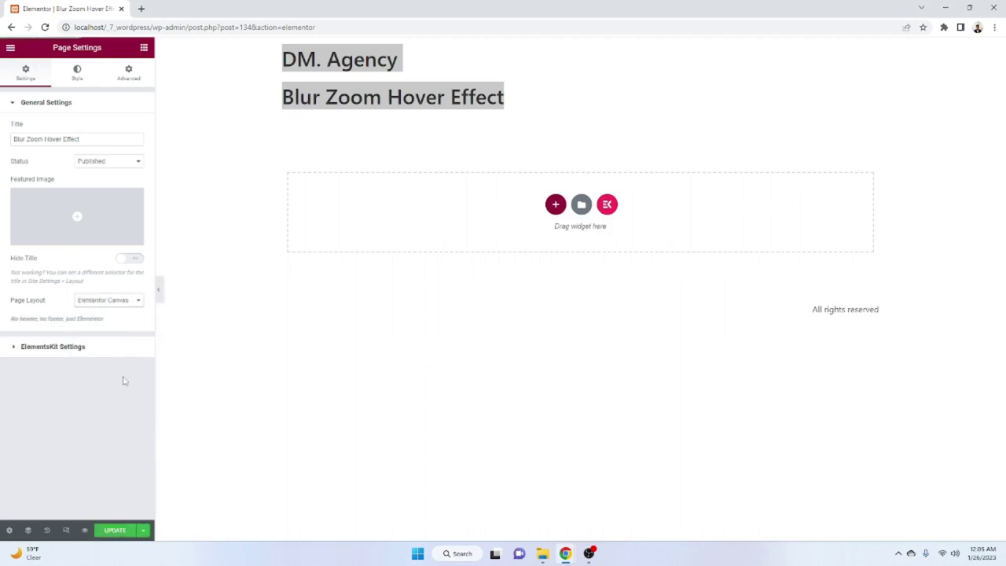
left_click(117, 530)
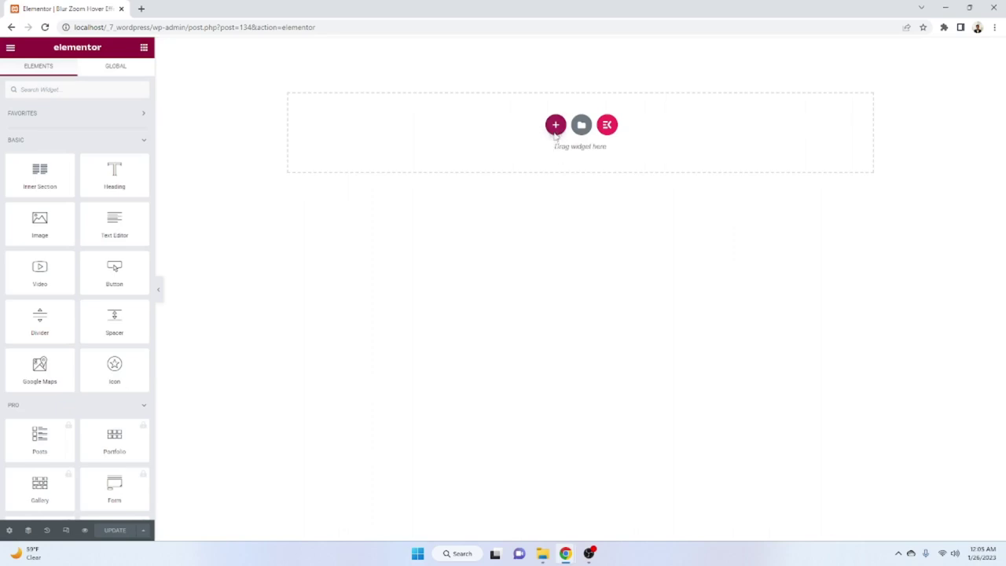
- Add a single-column section and give it a minimum height of 100 VH
left_click(555, 126)
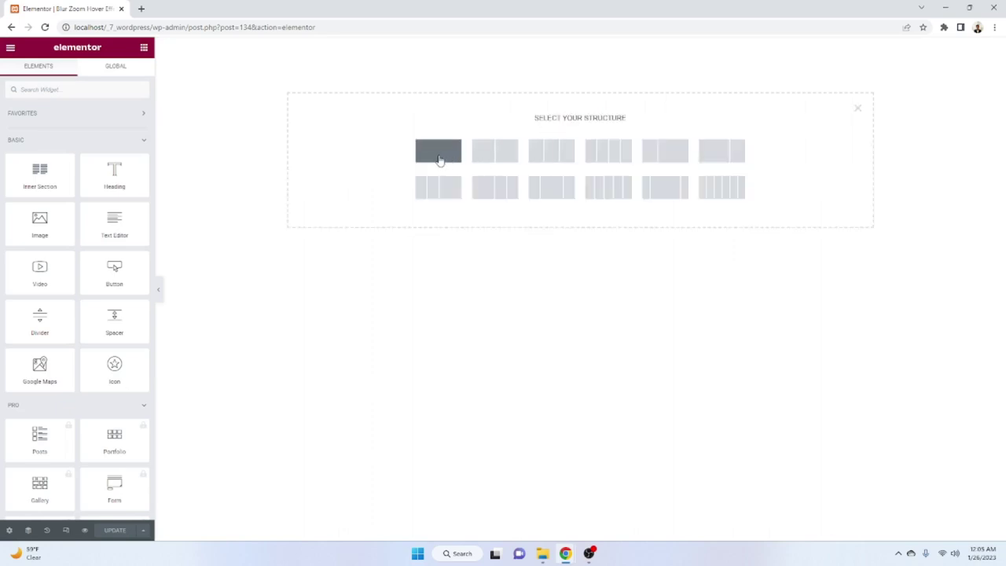
left_click(440, 161)
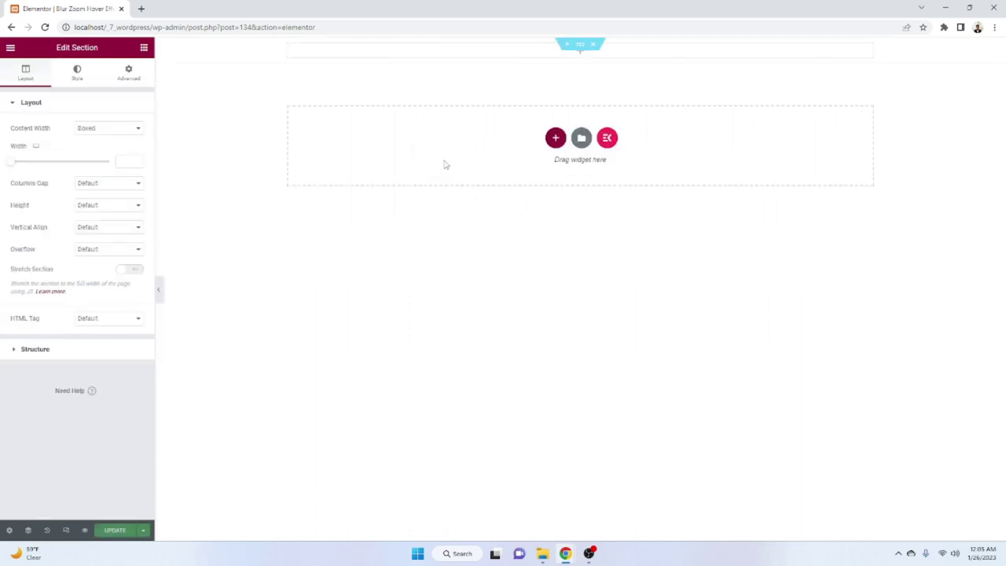
left_click(112, 207)
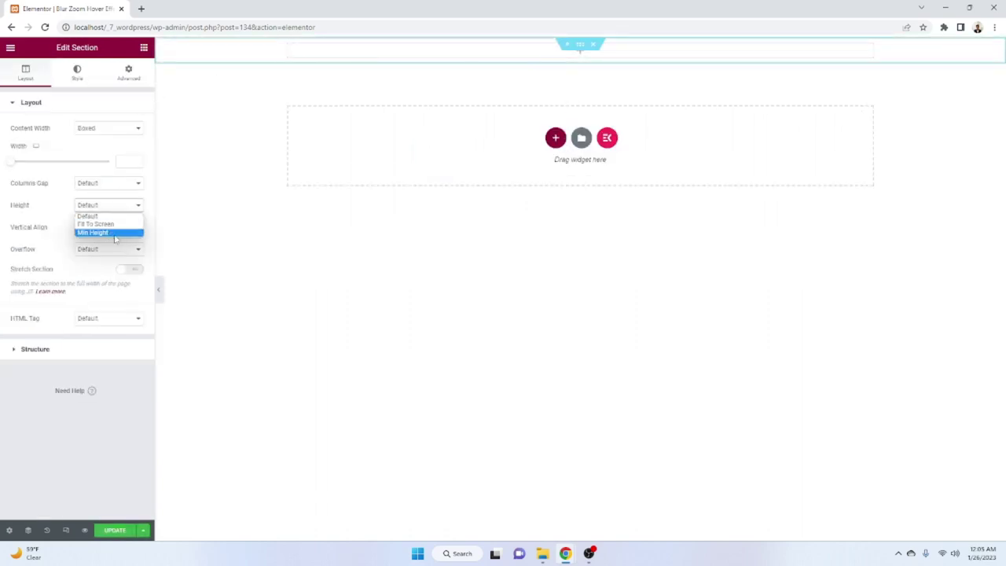
left_click(110, 233)
left_click(125, 239)
key("BackSpace")
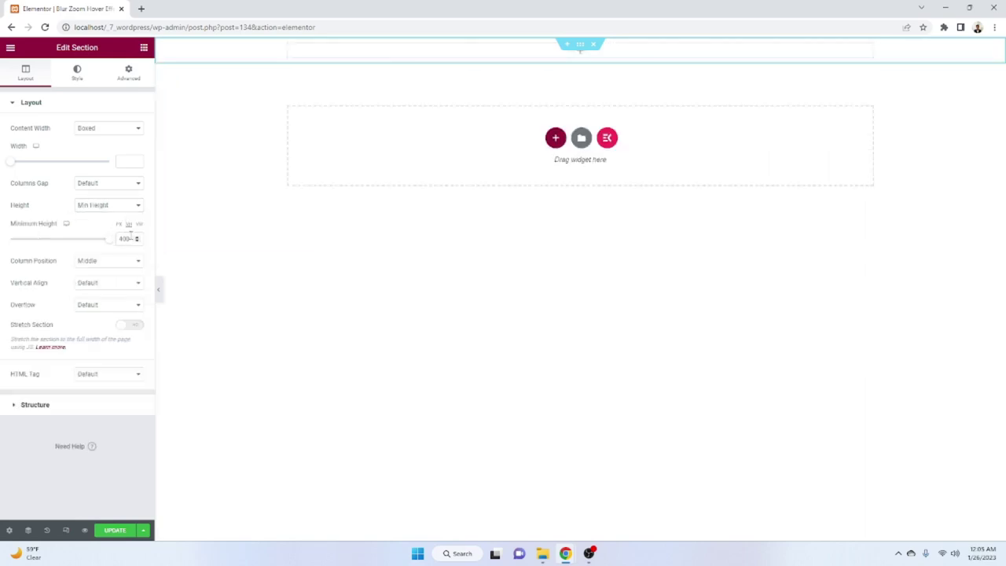
type("100")
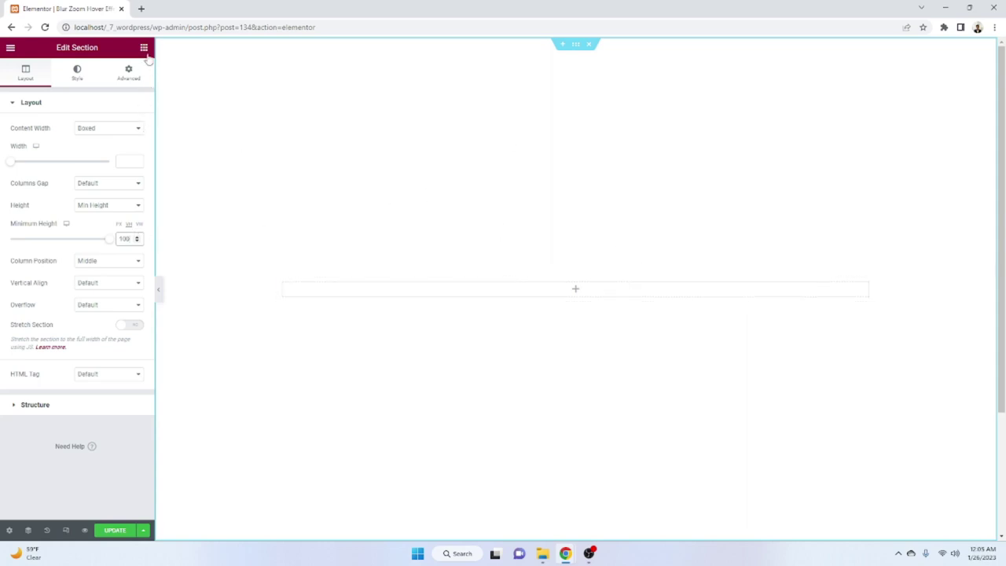
- Give the section a classic background in light pink, #ecddda
left_click(77, 76)
left_click(94, 150)
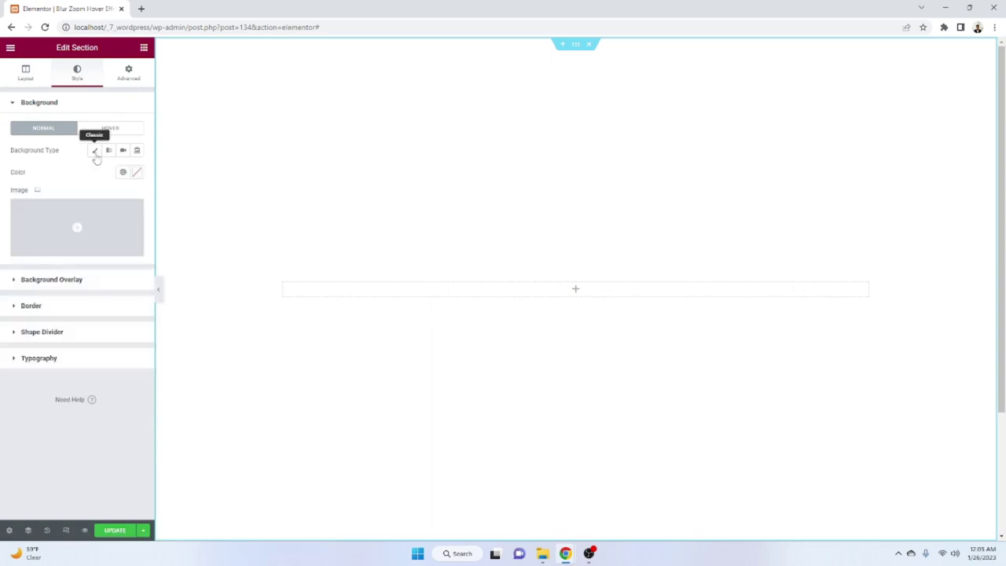
left_click(137, 172)
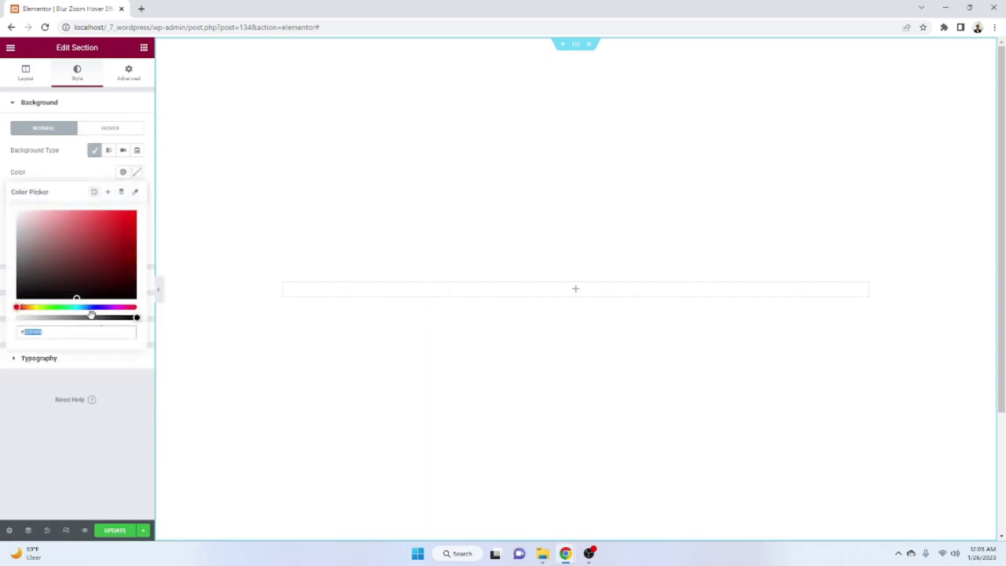
key("BackSpace")
type("ecdddd")
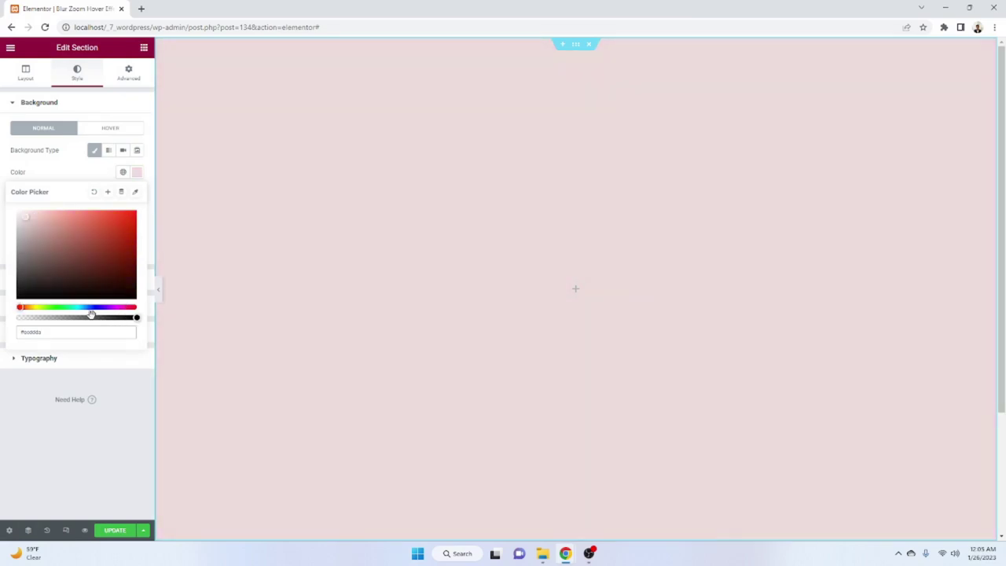
left_click(297, 168)
- Insert an Inner Section into the pink section and add a third column to it
left_click(143, 48)
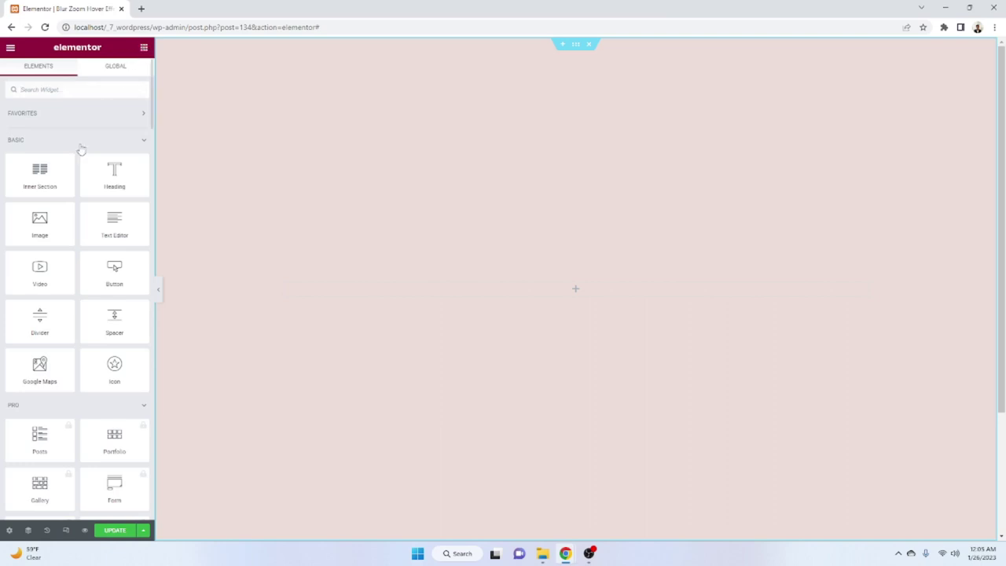
left_click_drag(53, 178, 602, 292)
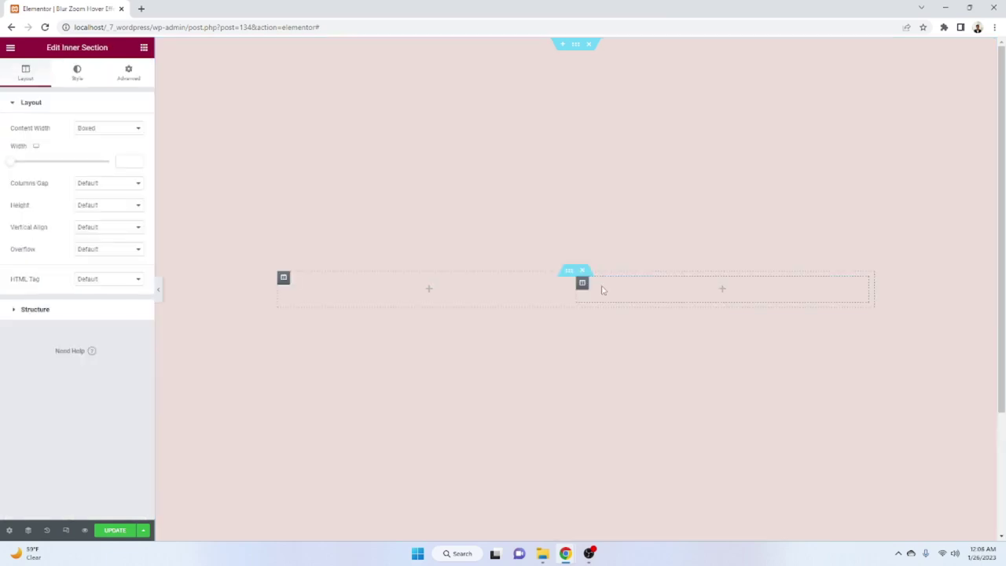
right_click(587, 288)
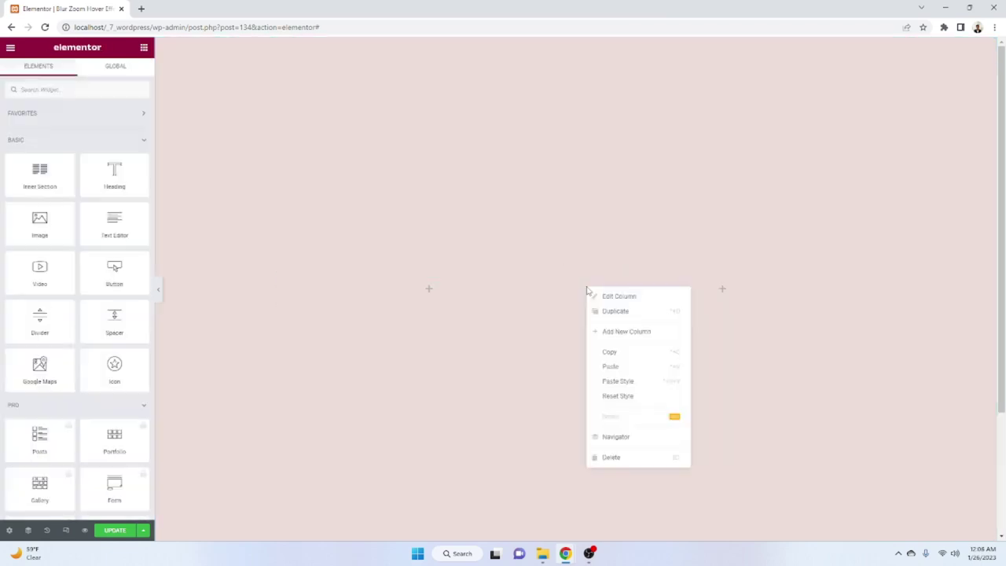
left_click(650, 333)
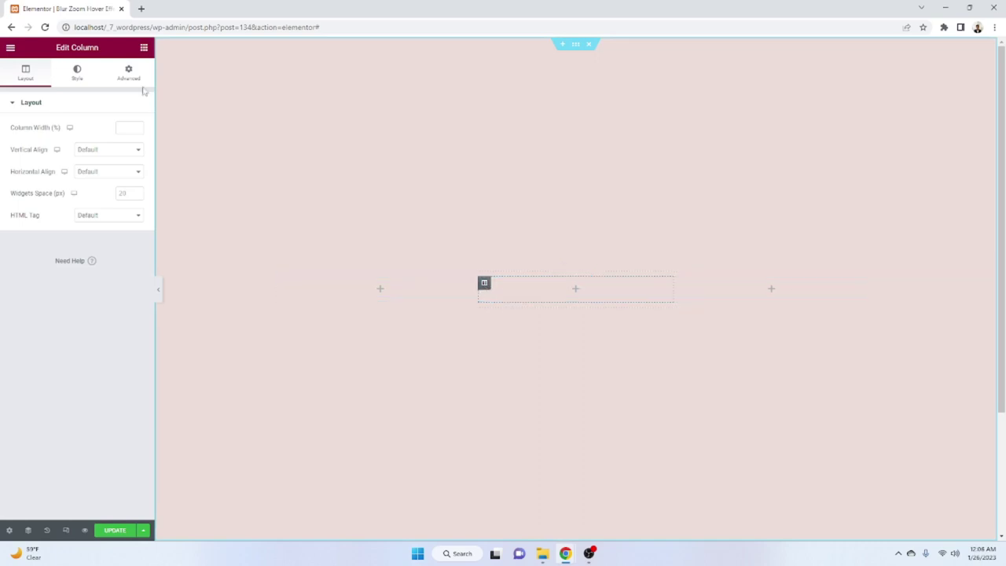
- Give the inner section's middle column a classic background in dark green, #244244
left_click(75, 76)
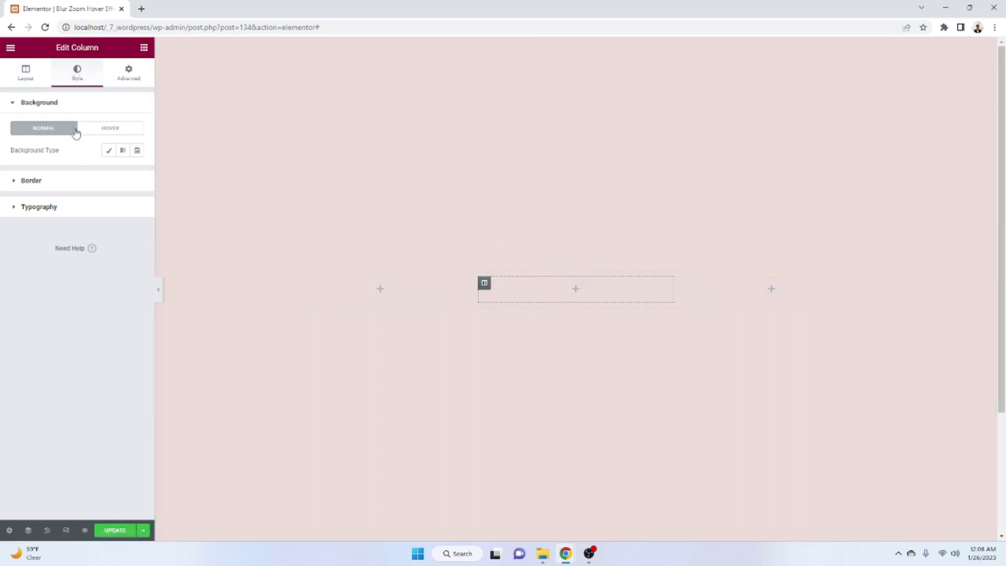
left_click(110, 153)
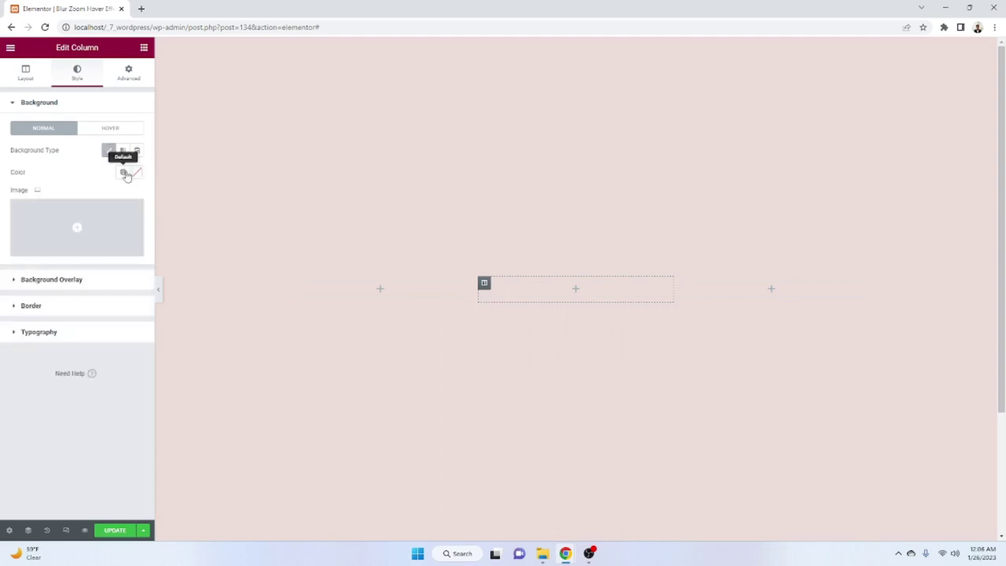
left_click(137, 173)
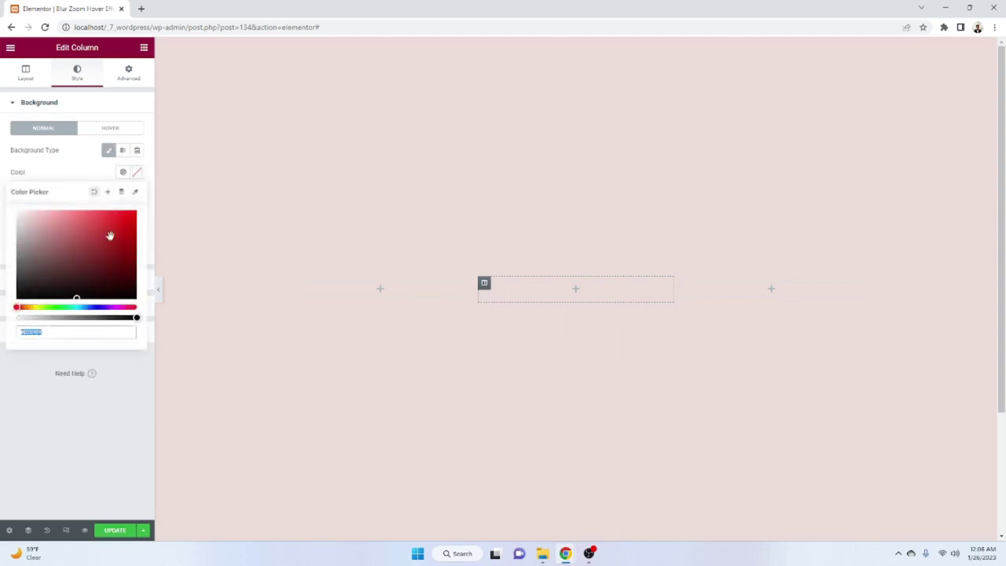
double_click(95, 332)
type("2f4")
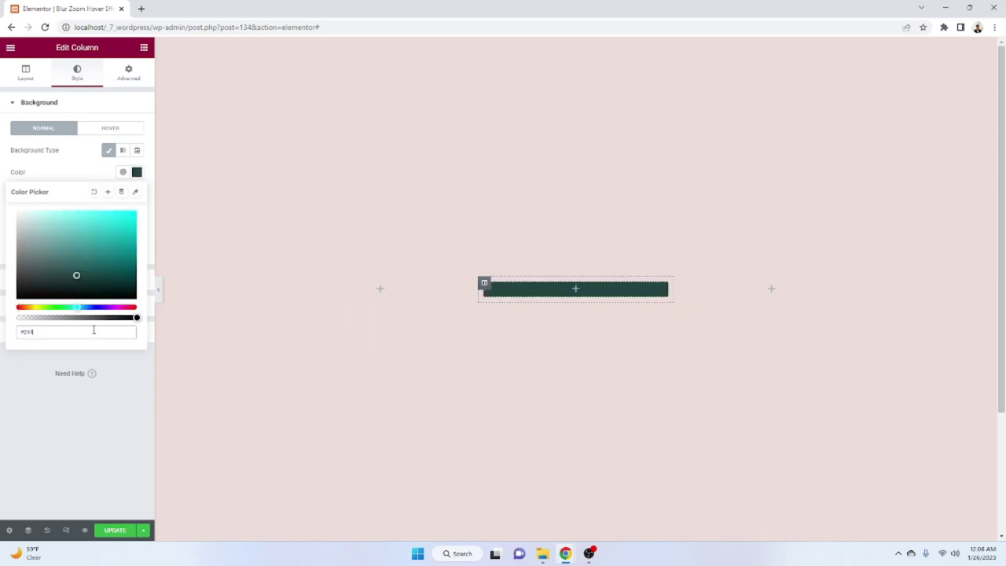
type("244")
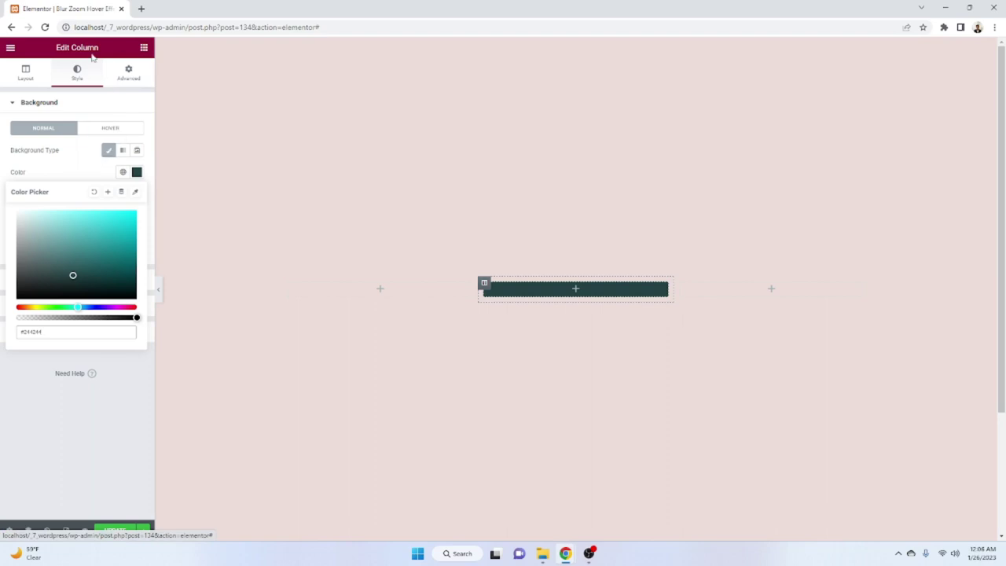
- Place an Image widget in the middle column and insert the photo of the woman with glasses from the media library
left_click(143, 49)
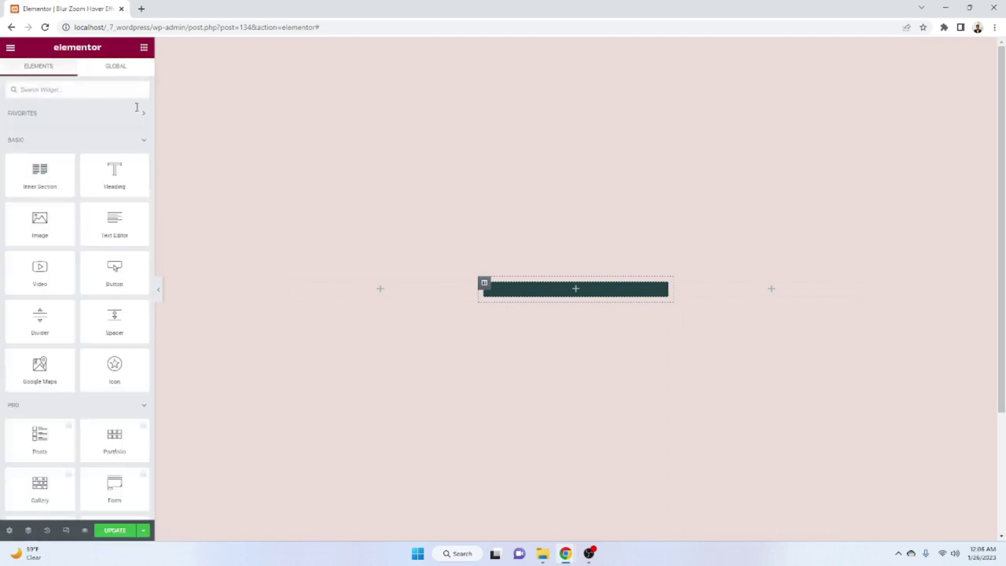
left_click_drag(38, 225, 582, 294)
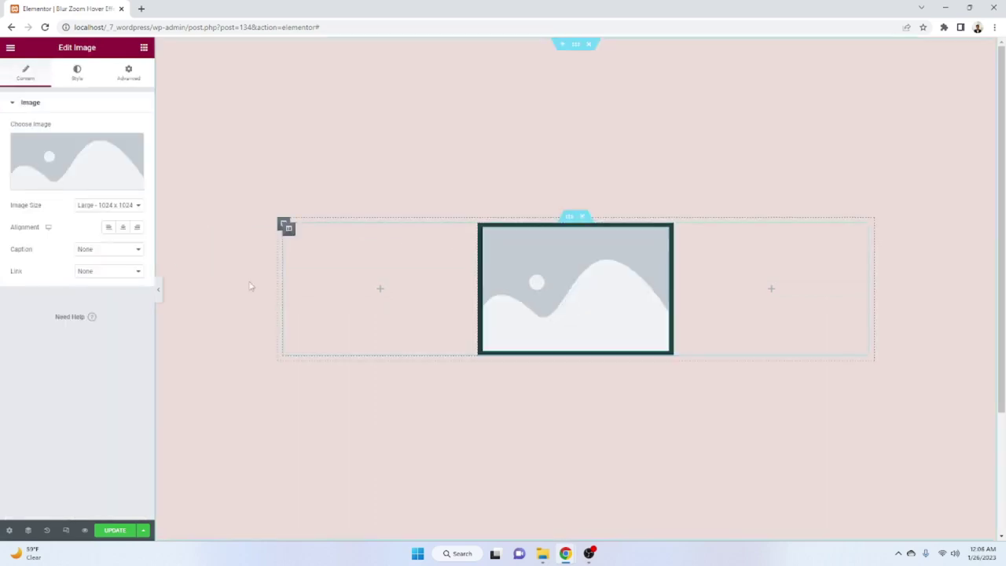
left_click(63, 183)
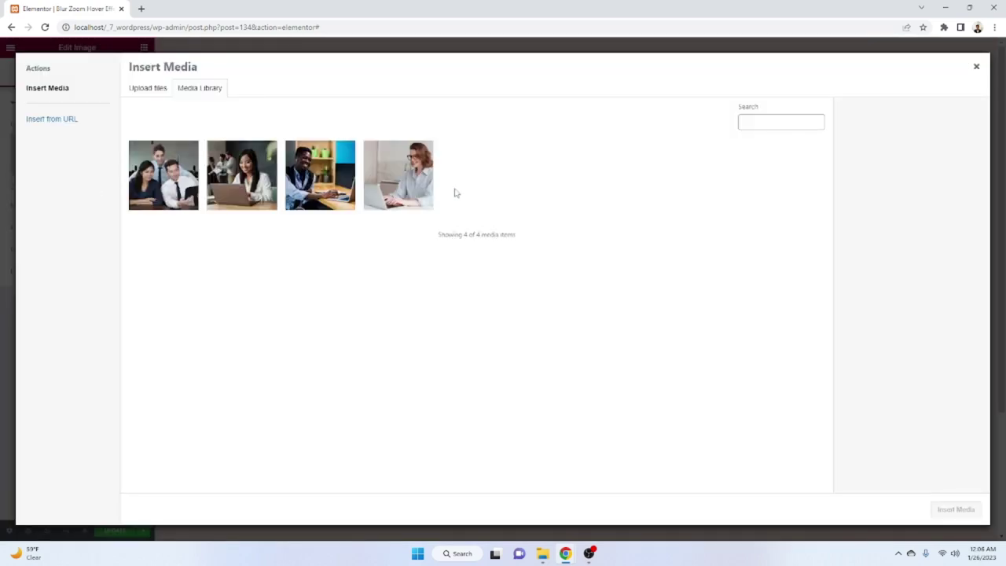
left_click(409, 189)
left_click(955, 509)
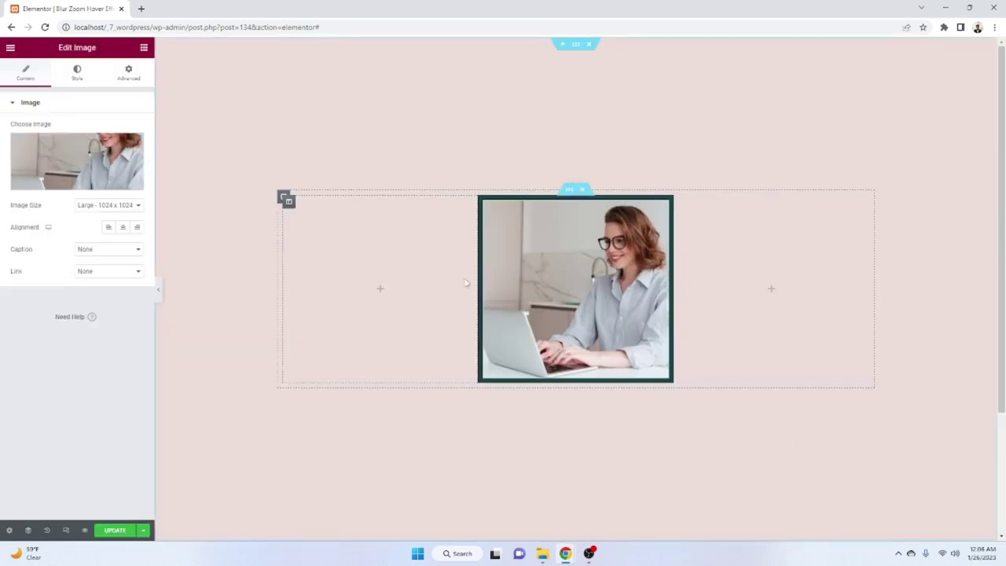
- Set the image's width, max width and height to 150 px, and round it with a 50% border radius
left_click(78, 77)
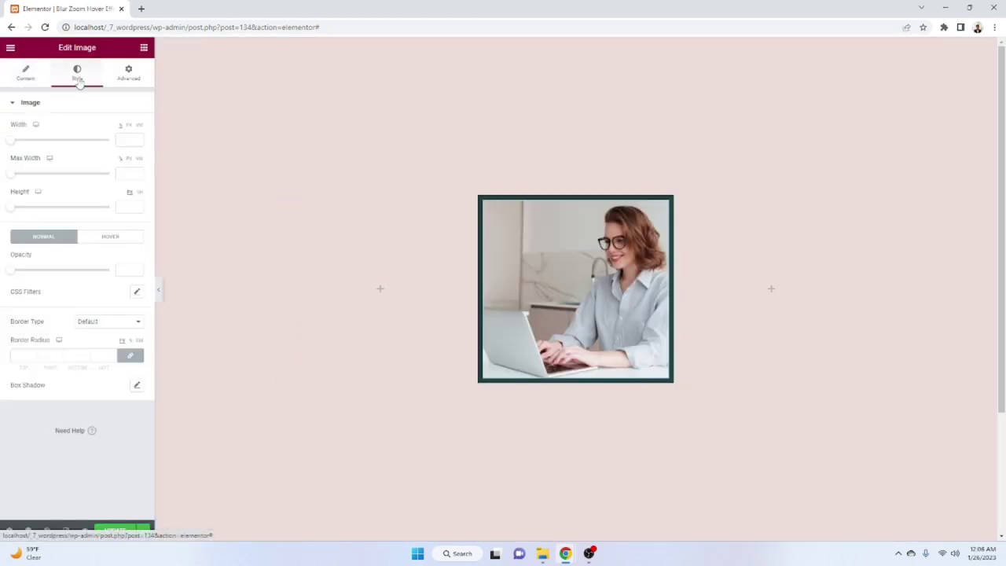
left_click(128, 140)
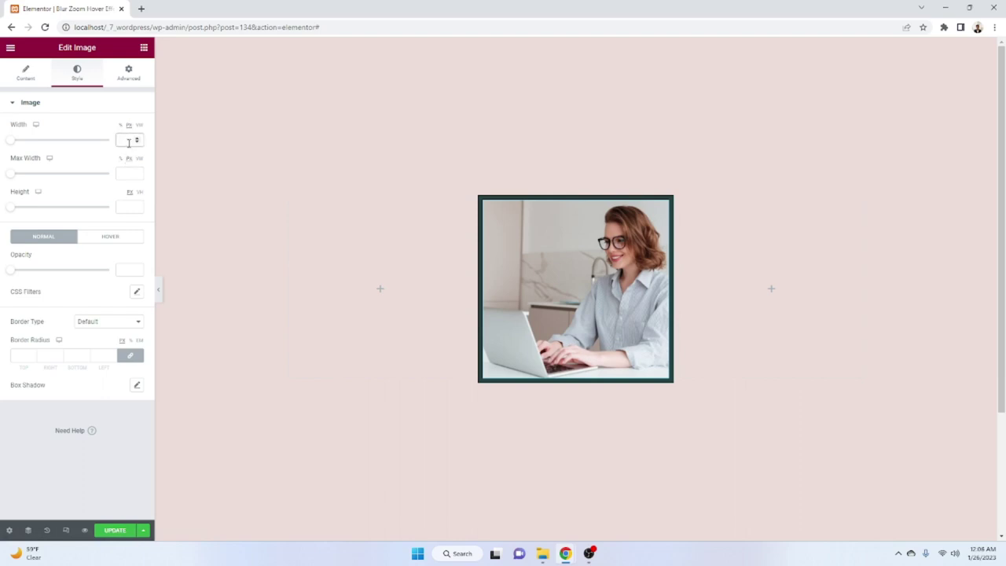
type("150")
left_click(122, 174)
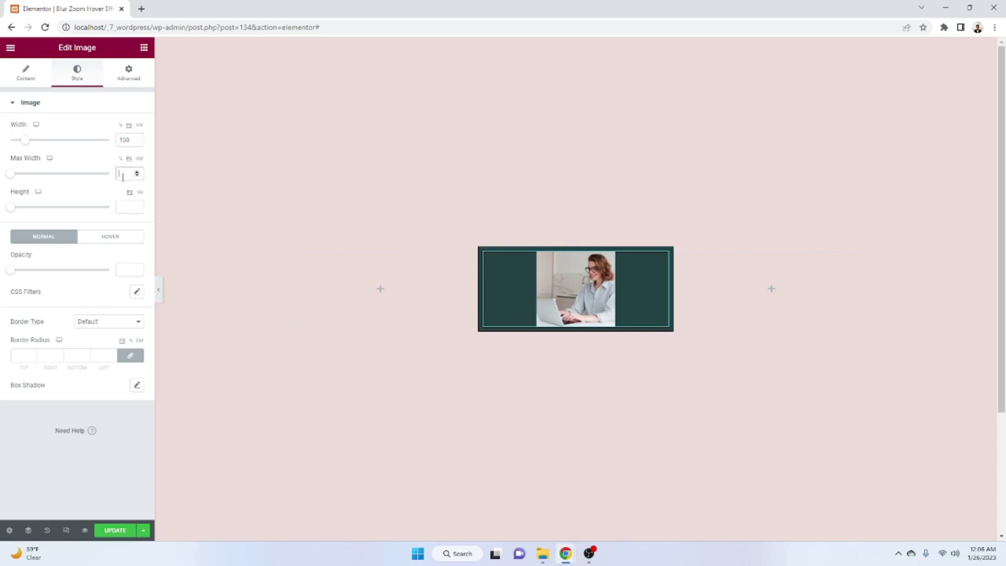
type("150")
left_click(128, 210)
type("150")
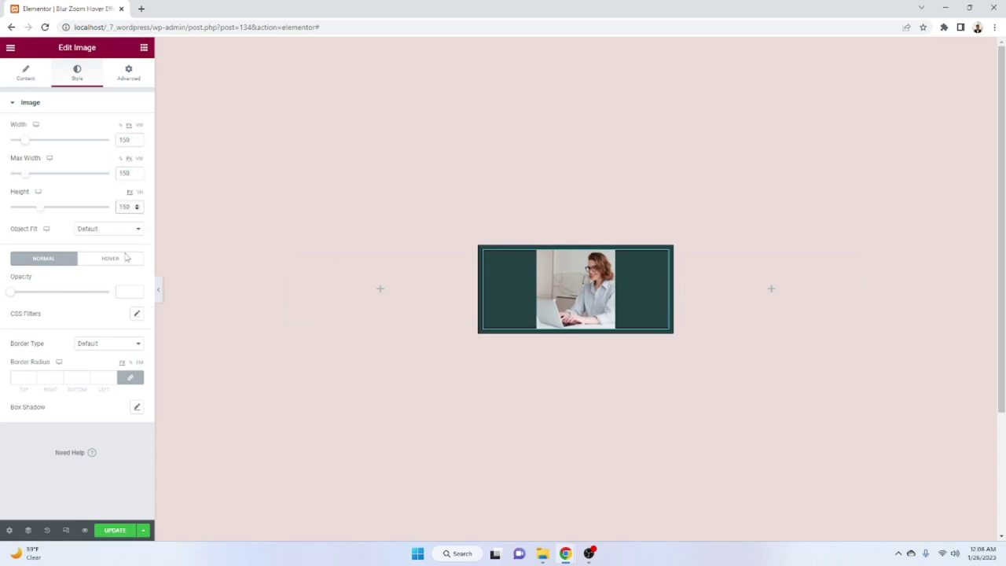
left_click(14, 377)
type("50")
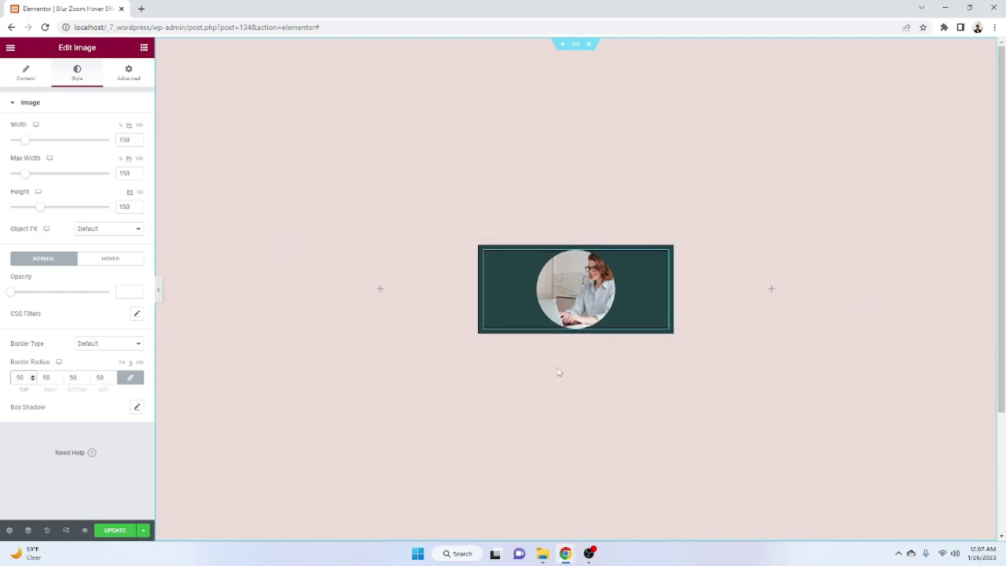
- Add a centered Heading widget below the image, titled with the first profile's name copied from the demo page
left_click(144, 48)
left_click_drag(114, 175, 611, 319)
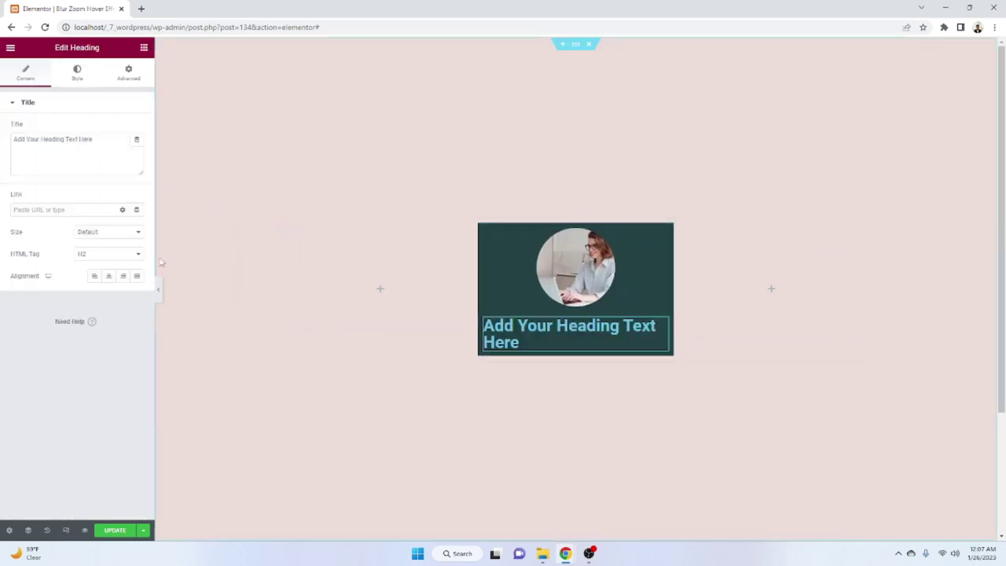
triple_click(57, 155)
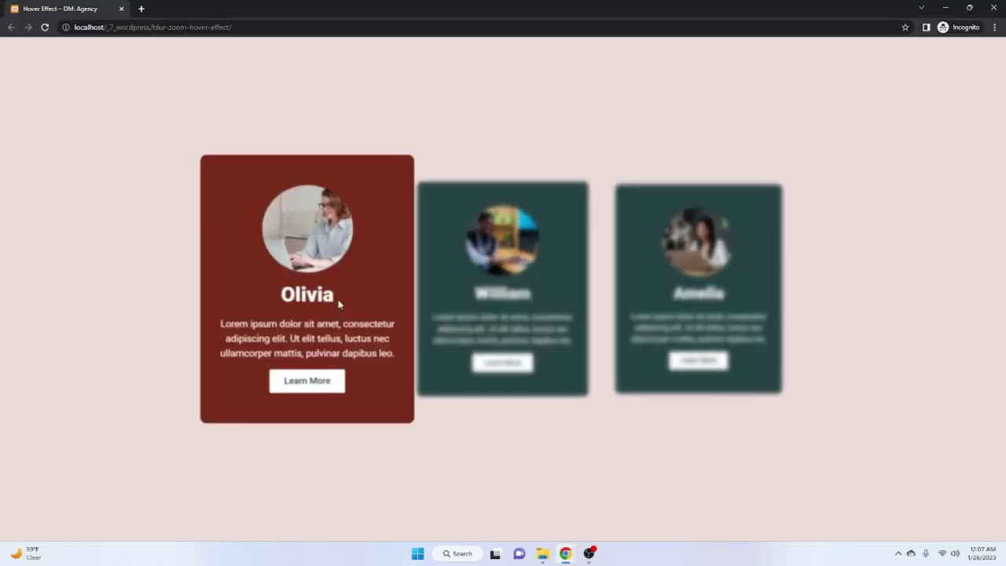
double_click(336, 297)
key("ctrl+c")
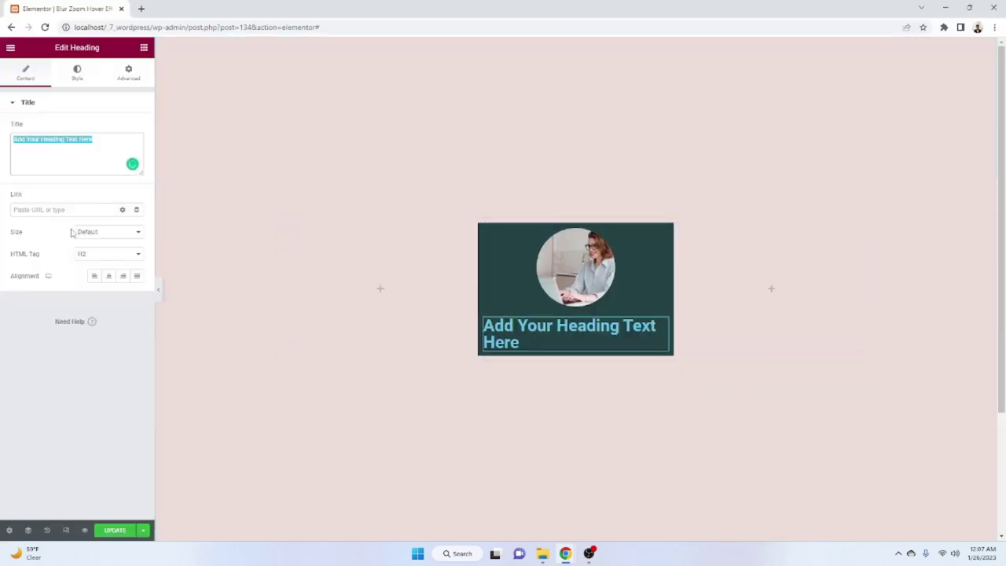
triple_click(102, 145)
key("ctrl+v")
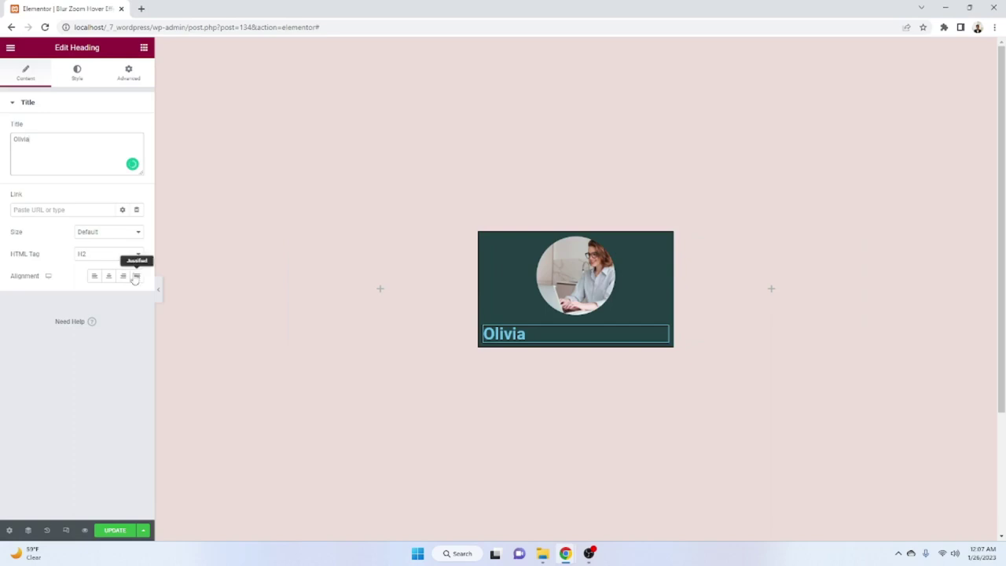
left_click(110, 276)
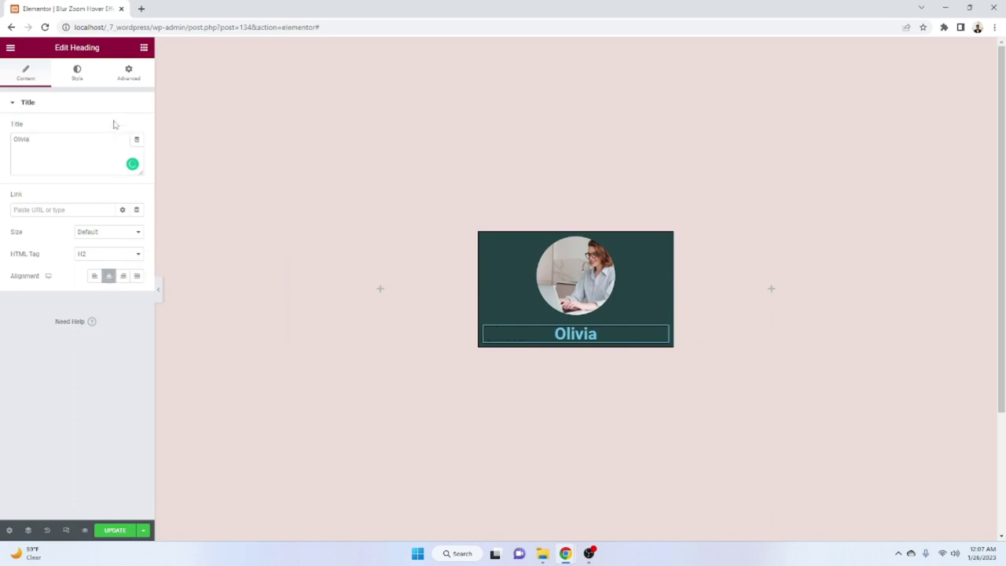
- Set the heading's text color to white, #FFFFFF
left_click(78, 75)
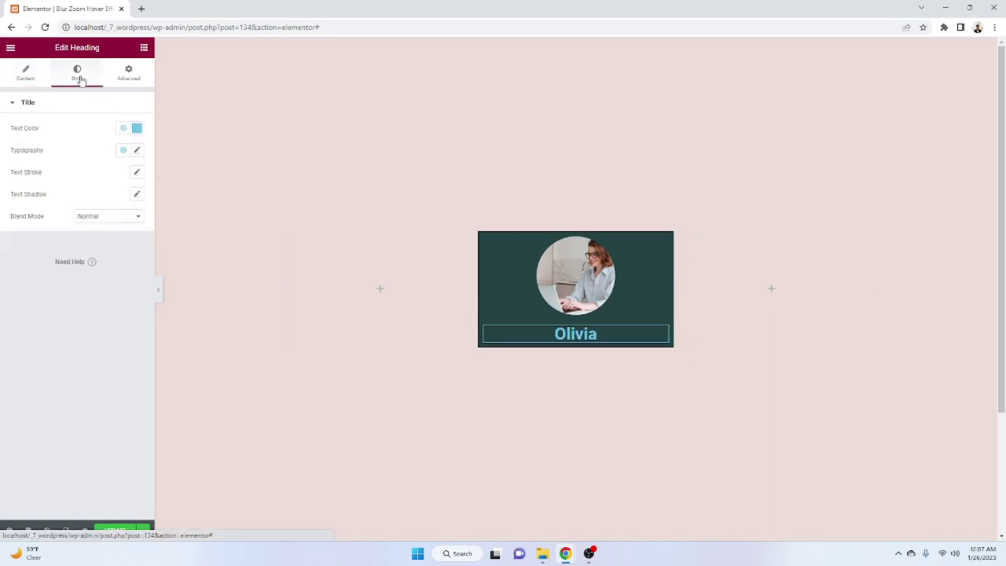
left_click(136, 130)
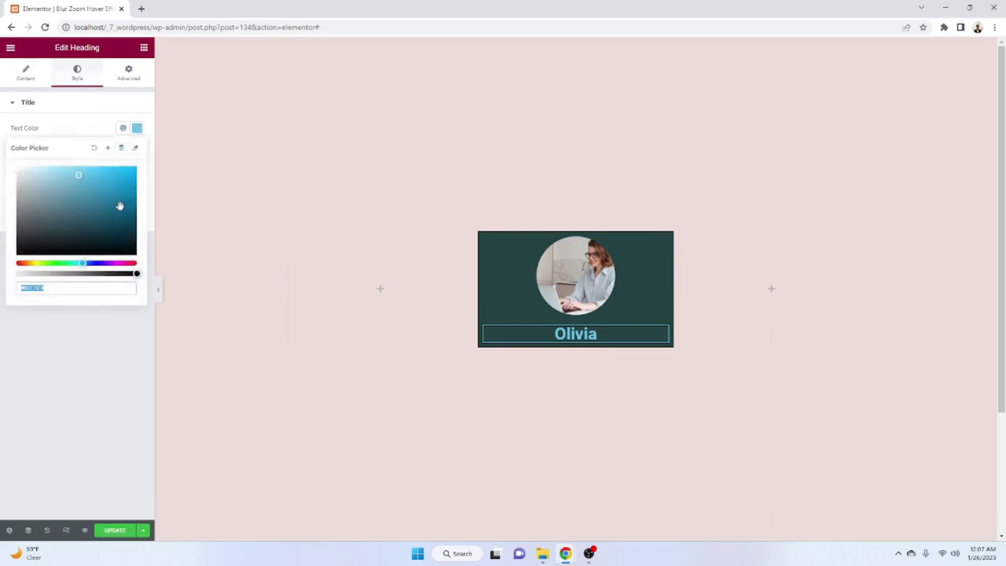
left_click_drag(26, 178, 14, 171)
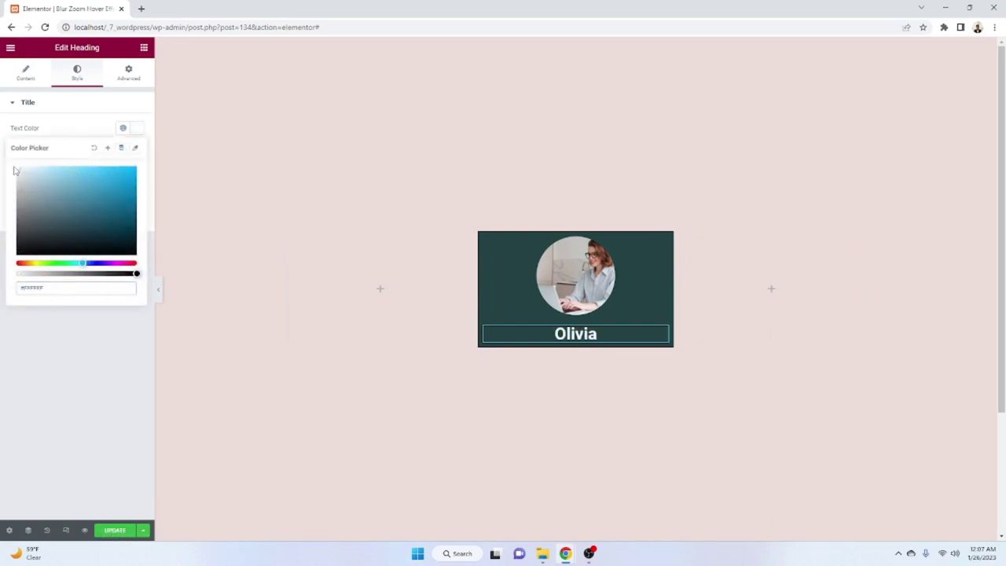
left_click(83, 126)
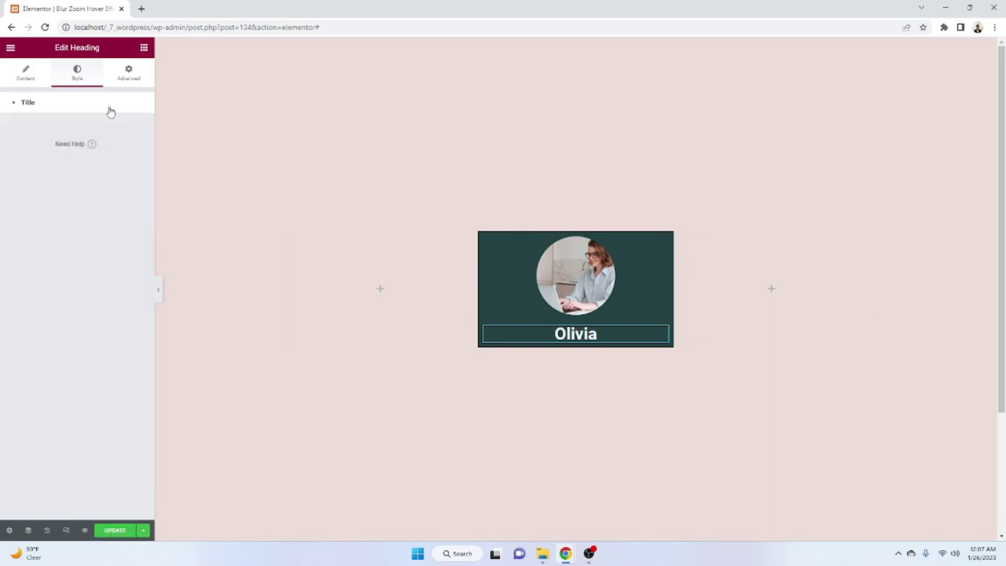
- Set the heading's typography to size 34 px and weight 800 (Extra Bold)
left_click(137, 150)
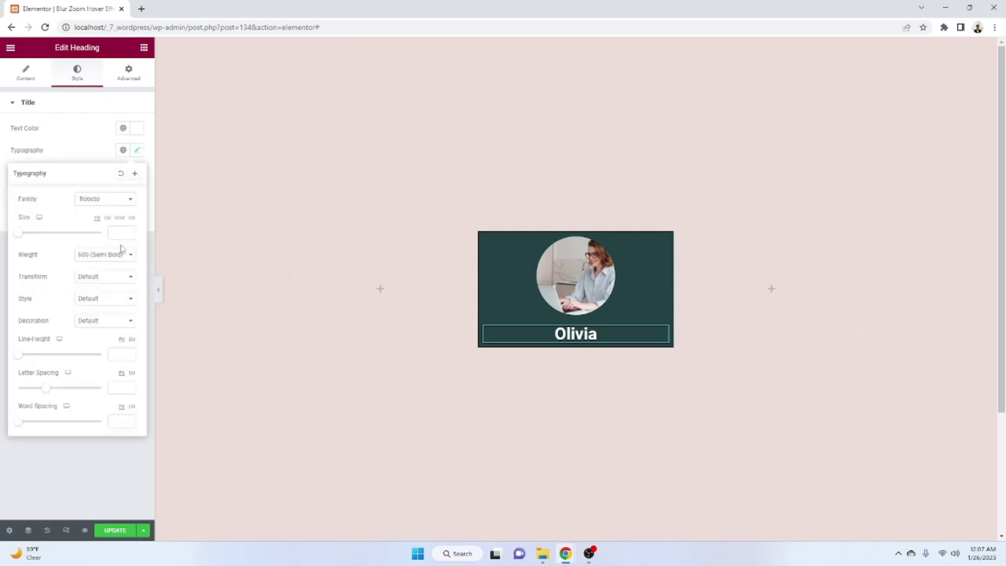
type("34")
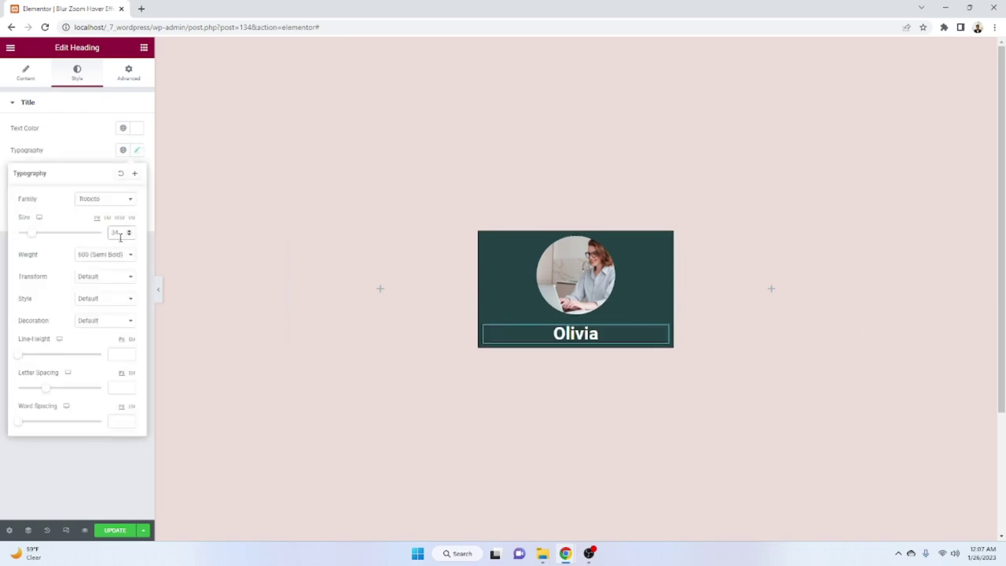
left_click(124, 255)
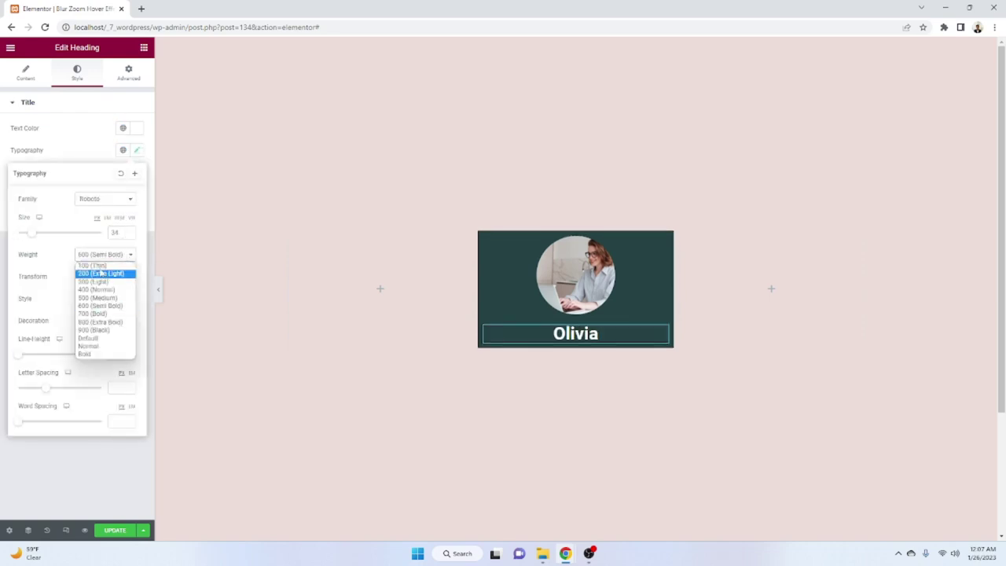
left_click(113, 326)
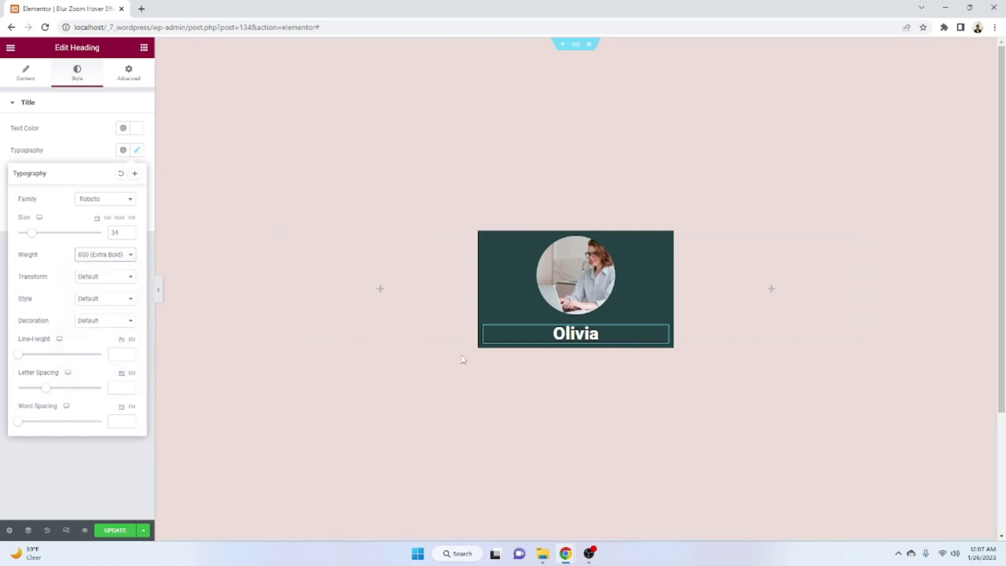
left_click(130, 73)
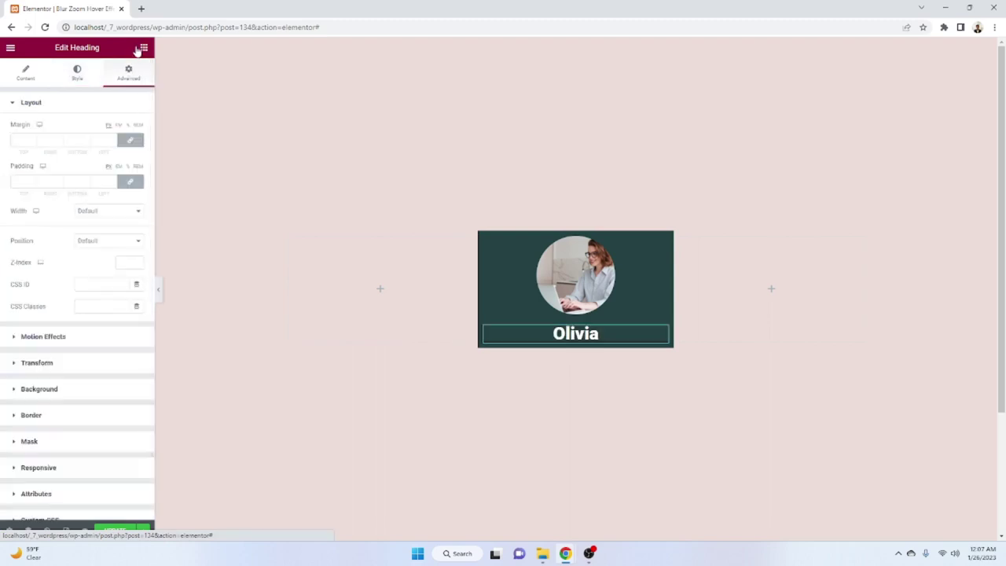
- Place a Text Editor widget below the heading in the middle column and center its text
left_click(143, 48)
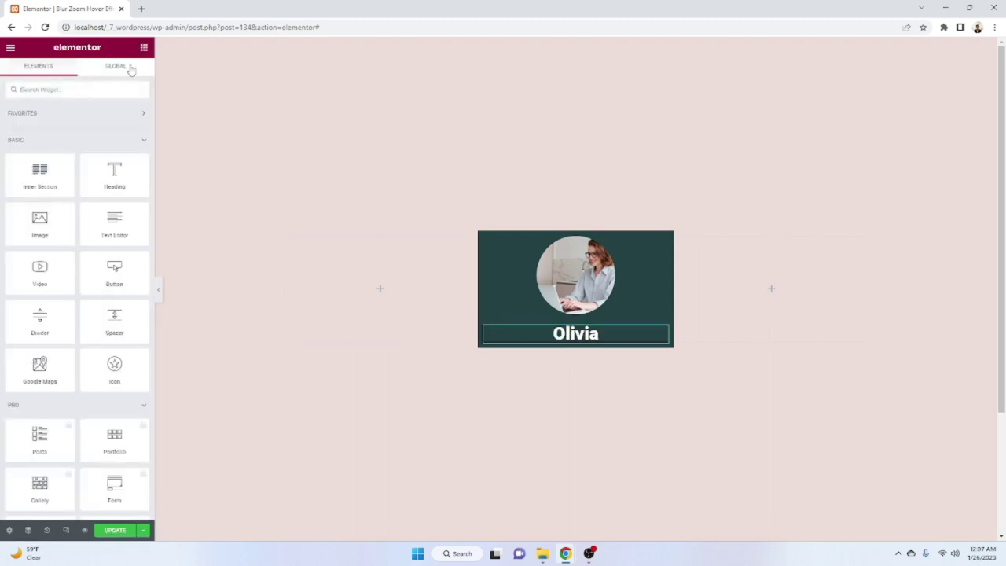
left_click_drag(114, 227, 598, 341)
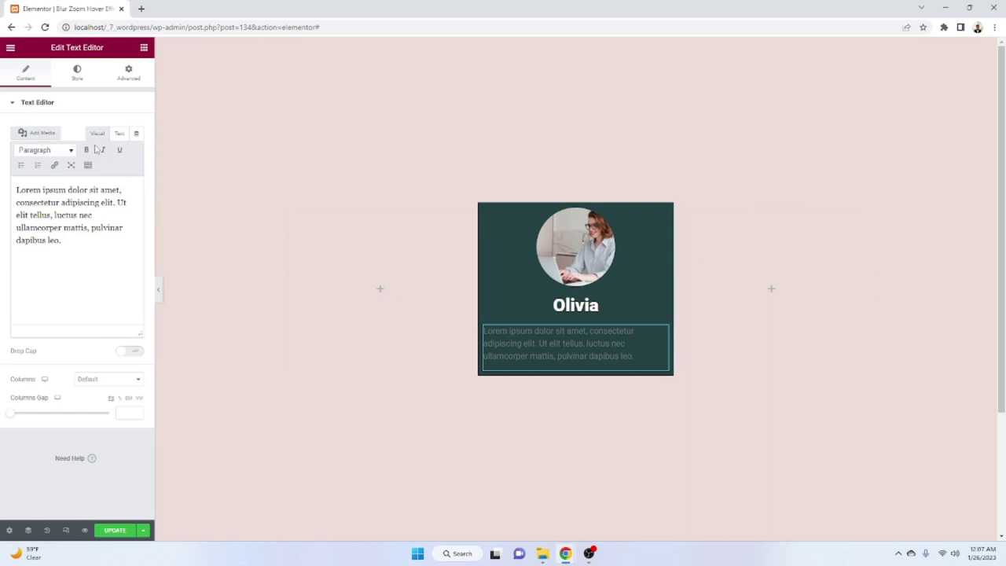
left_click(76, 73)
left_click(108, 128)
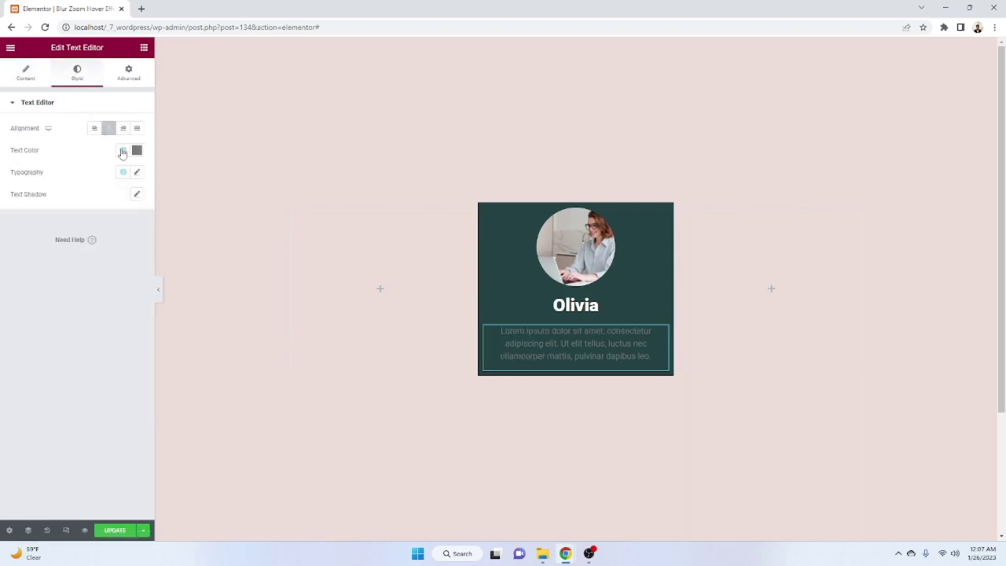
- Set the paragraph's text color to white, #FFFFFF, and its font size to 14 px
left_click(136, 151)
left_click_drag(89, 231, 2, 177)
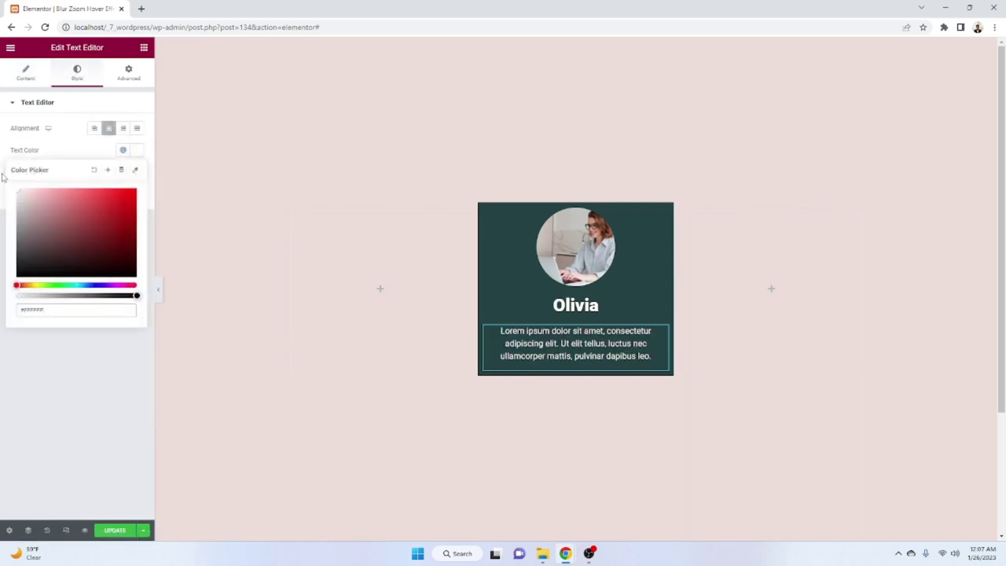
left_click(88, 152)
left_click(137, 172)
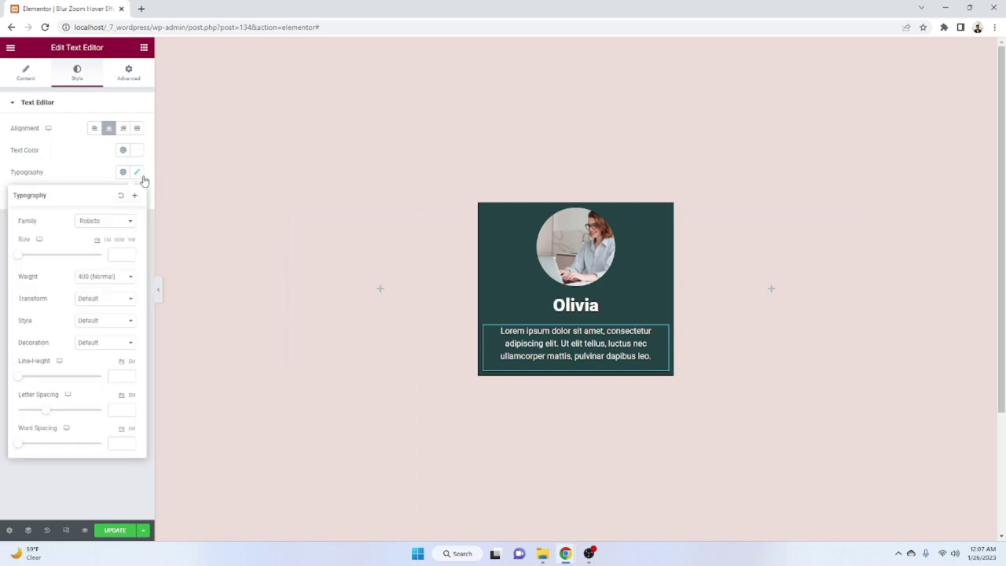
left_click(112, 258)
type("14")
left_click(135, 150)
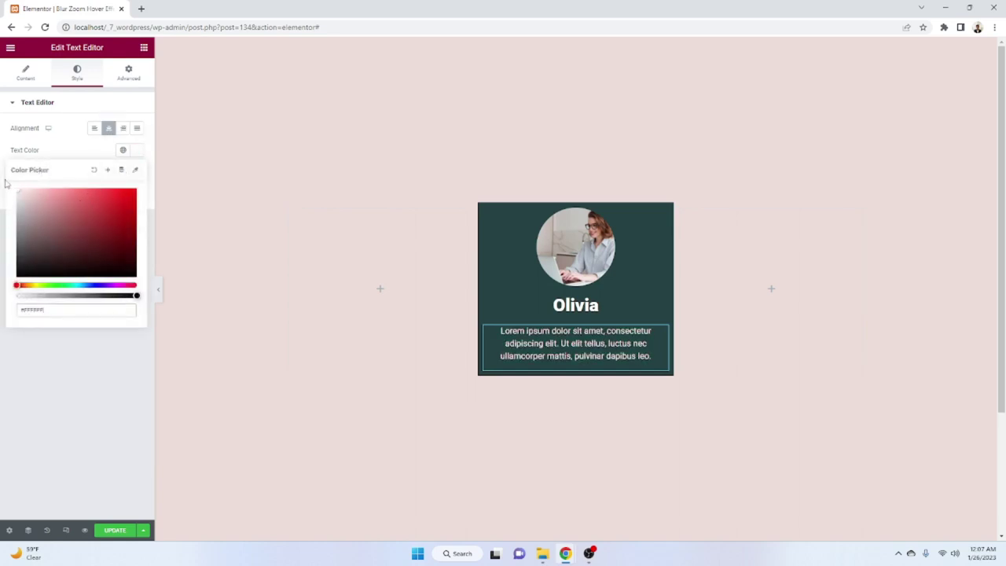
left_click(89, 149)
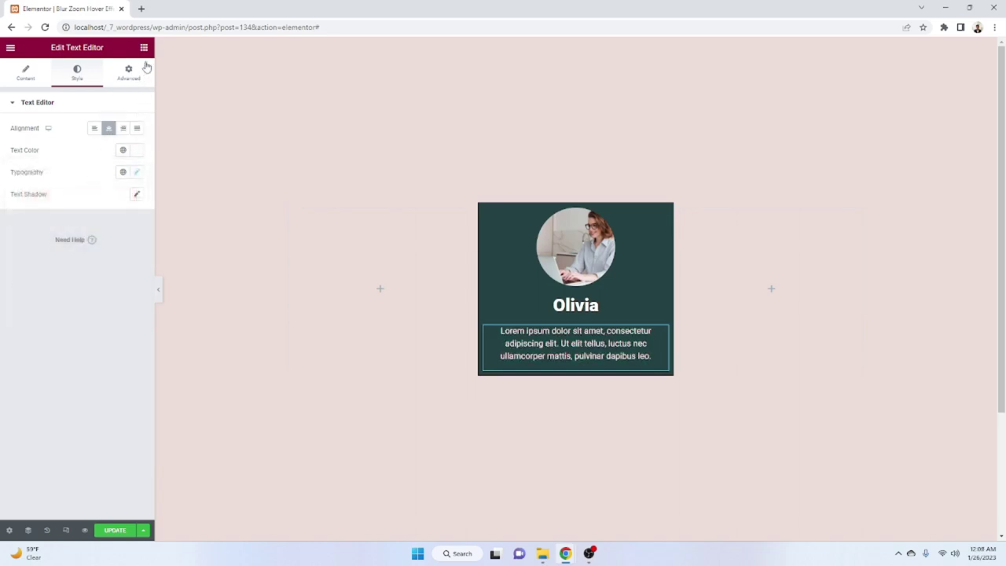
- Unlink the paragraph's margin values and set its bottom margin to -20 px
left_click(140, 76)
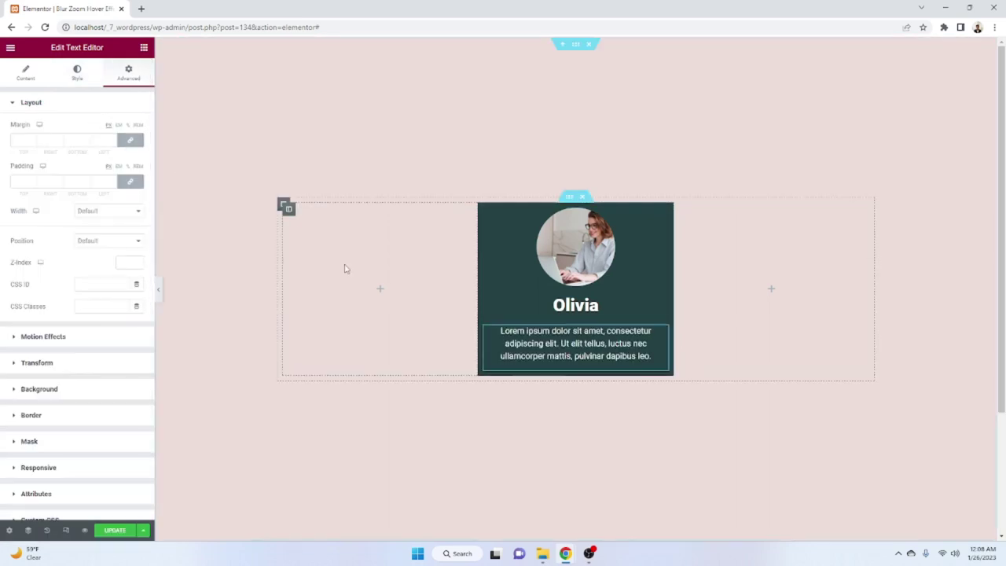
left_click(130, 139)
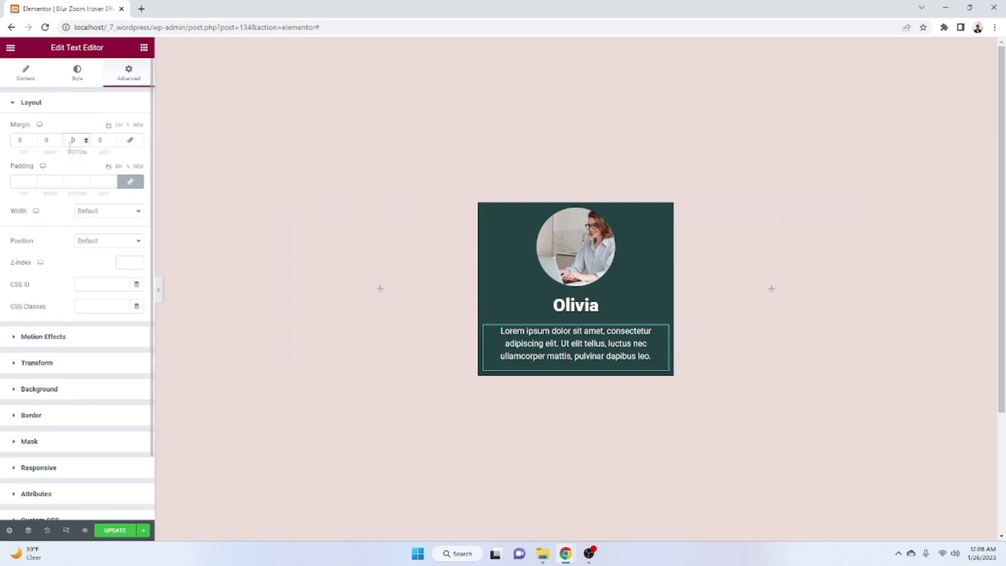
left_click(69, 141)
type("2")
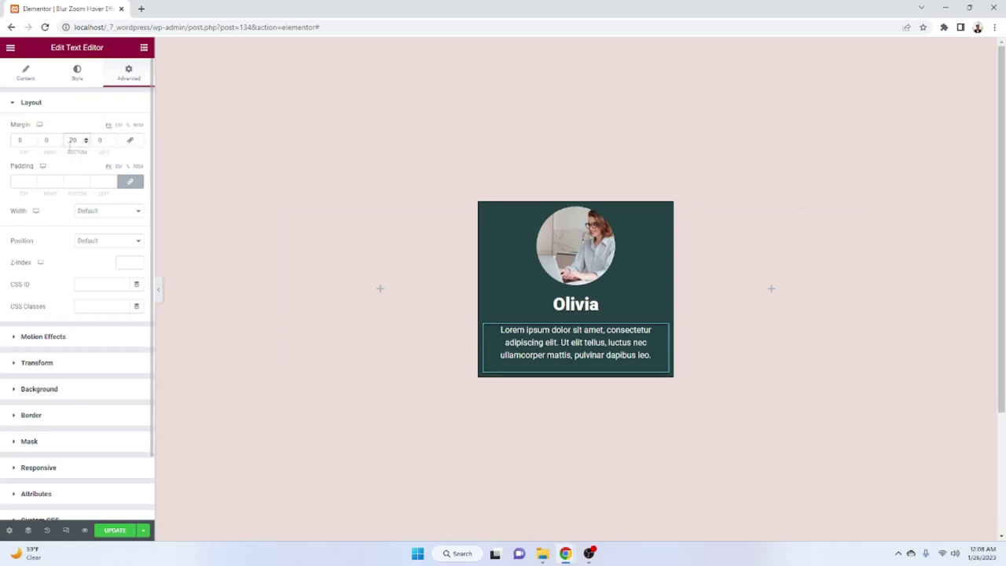
type("-")
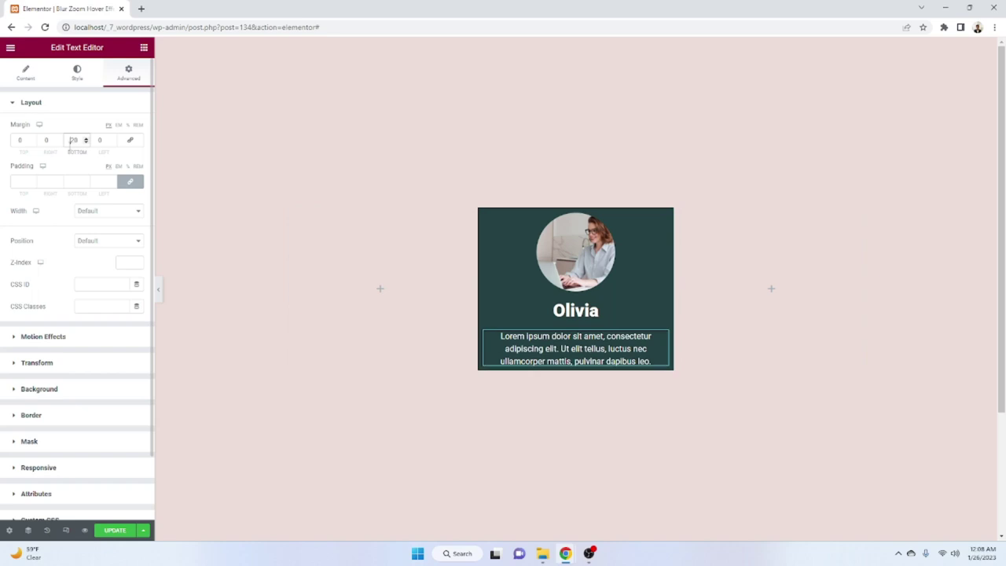
- Add a centered Button widget below the paragraph with the text "Learn More"
left_click(144, 48)
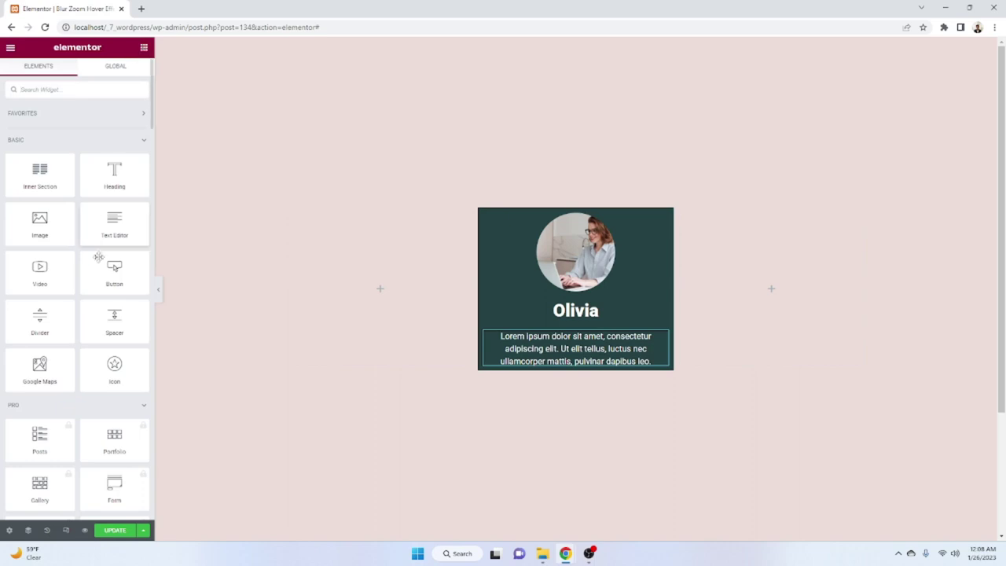
left_click_drag(118, 275, 597, 367)
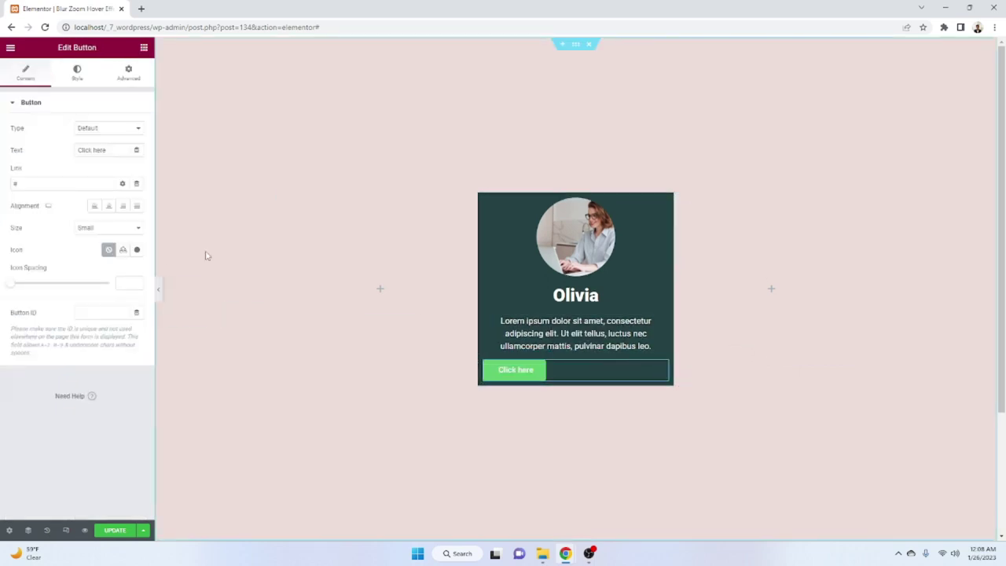
left_click(109, 206)
left_click_drag(118, 150, 57, 146)
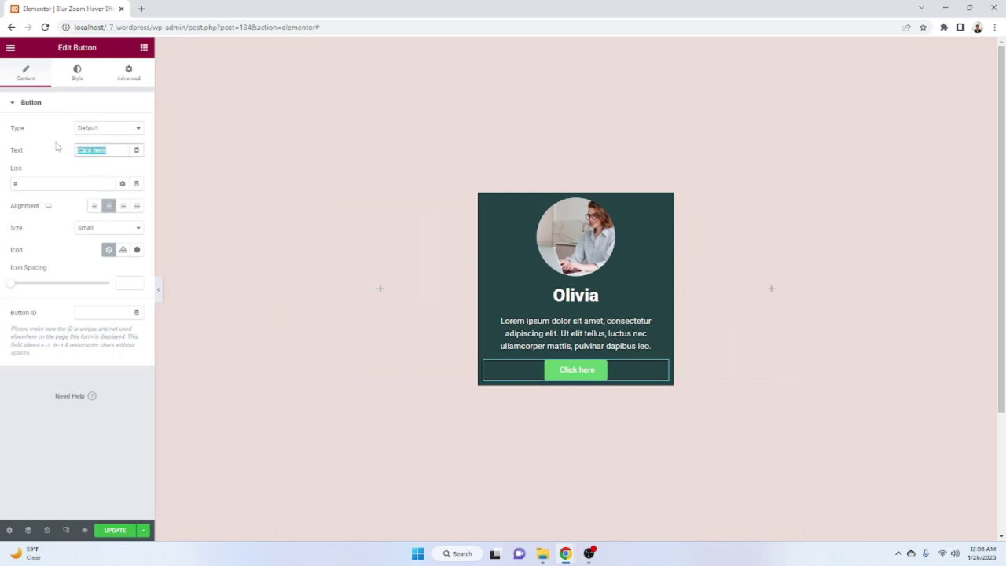
type("Learn")
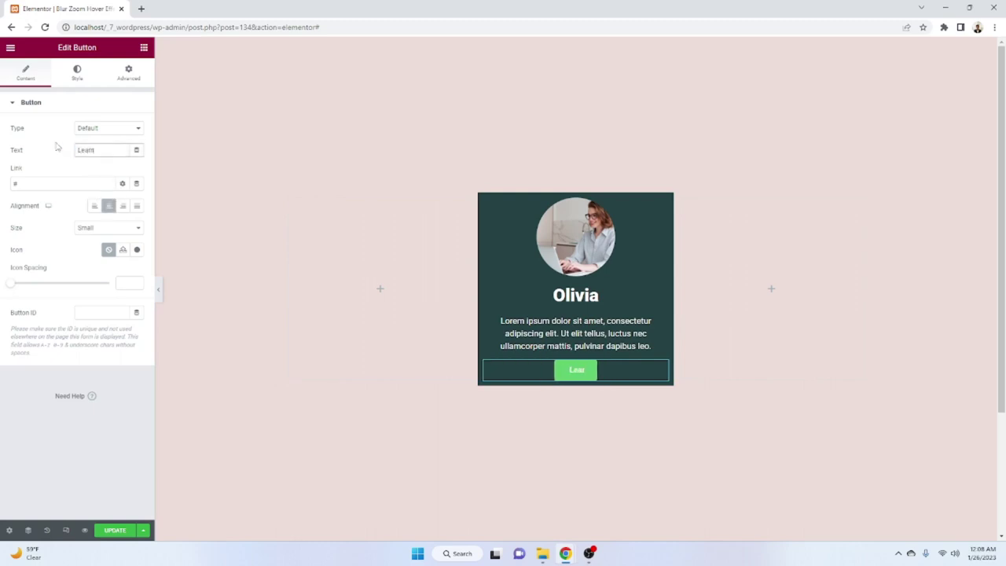
type(" More")
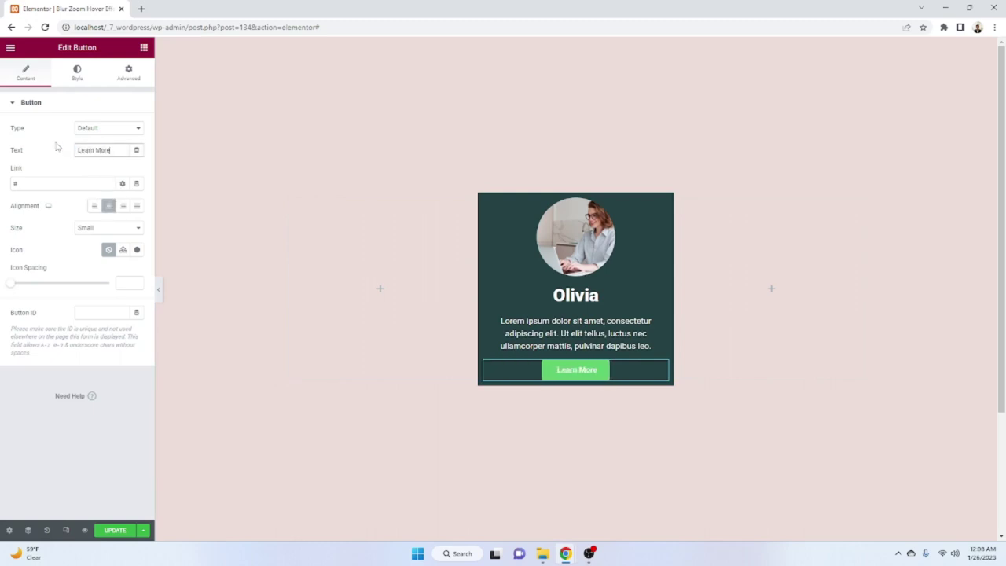
- Set the button's text color to #244244 and its background color to white, #FFFFFF
left_click(77, 71)
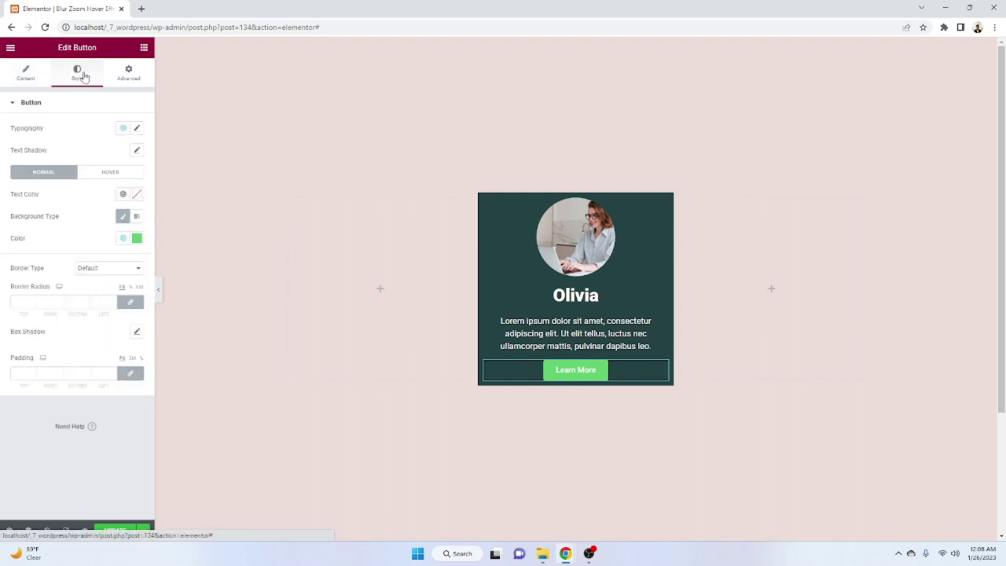
left_click(138, 194)
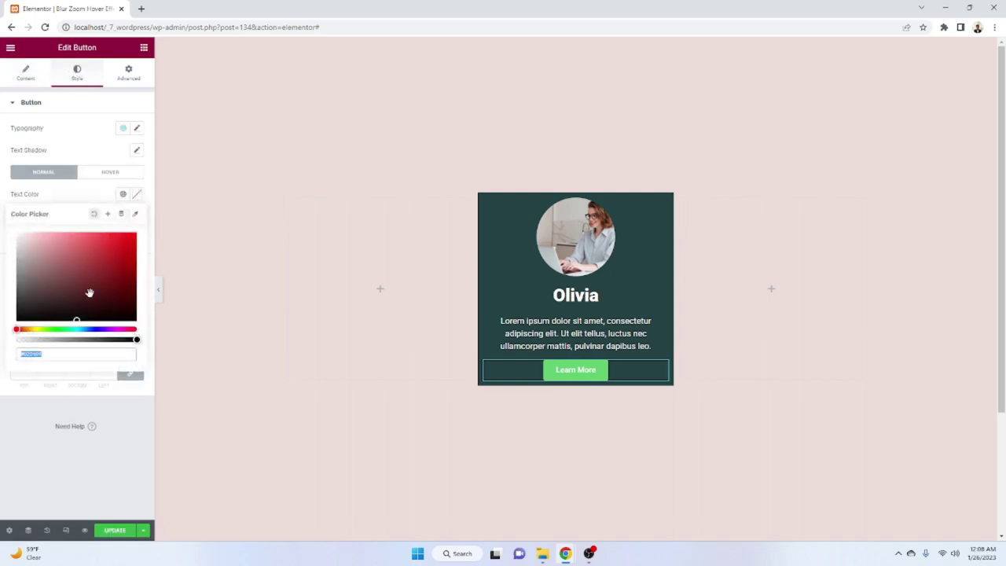
type("#244244")
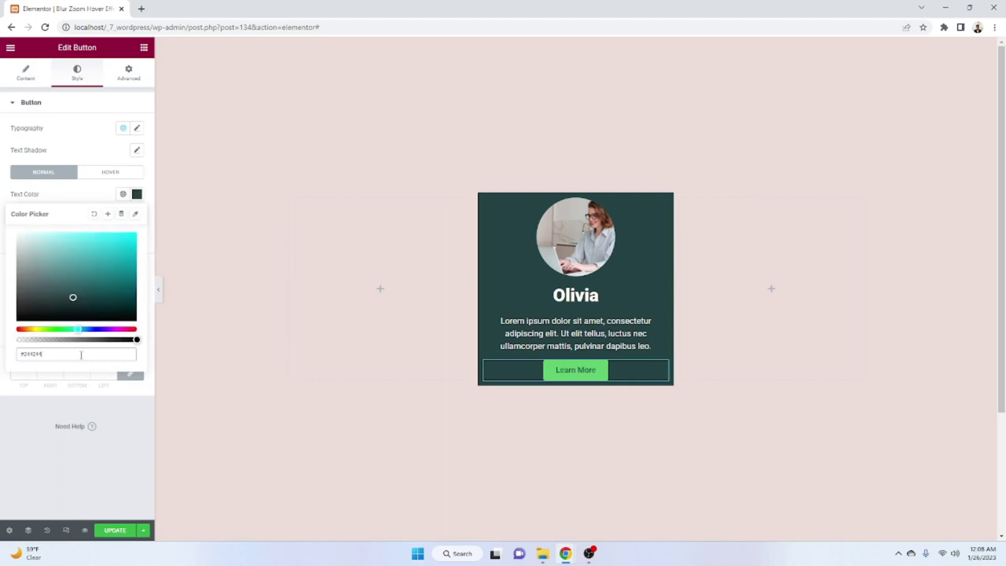
left_click(22, 447)
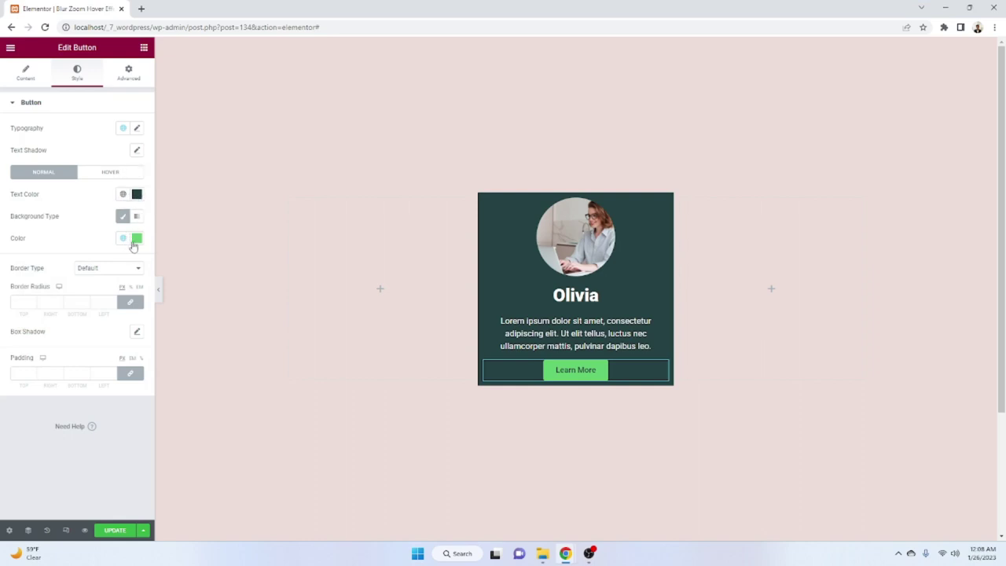
left_click(136, 237)
left_click_drag(79, 291, 6, 265)
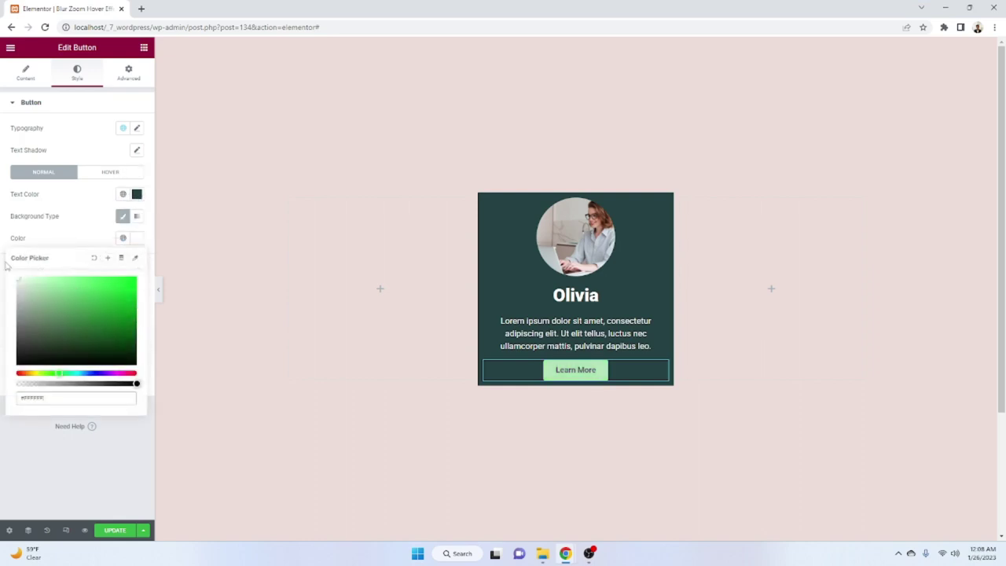
left_click(53, 446)
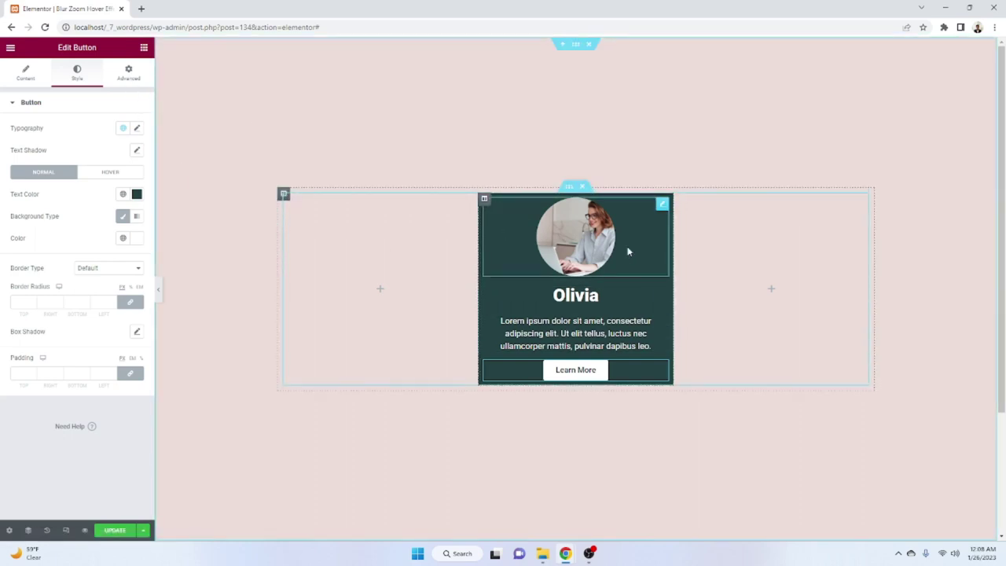
- Give the middle column unlinked padding of 50 px top and bottom and 20 px right and left, plus a 10 px border radius
left_click(484, 199)
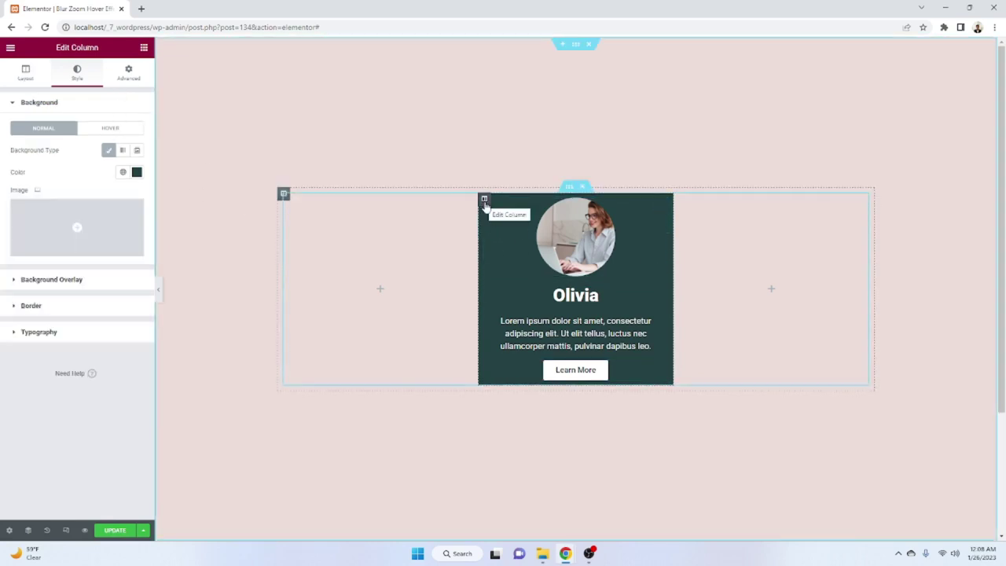
left_click(129, 73)
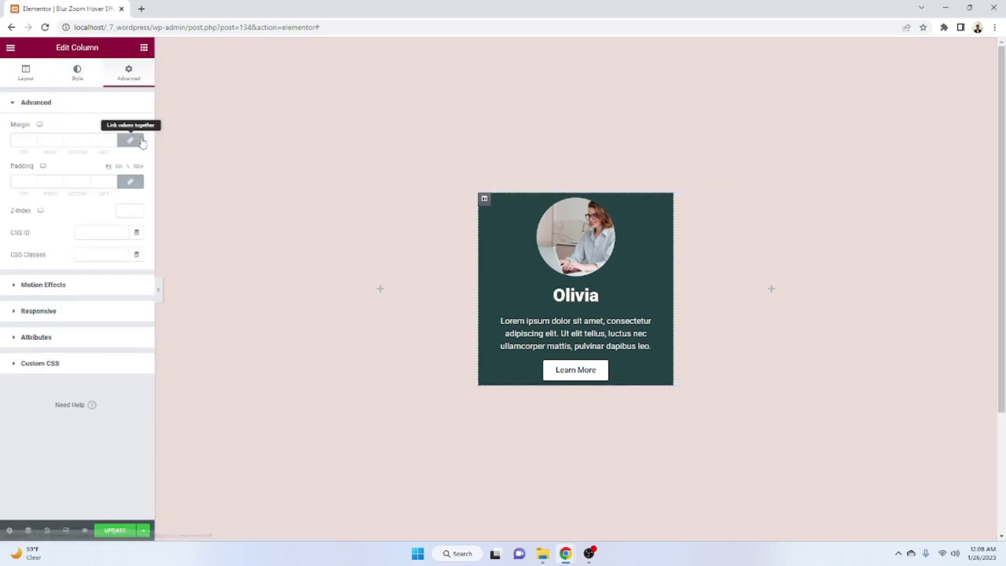
left_click(131, 182)
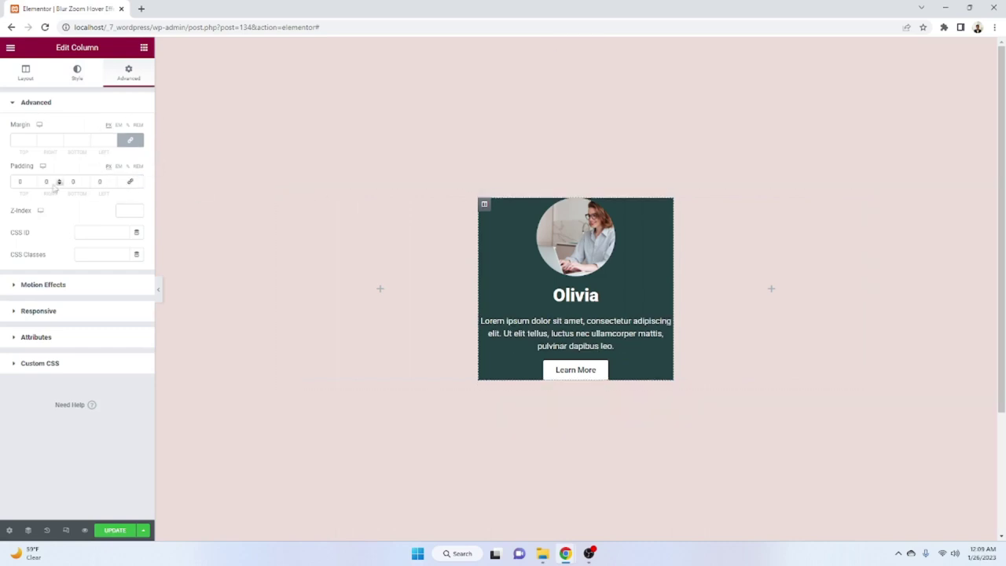
type("50")
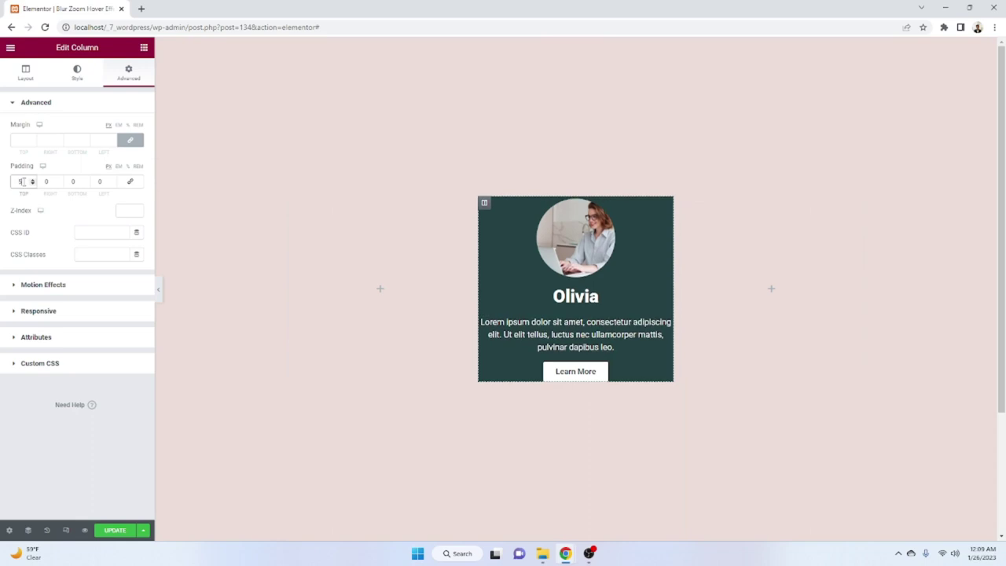
left_click(75, 182)
type("50")
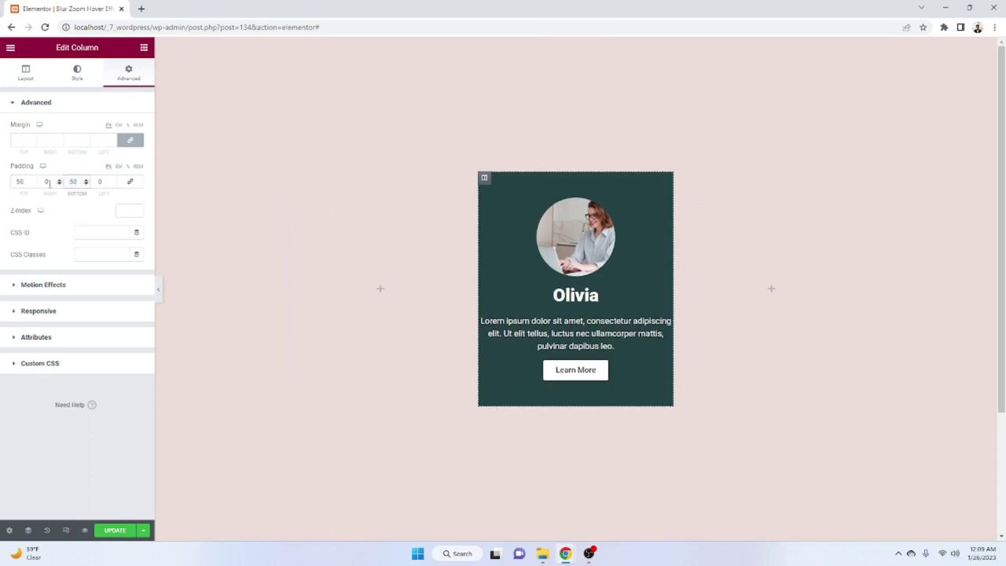
double_click(46, 181)
type("50")
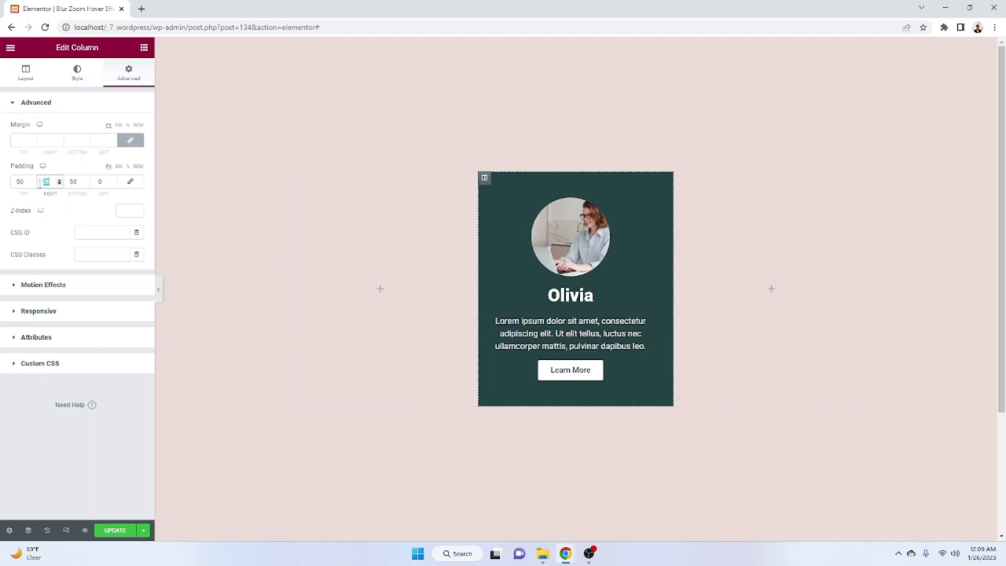
type("20")
double_click(99, 182)
type("20")
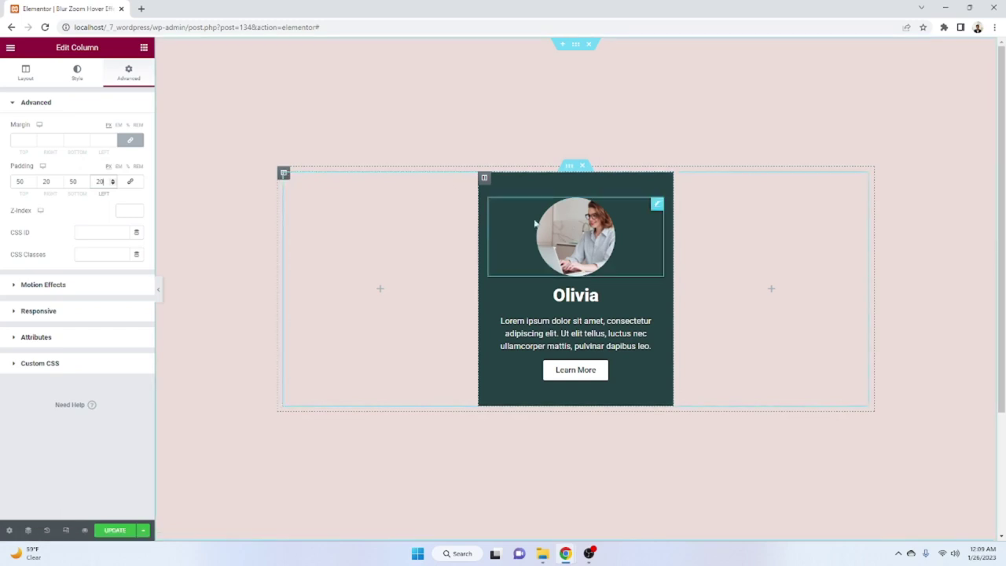
left_click(77, 72)
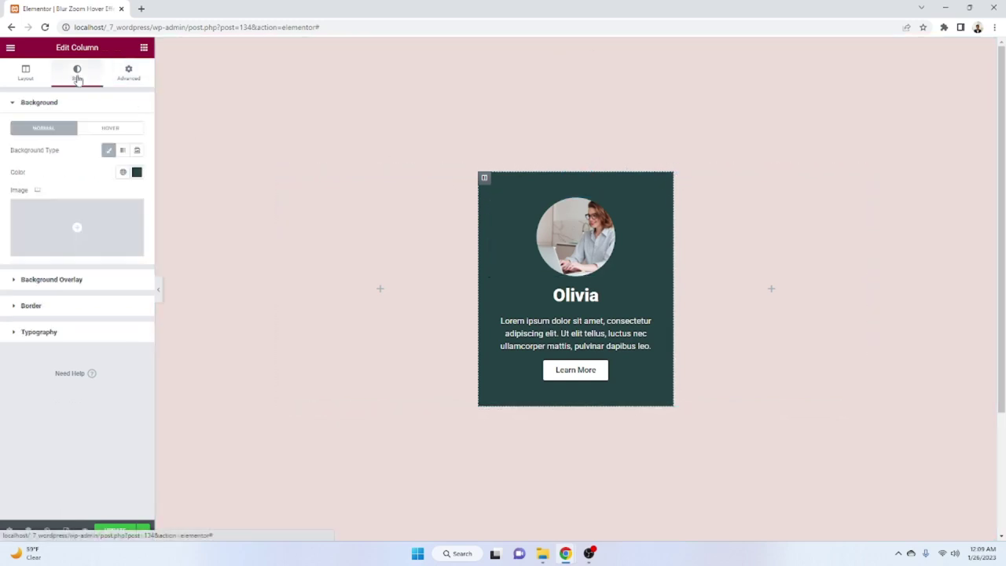
left_click(77, 306)
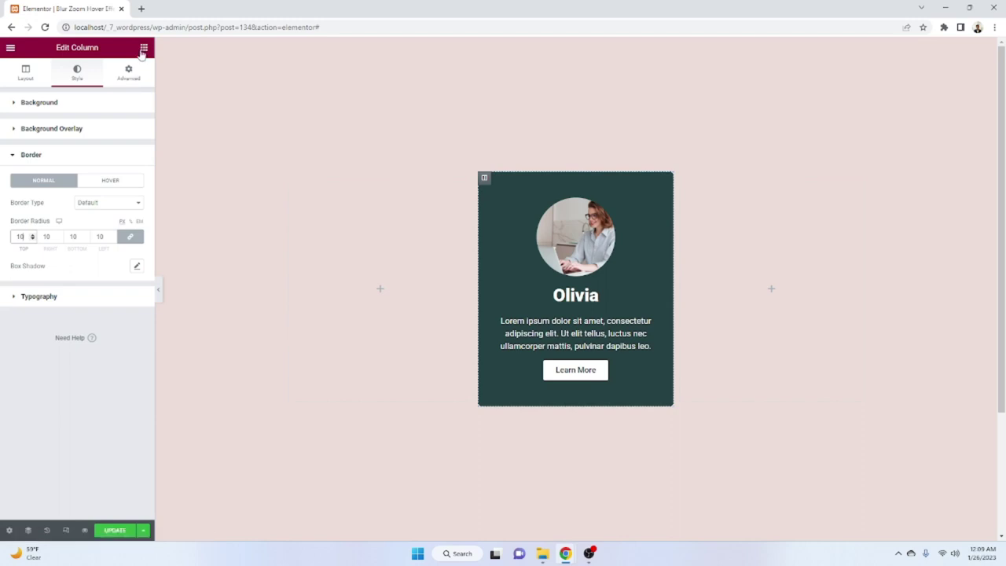
- Duplicate the finished card column twice and delete the empty columns on either side of the cards
right_click(483, 179)
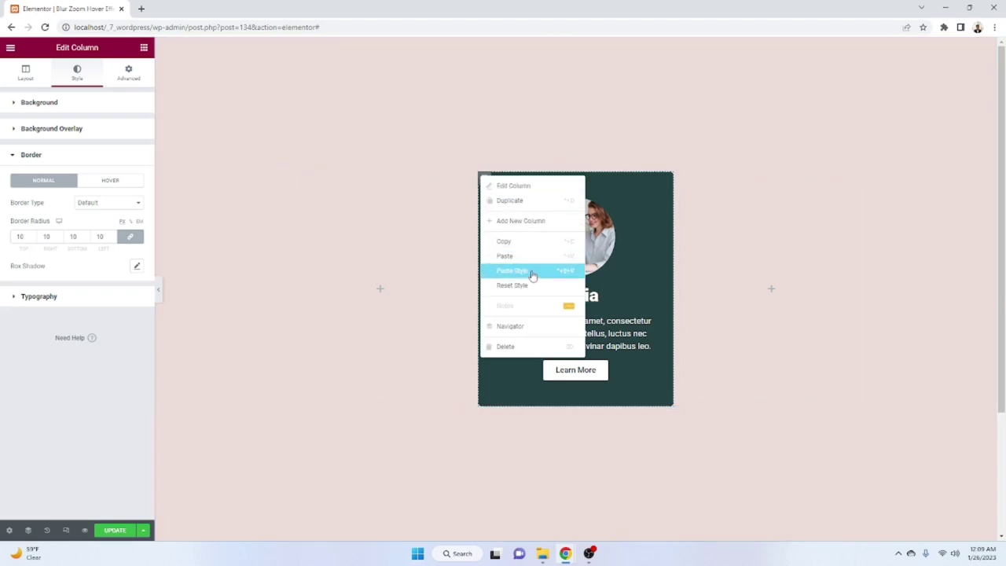
left_click(548, 200)
right_click(438, 173)
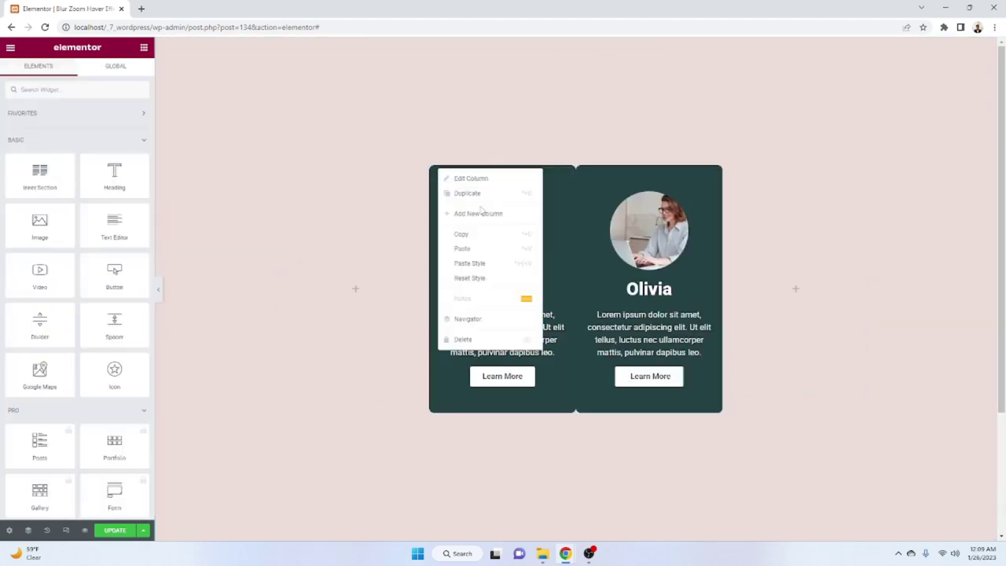
left_click(498, 193)
right_click(759, 161)
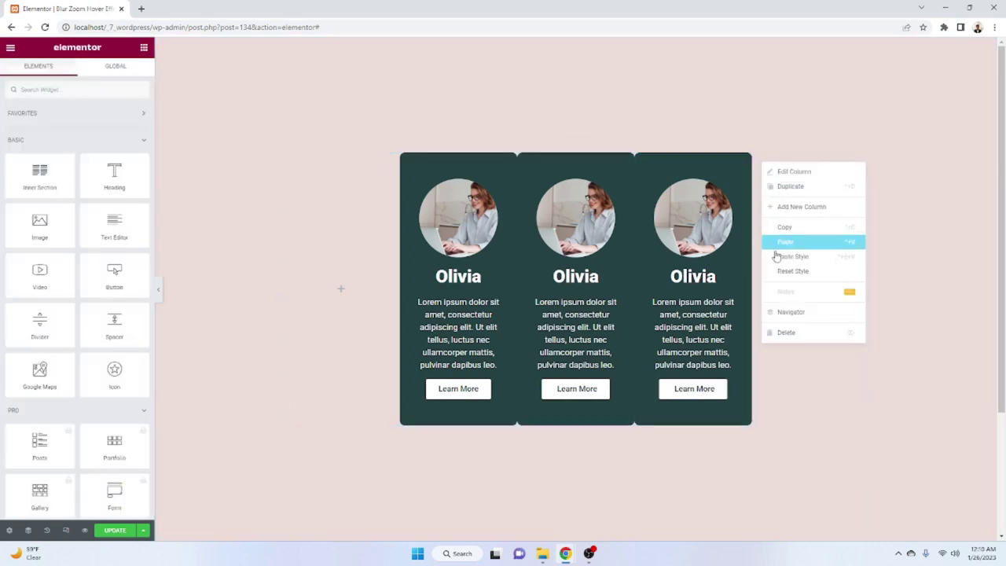
left_click(791, 333)
right_click(283, 166)
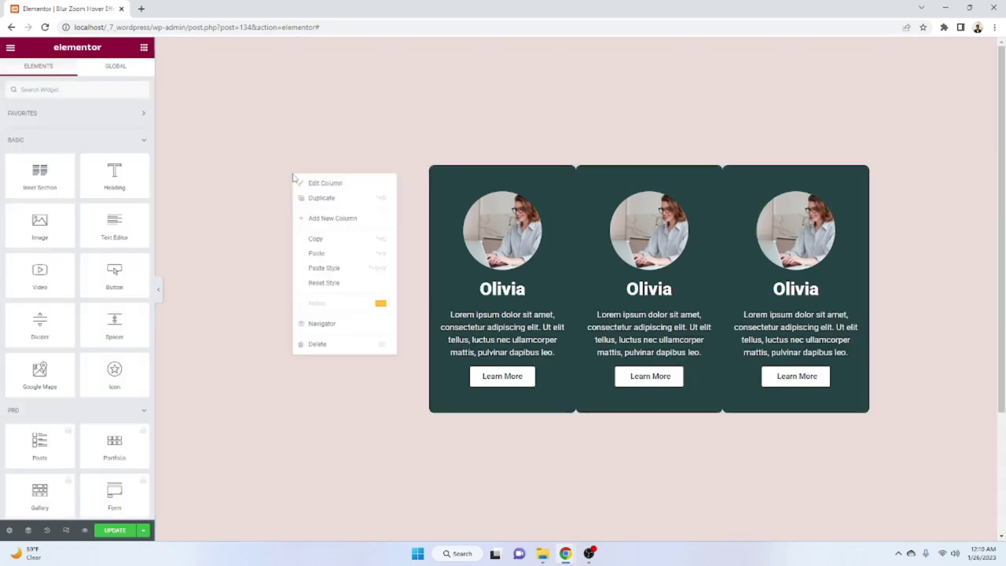
left_click(352, 340)
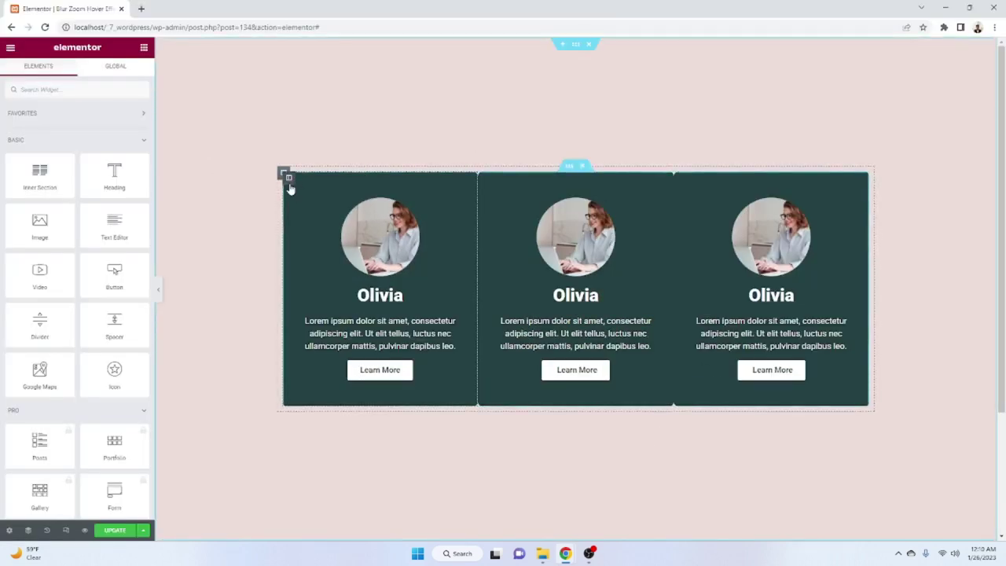
- Unlink the first card column's margin values and set its right and left margins to 10 px
left_click(288, 183)
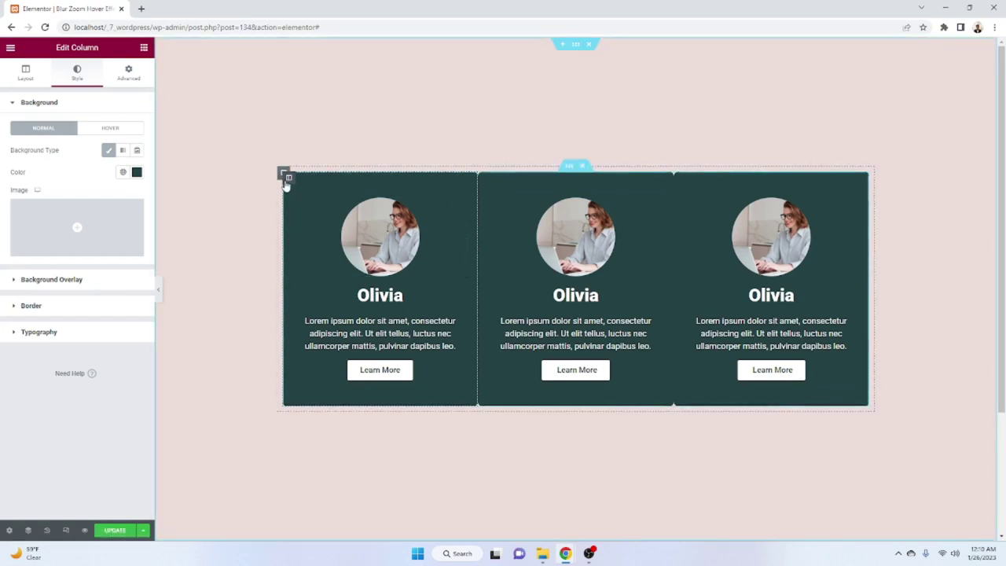
left_click(130, 85)
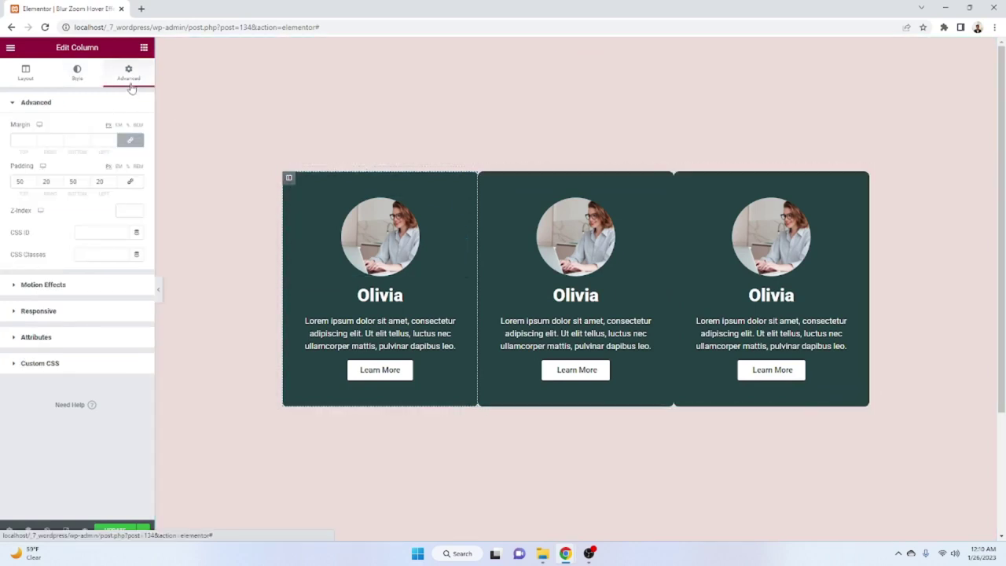
left_click(130, 139)
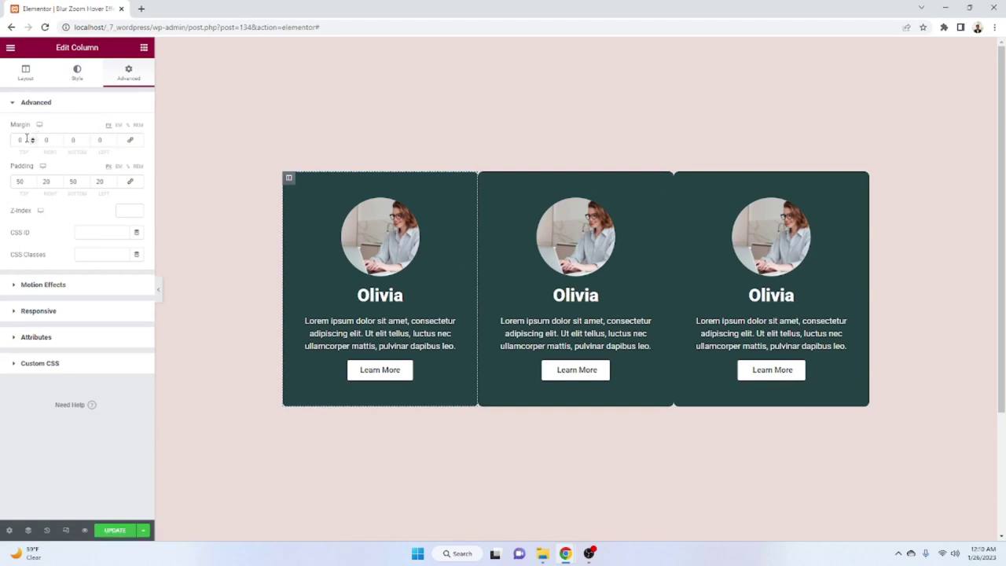
type("10")
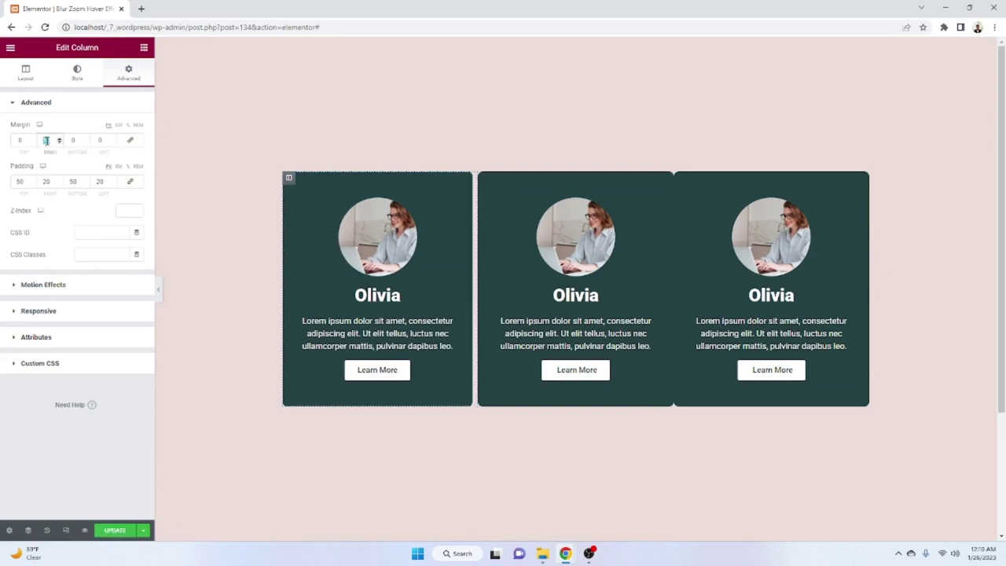
left_click(100, 140)
type("10")
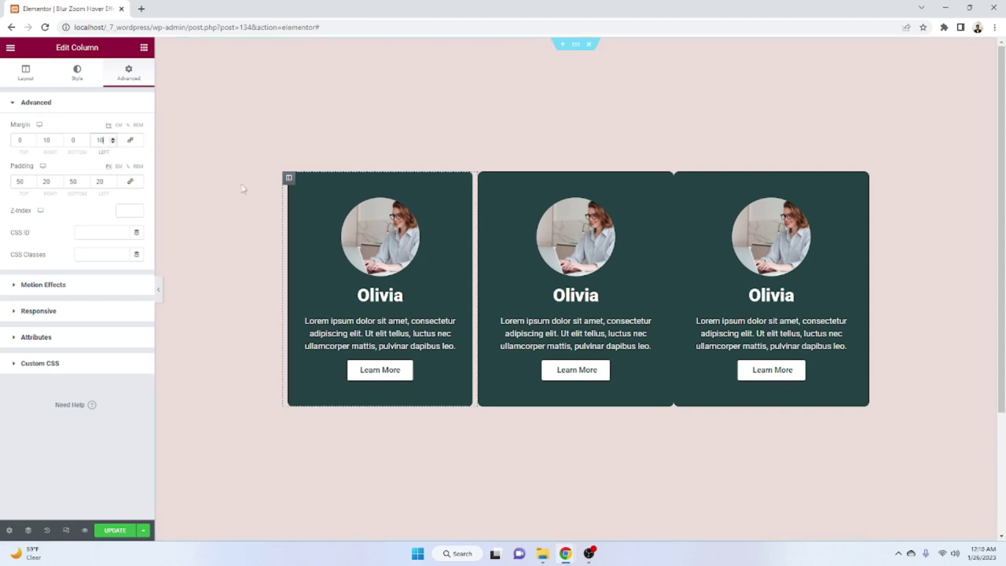
- Copy the first card column and paste its style onto the second and third card columns
right_click(289, 179)
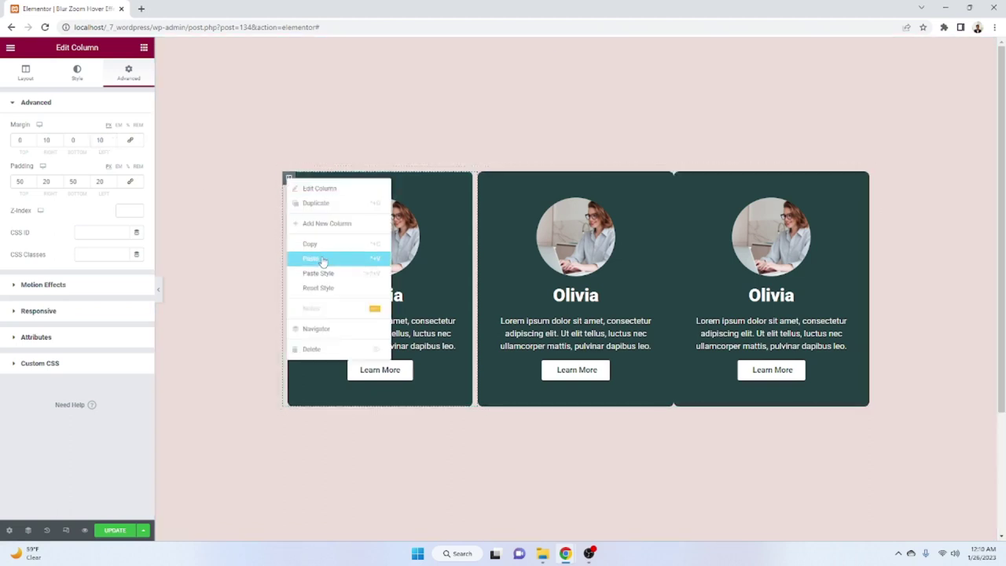
left_click(330, 250)
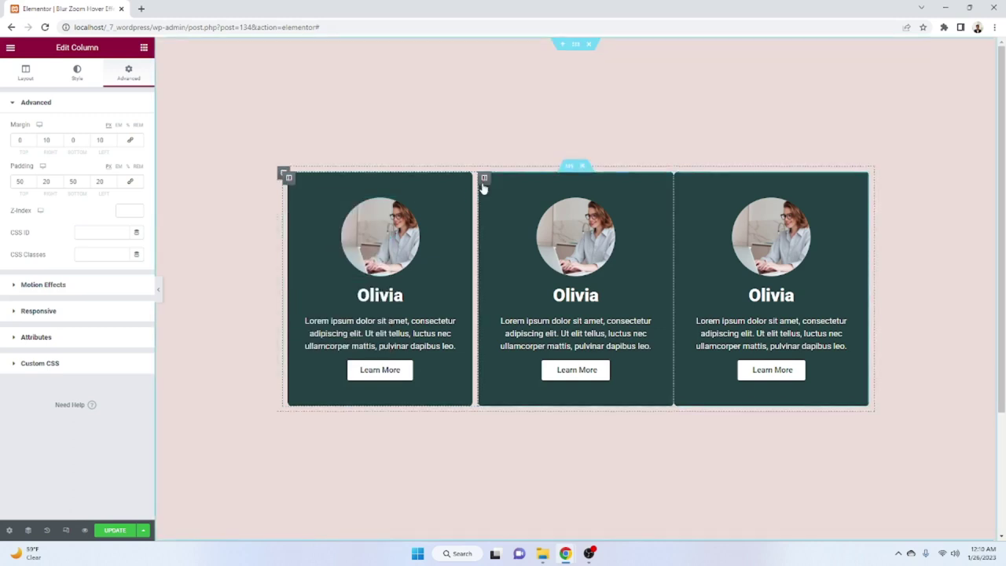
right_click(484, 181)
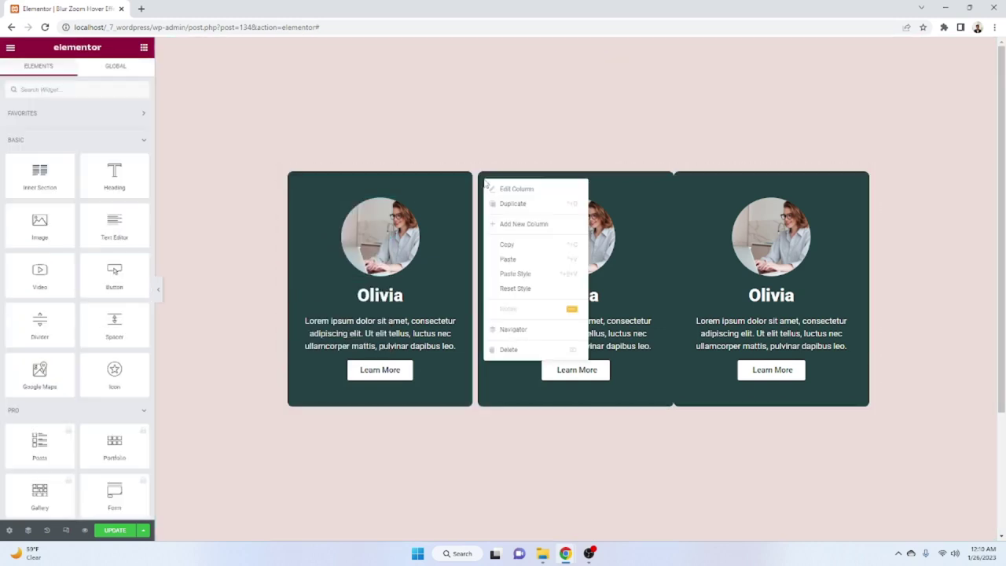
left_click(517, 272)
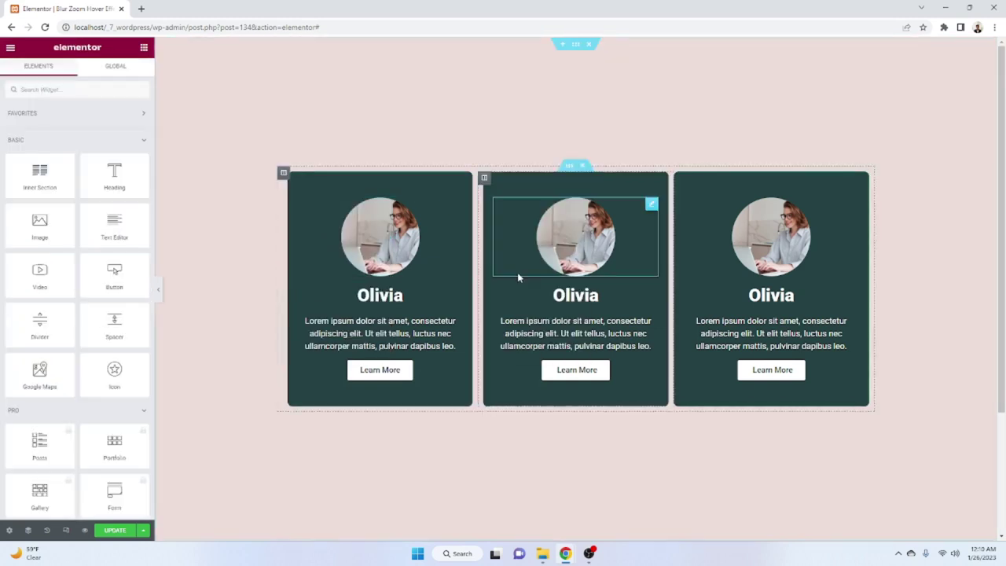
right_click(677, 181)
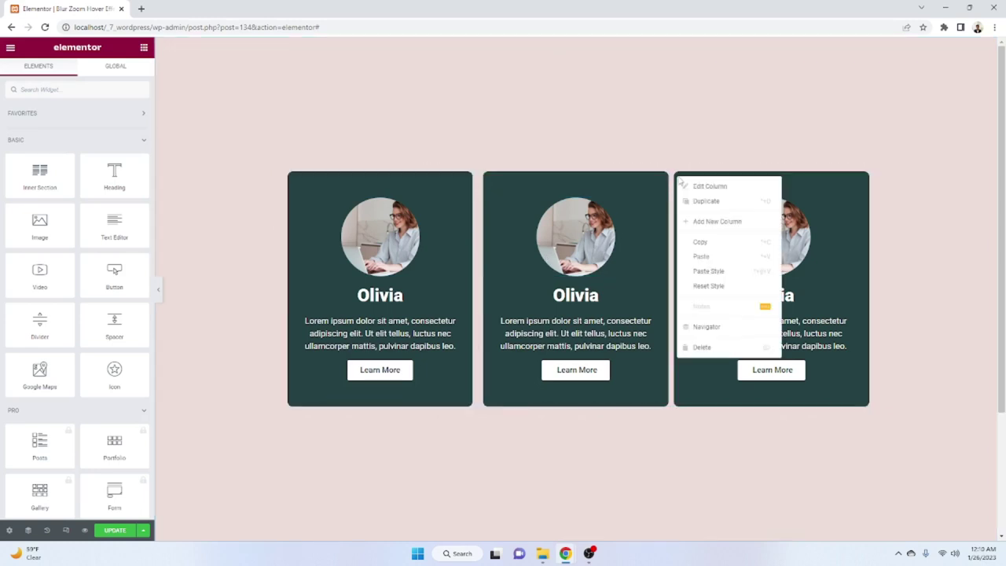
left_click(728, 273)
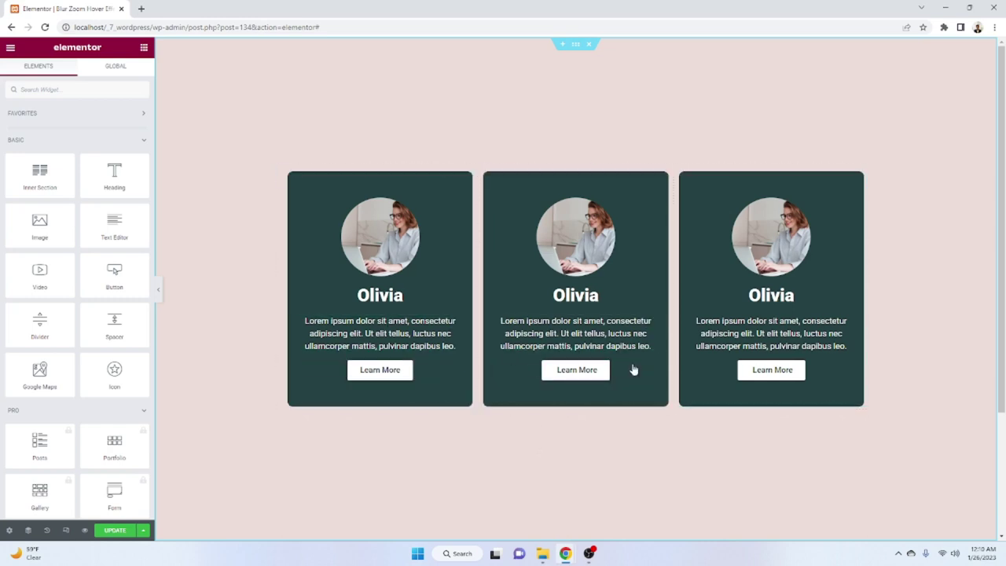
- Open Code Snippets.txt from the project folder and copy its entire blur zoom hover effect code
left_click(542, 553)
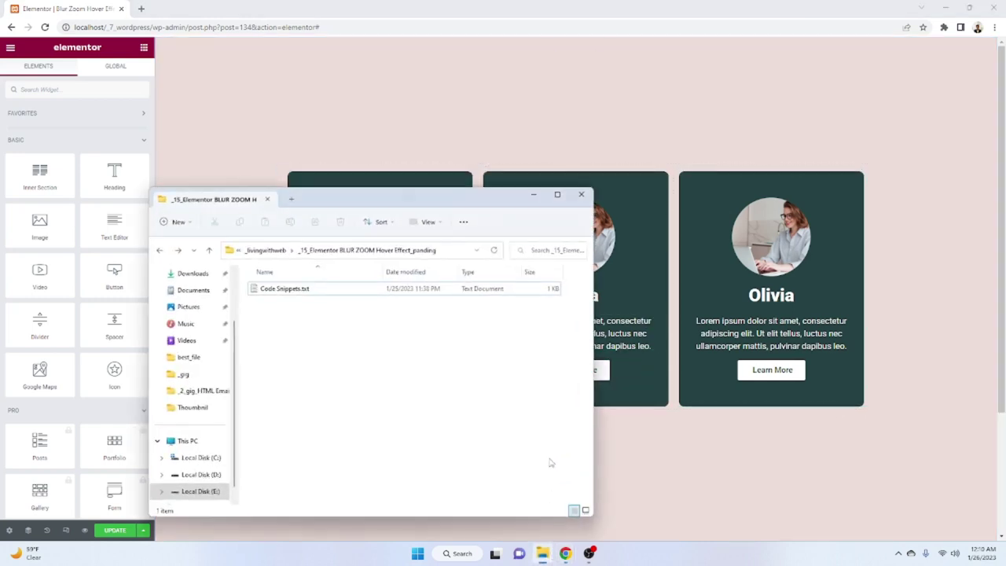
double_click(282, 289)
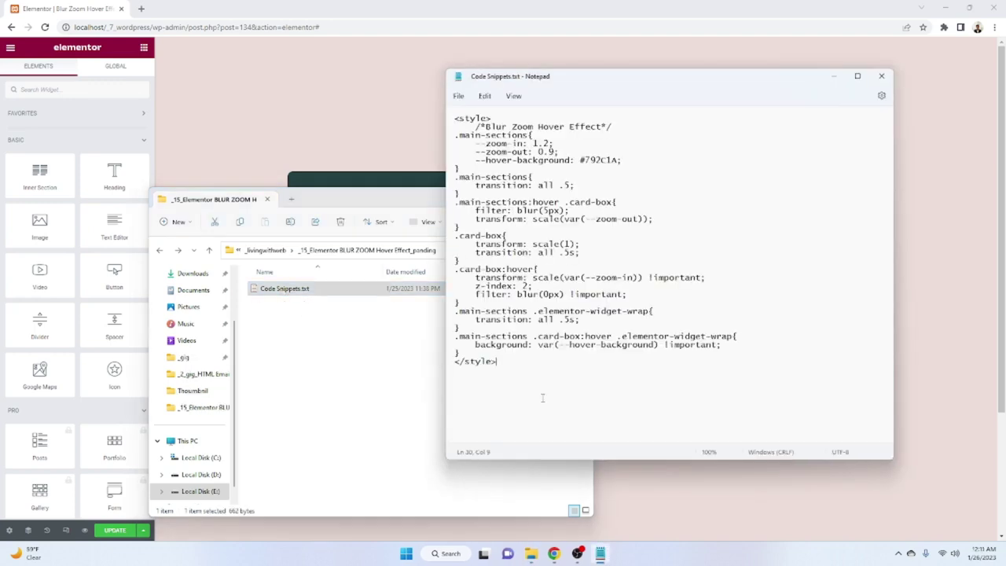
right_click(555, 368)
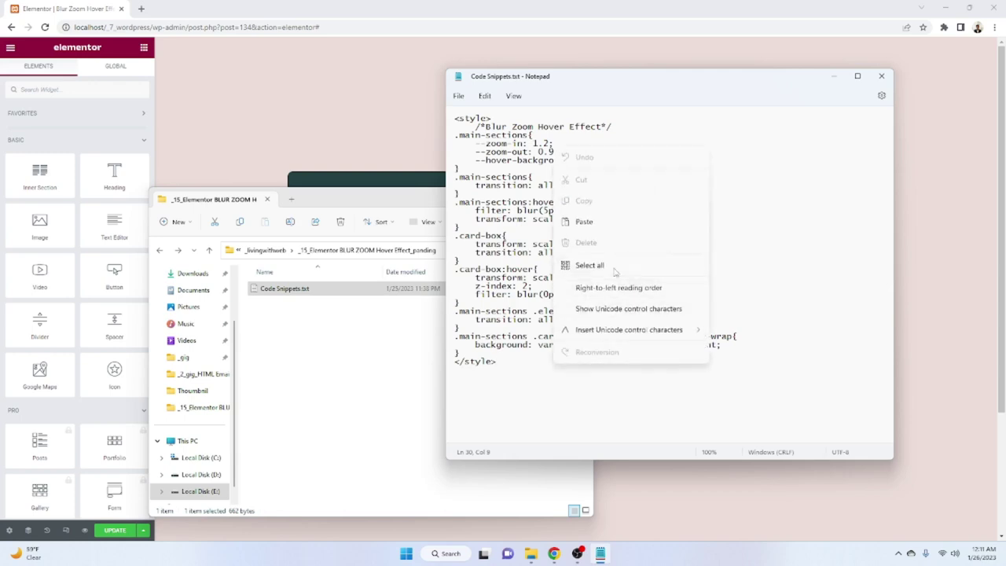
left_click(606, 265)
right_click(569, 255)
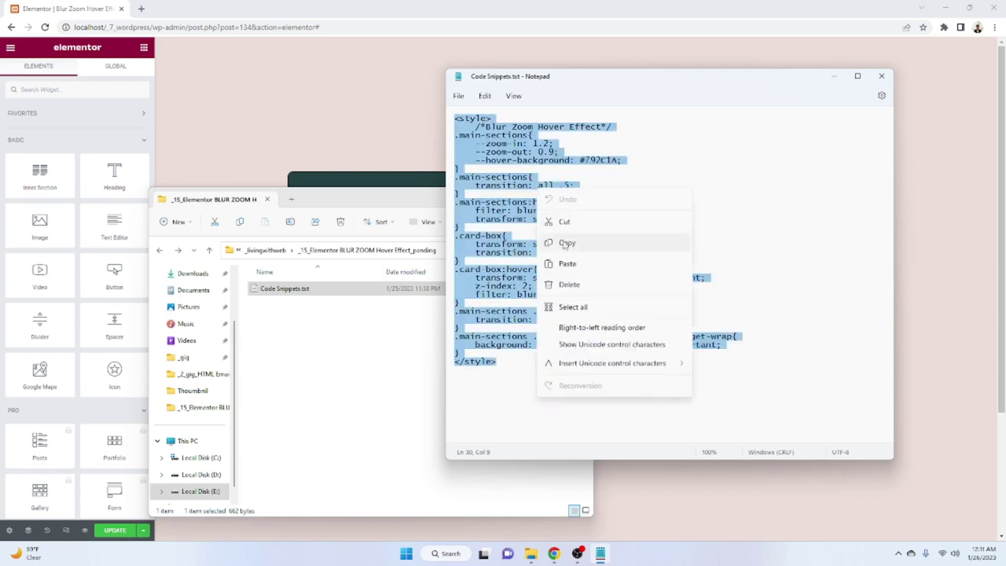
left_click(567, 244)
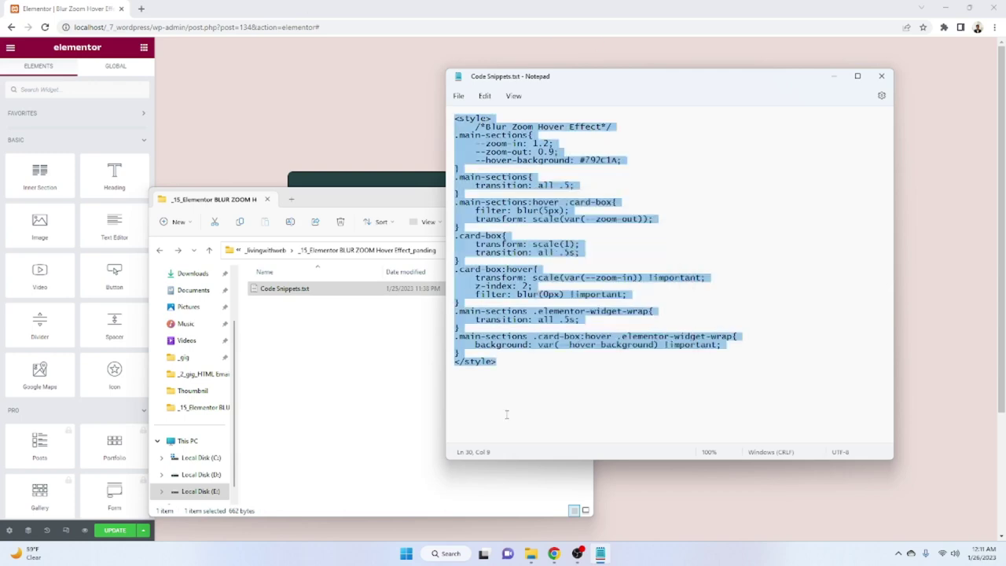
- Switch back to the Elementor editor, add an HTML widget directly below the three cards and paste the copied style code into it
mouse_move(554, 553)
mouse_move(445, 505)
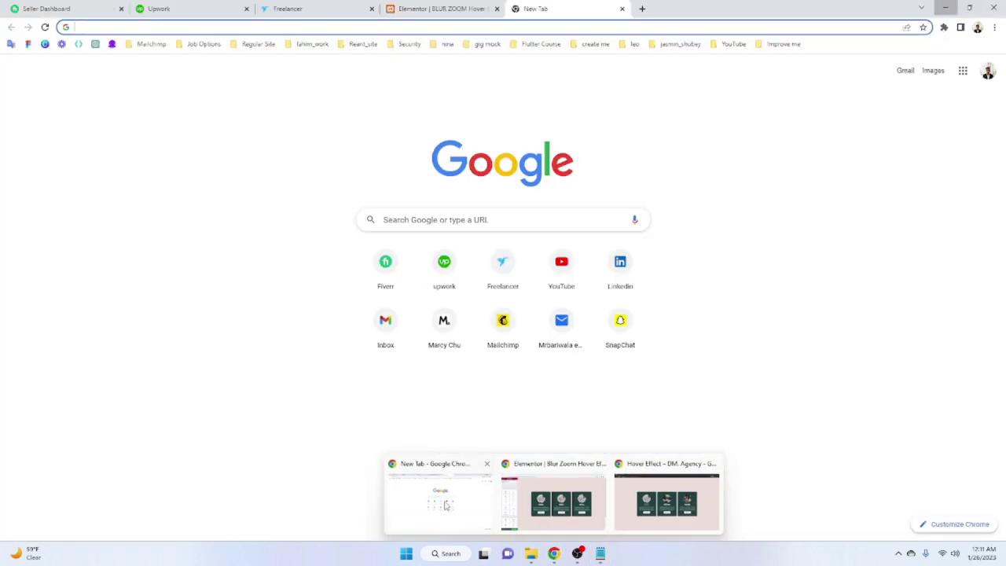
left_click(553, 503)
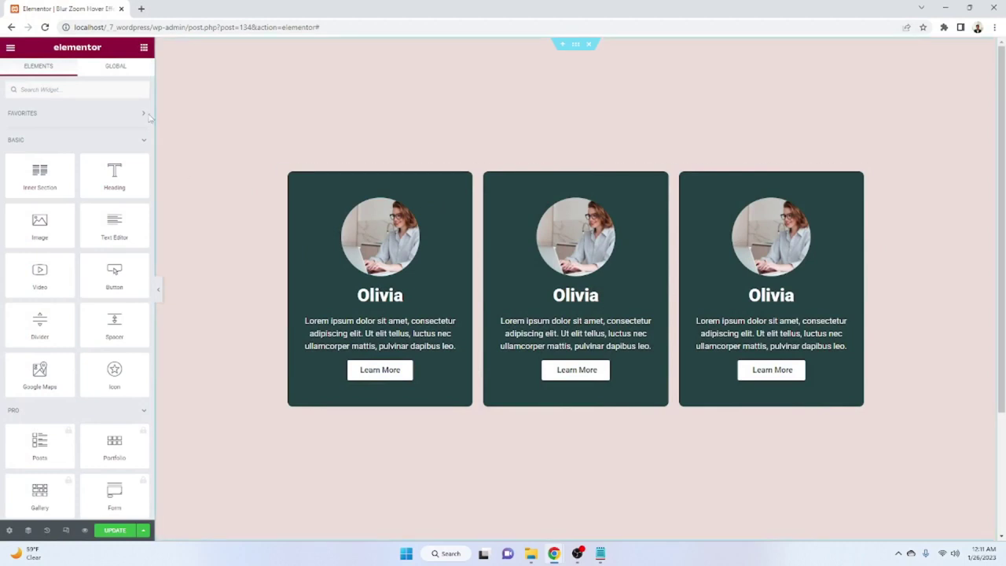
left_click(110, 87)
type("html")
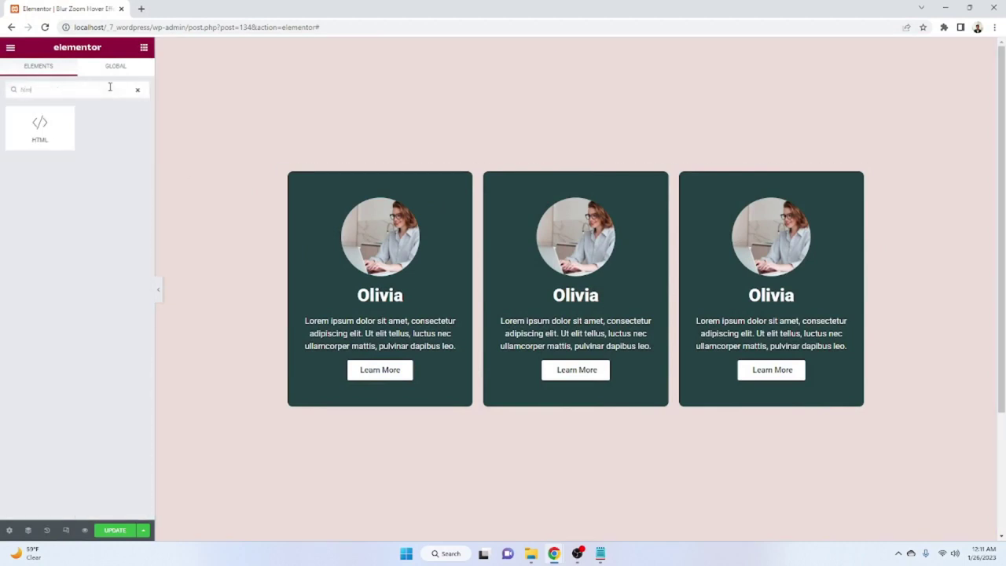
left_click_drag(40, 127, 604, 407)
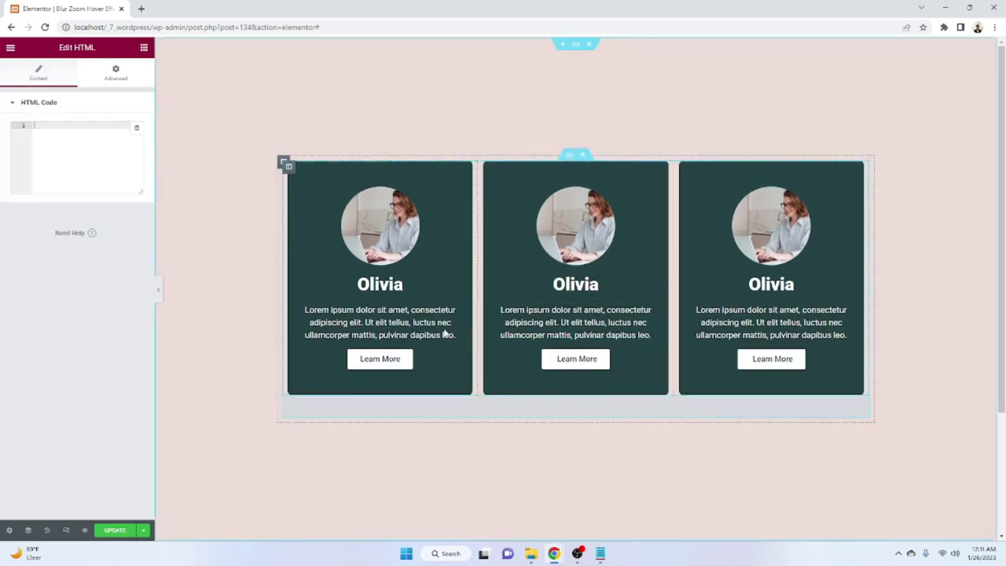
left_click(99, 154)
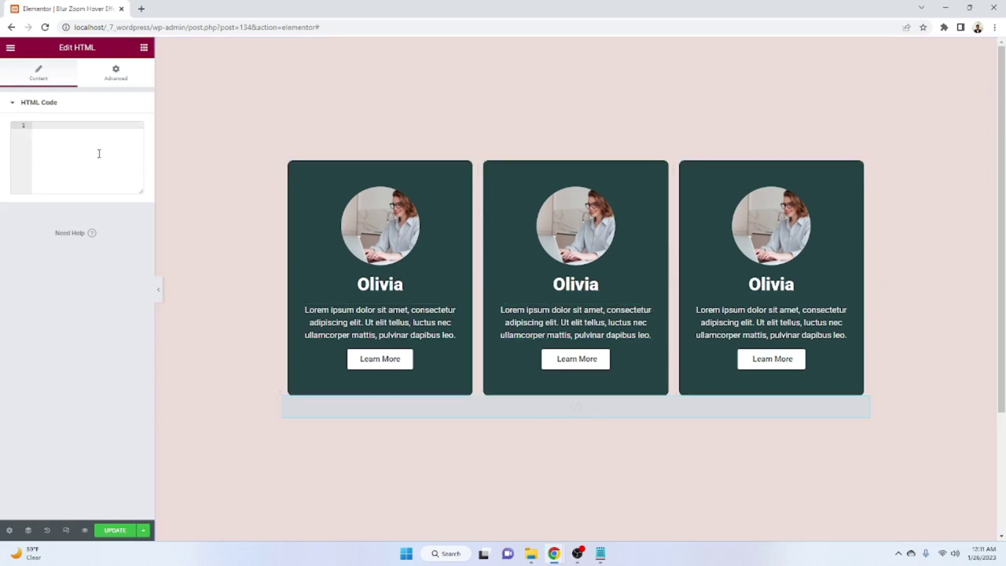
key("ctrl+v")
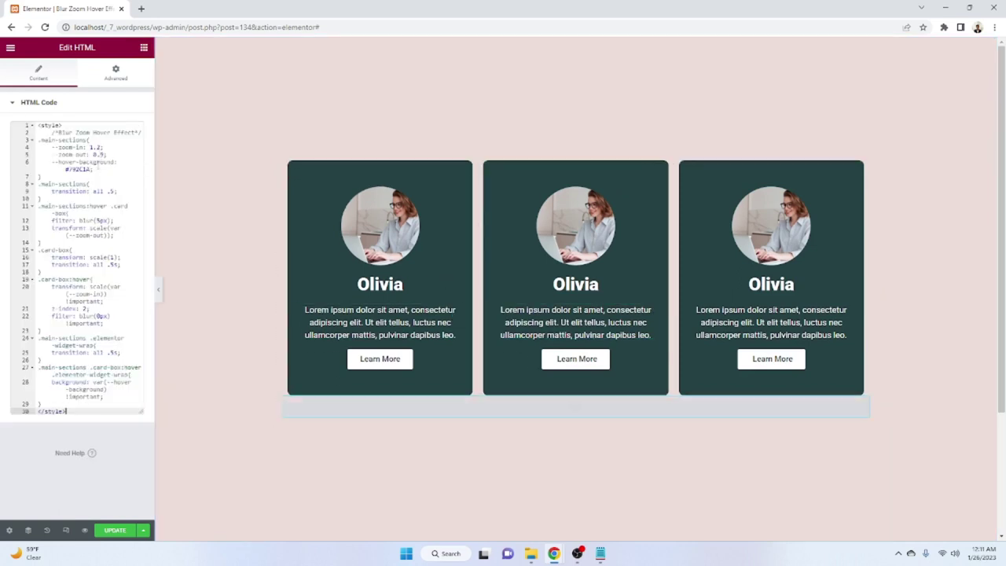
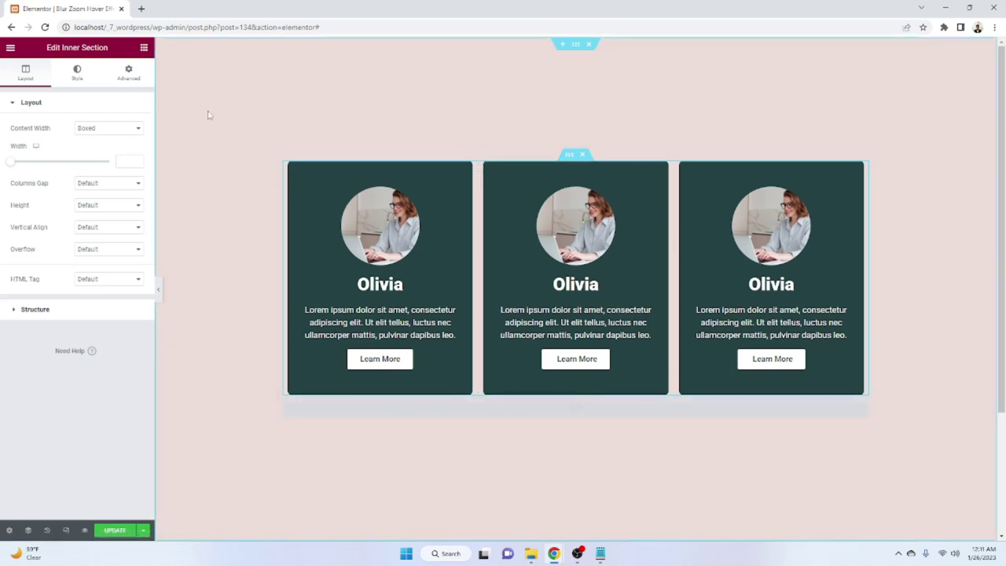
- Assign the CSS class main-sections to the inner section that holds the cards
left_click(129, 73)
left_click(89, 253)
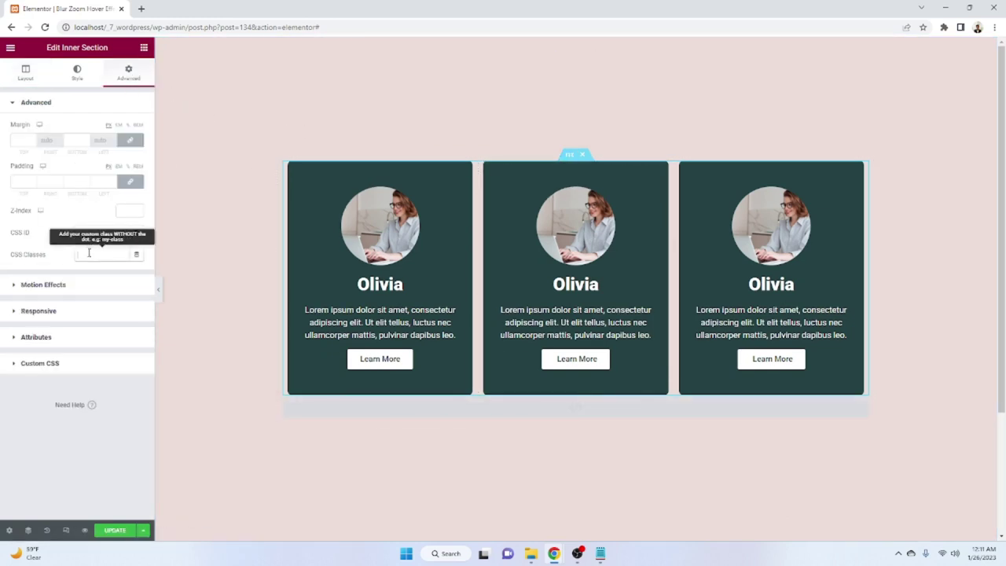
type("main-sections")
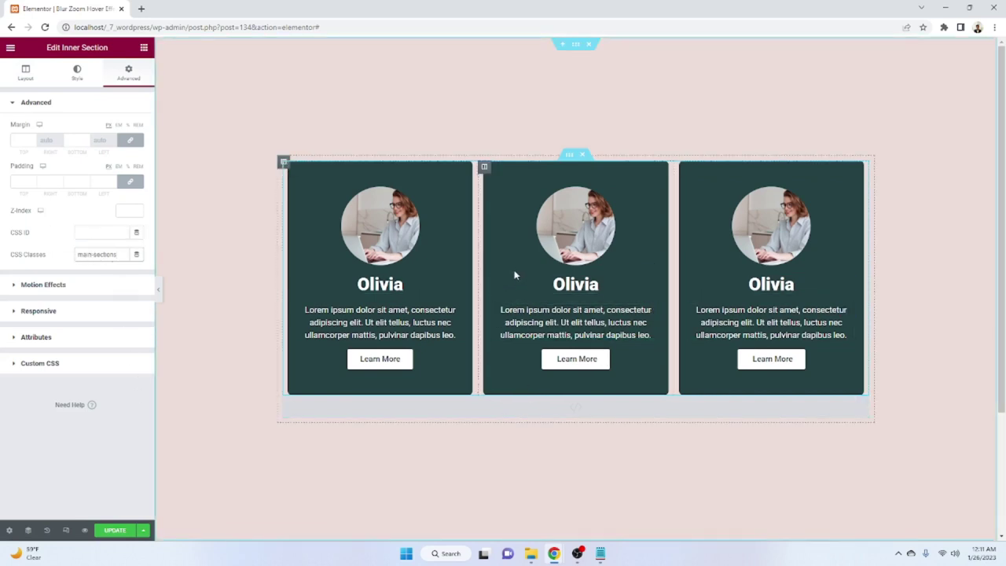
- Look up the card class name in the HTML widget's code and assign the CSS class card-box to the first card column
left_click(510, 413)
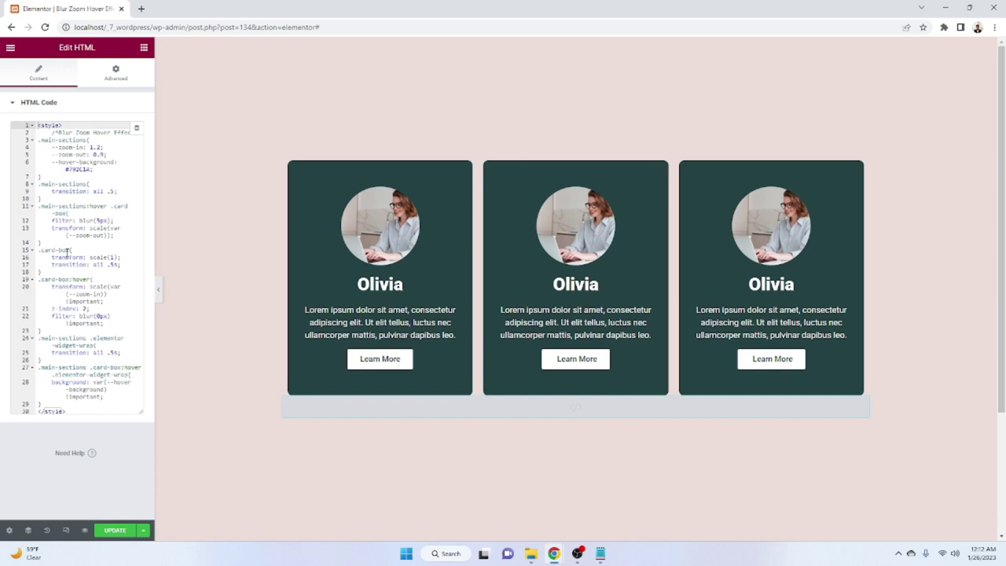
left_click_drag(68, 249, 47, 250)
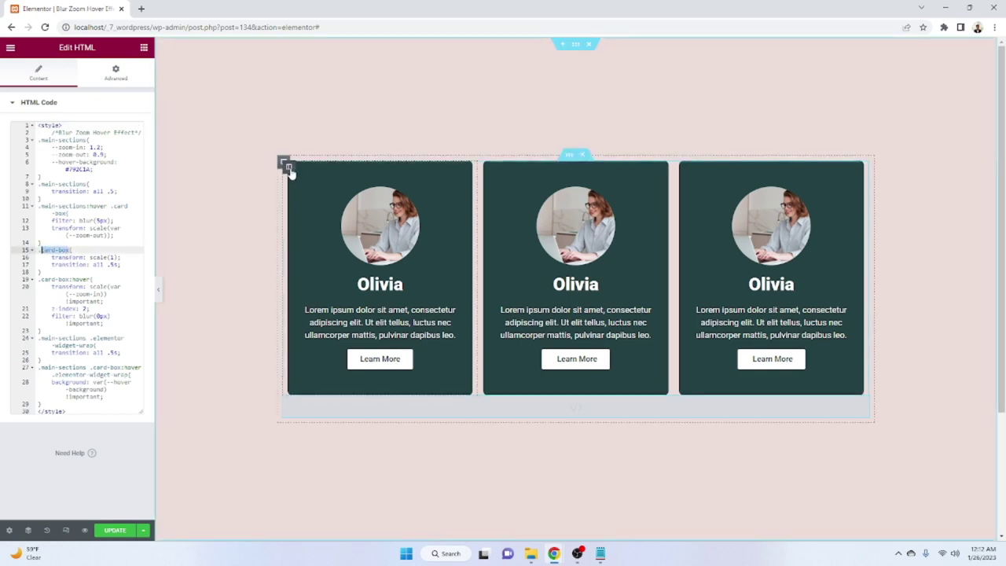
left_click(288, 167)
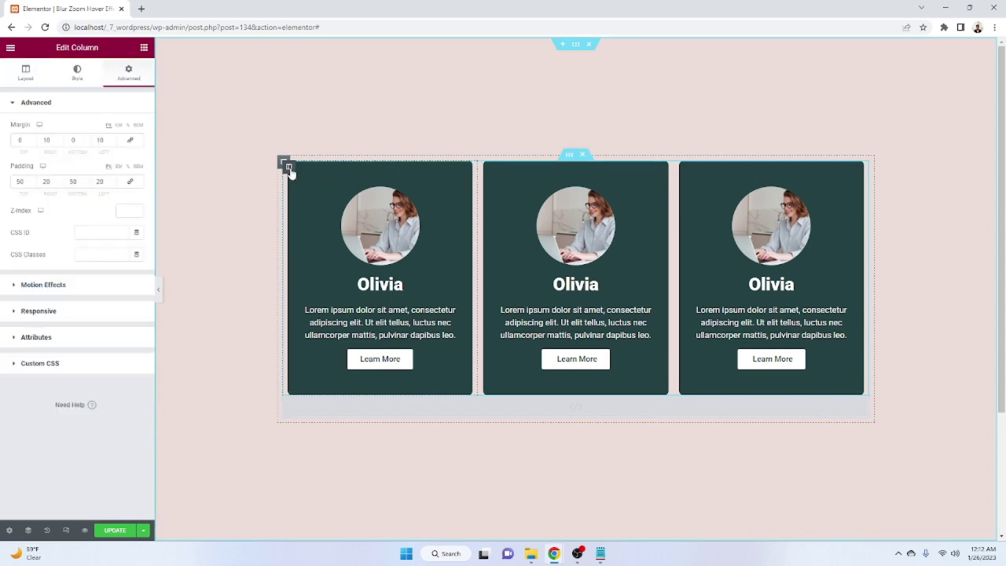
left_click(97, 254)
type("card-box")
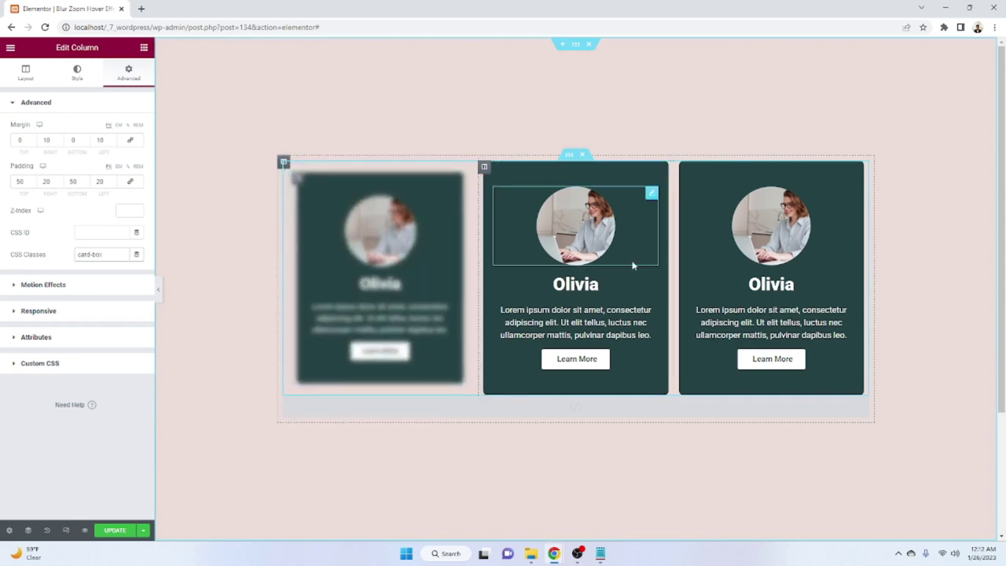
- Assign the CSS class card-box to the second card column
left_click(486, 172)
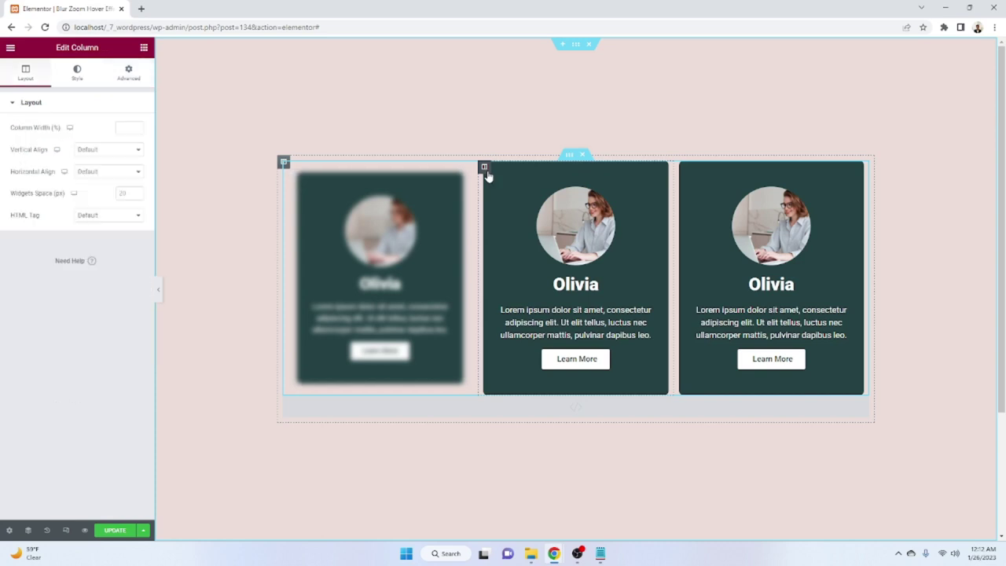
left_click(124, 78)
left_click(101, 254)
type("card-box")
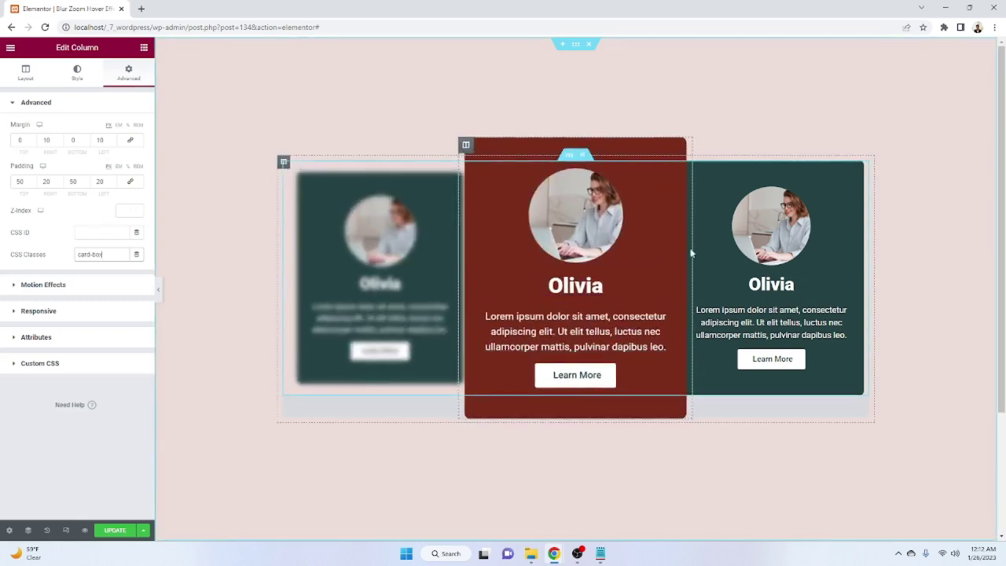
- Assign the CSS class card-box to the third card column and update the page
left_click(680, 166)
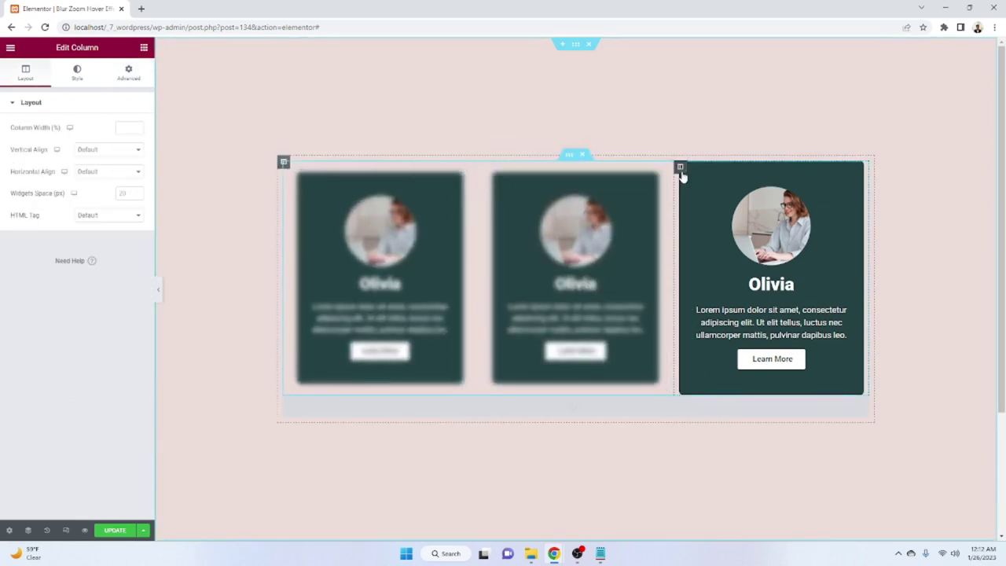
left_click(130, 73)
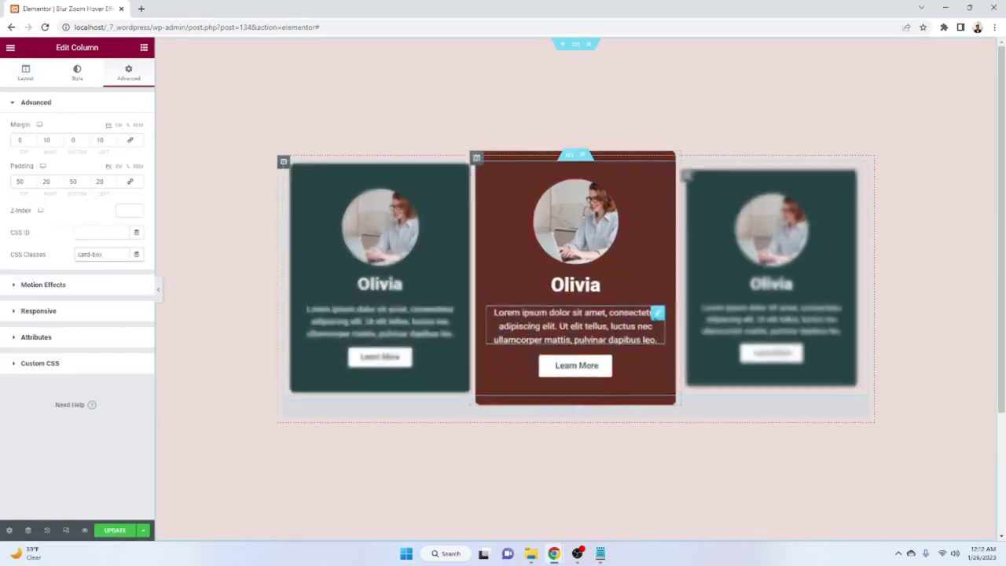
left_click(116, 531)
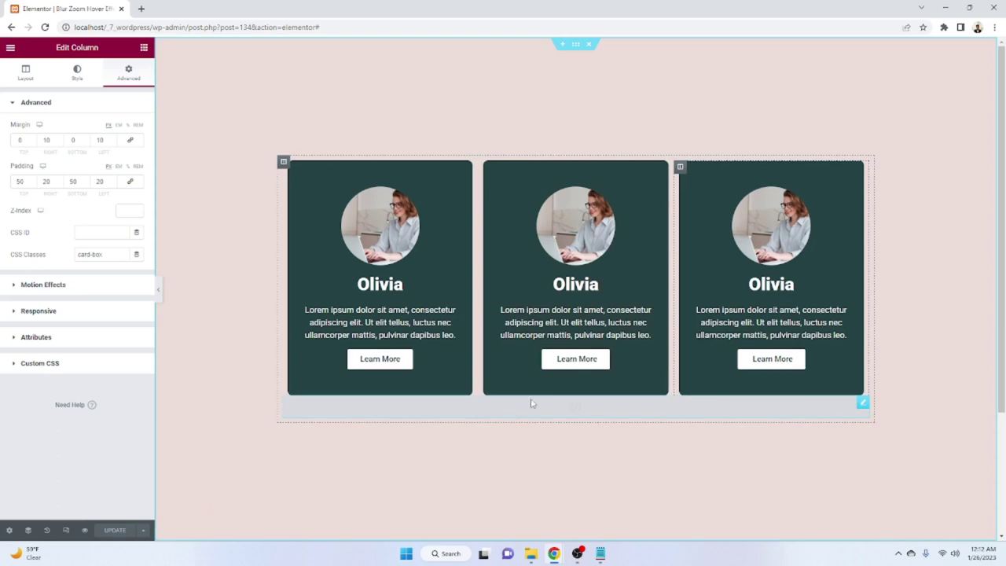
- Preview the page in a new tab to check the hover effect on the cards, and return to the editor
left_click(86, 532)
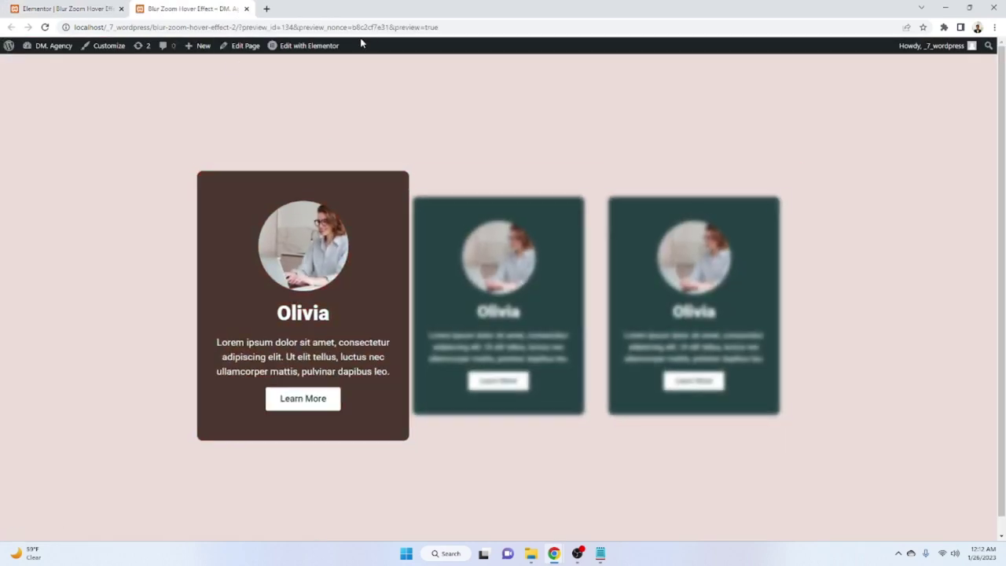
right_click(416, 171)
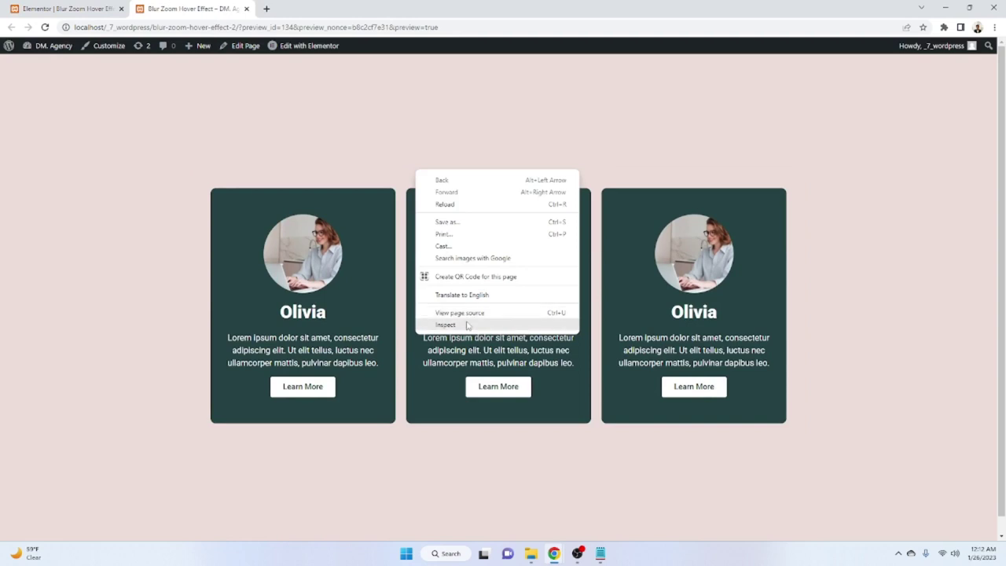
left_click(67, 9)
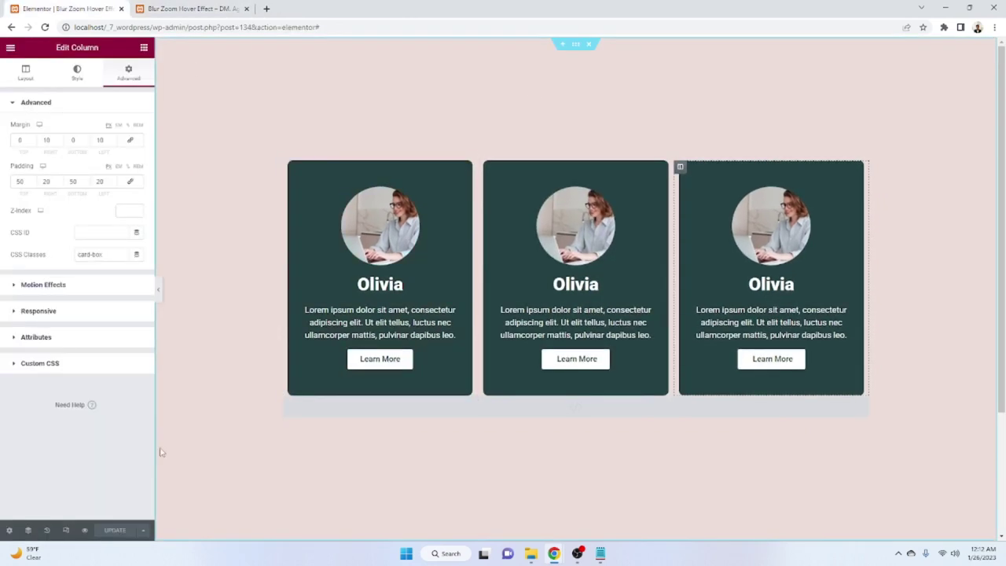
- Switch to the tablet view in responsive mode and set the first card column's width to 100%
left_click(66, 531)
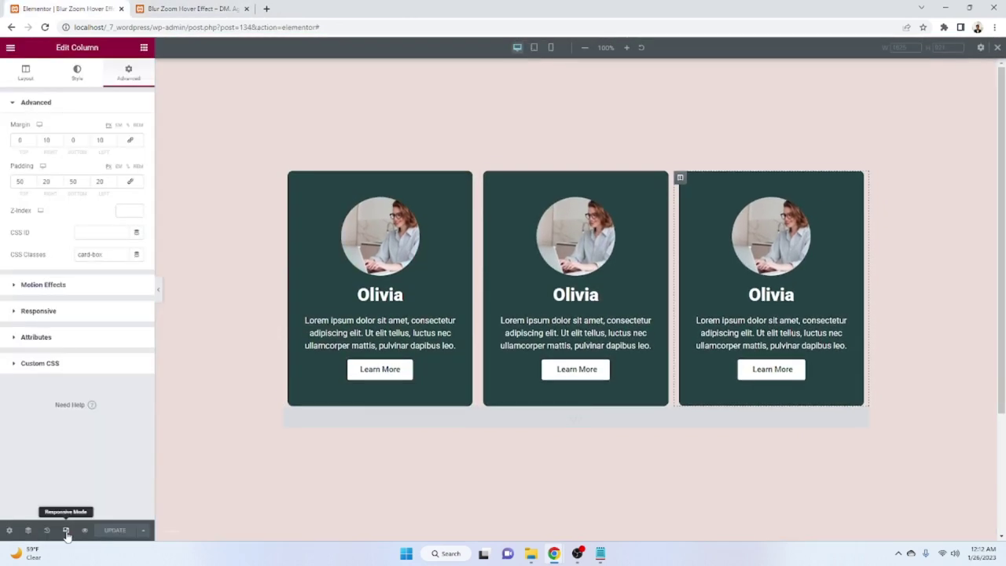
left_click(533, 48)
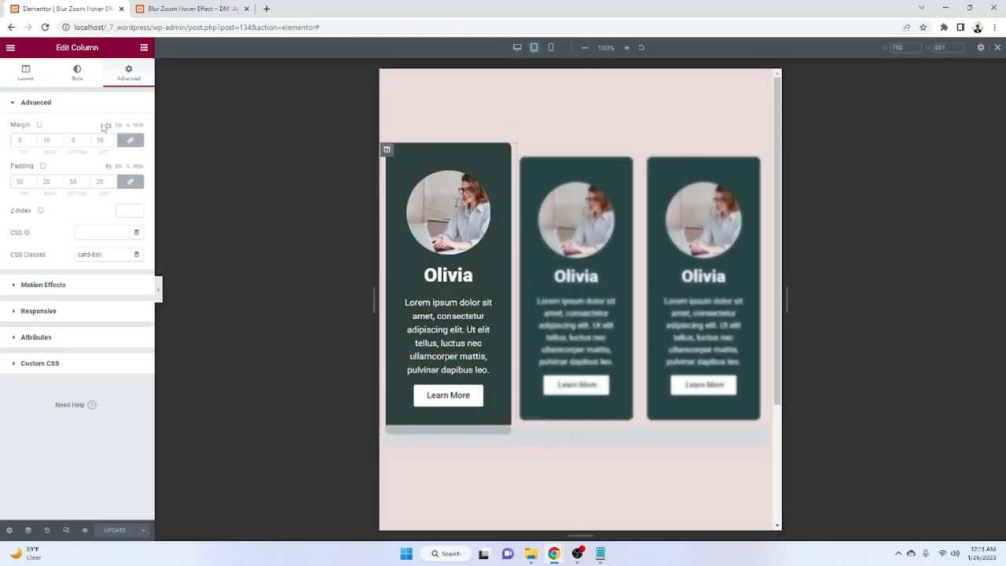
left_click(26, 74)
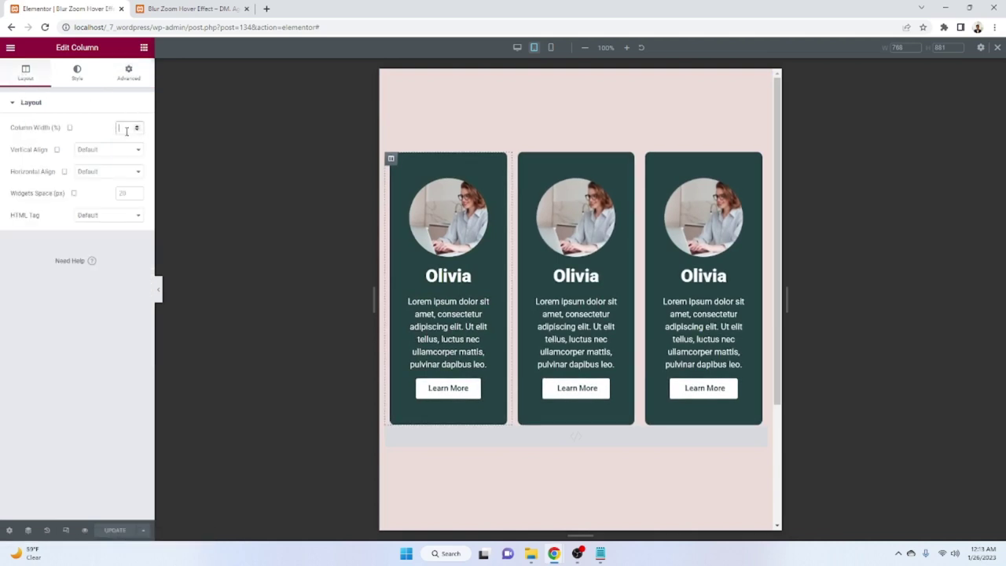
left_click(126, 132)
type("10")
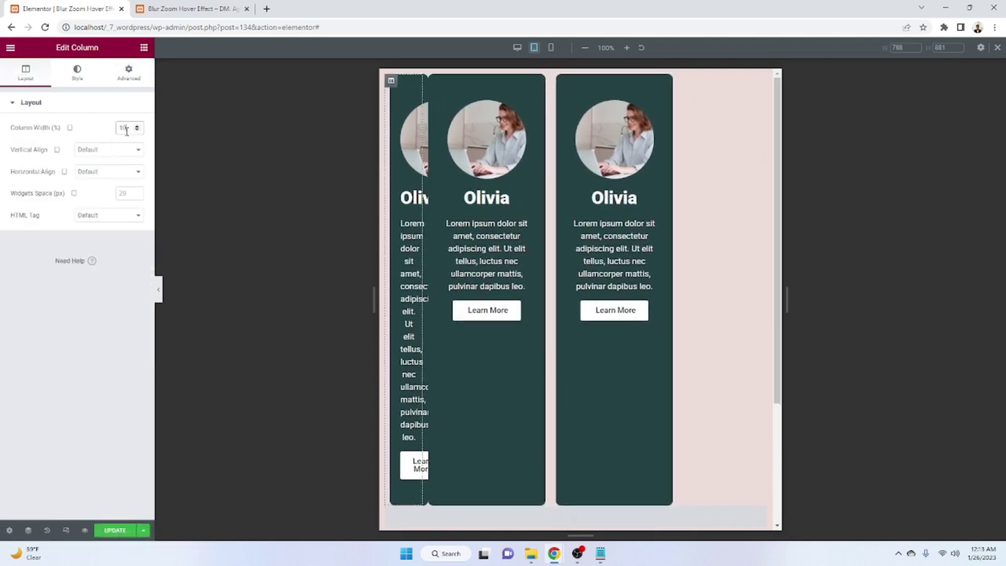
type("0")
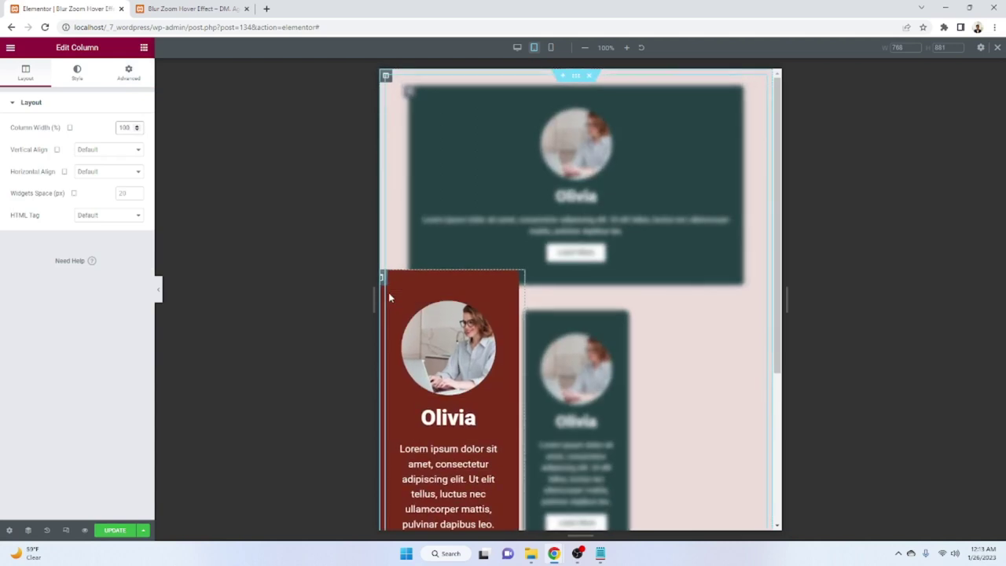
- Set the second card column's width to 100% for the tablet view
left_click(385, 283)
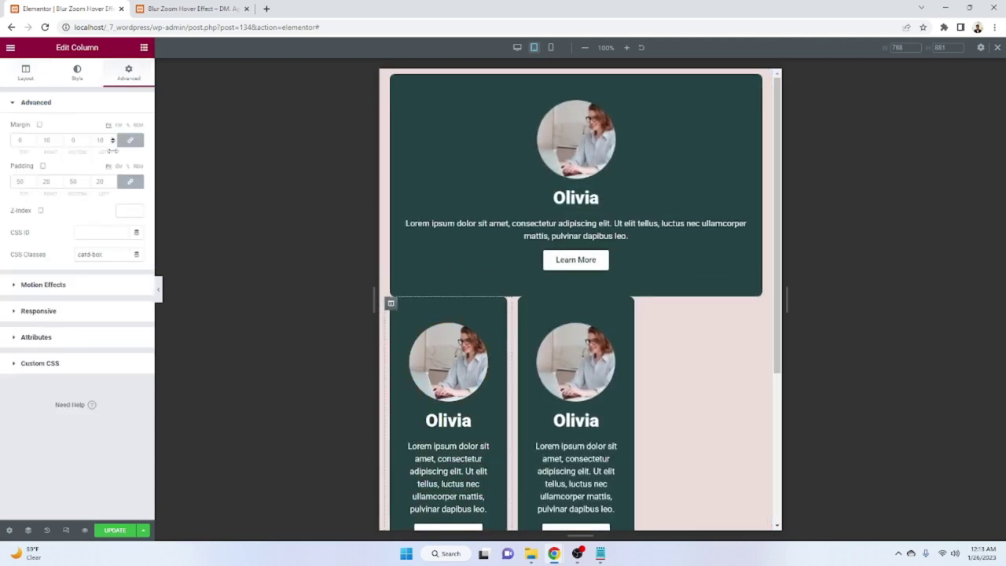
left_click(26, 72)
left_click(129, 129)
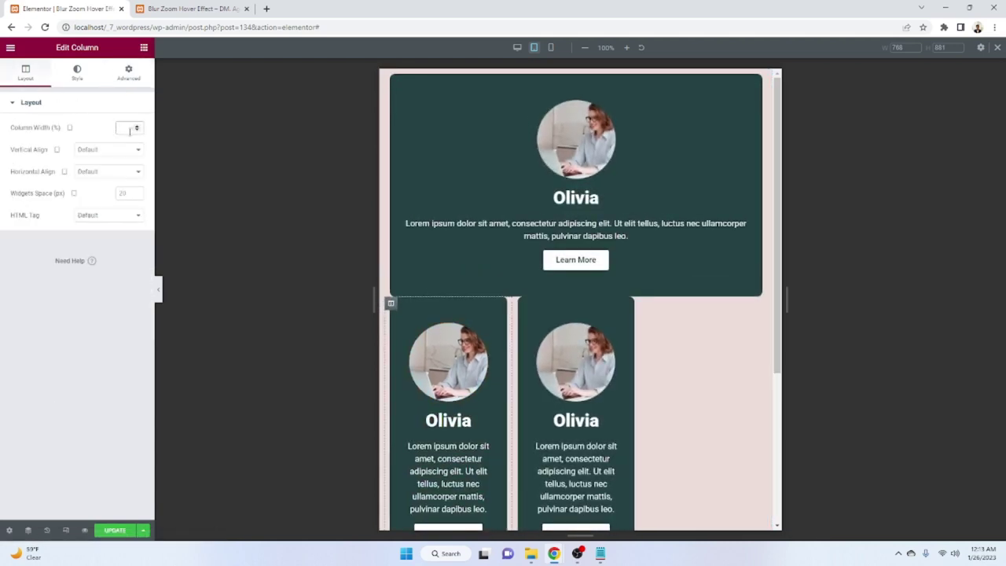
type("100")
- Set the third card column's width to 100% for the tablet view
scroll(473, 412, "down", 3)
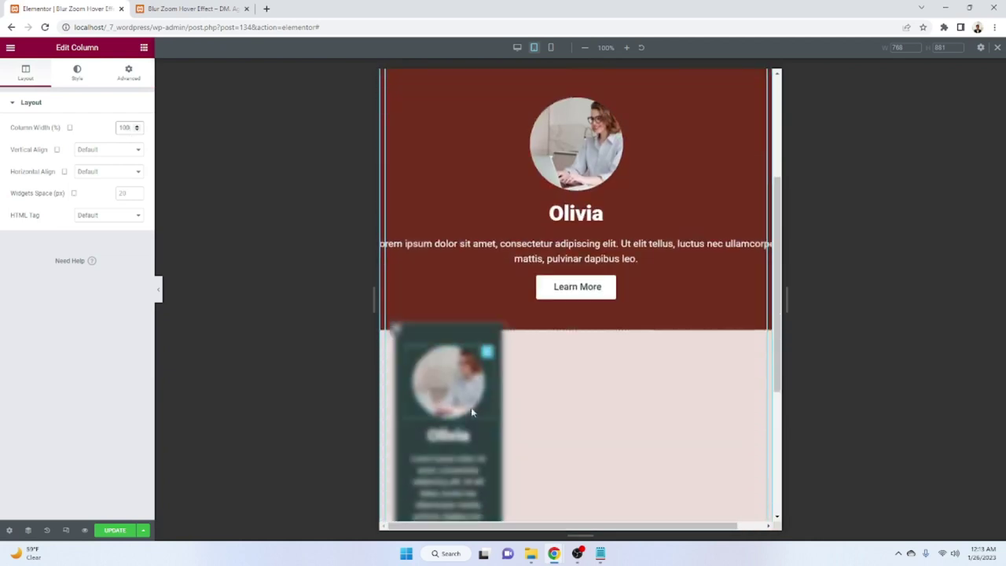
left_click(382, 295)
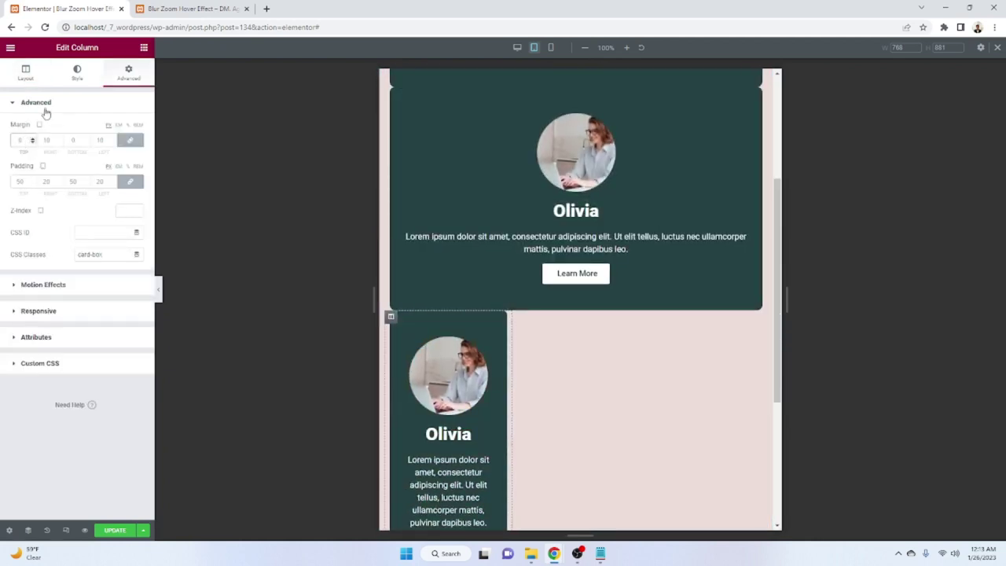
left_click(26, 73)
left_click(129, 130)
type("1")
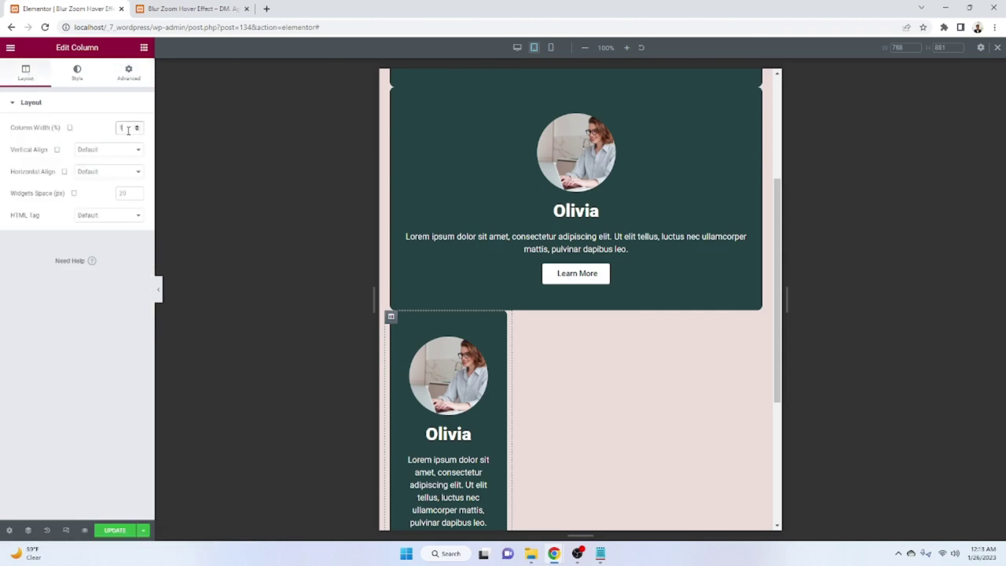
type("00")
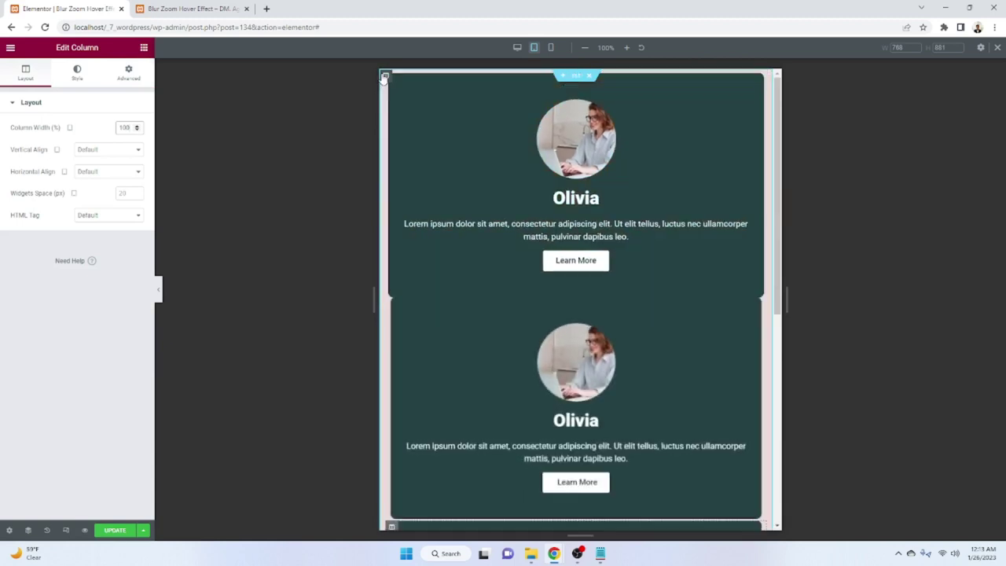
- Unlink the outer column's tablet margins, switch their unit to percent and set the top margin to 5
left_click(386, 76)
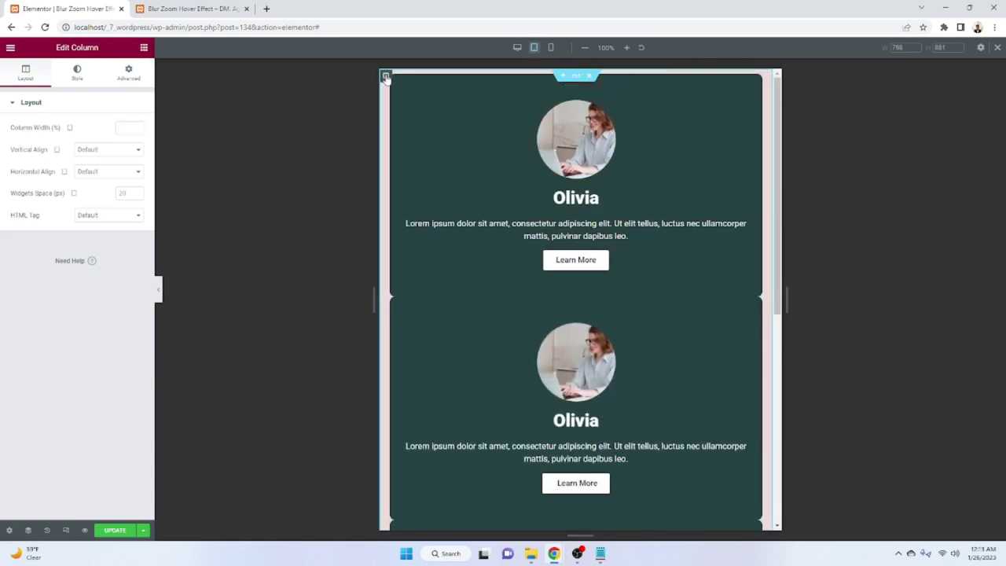
left_click(129, 75)
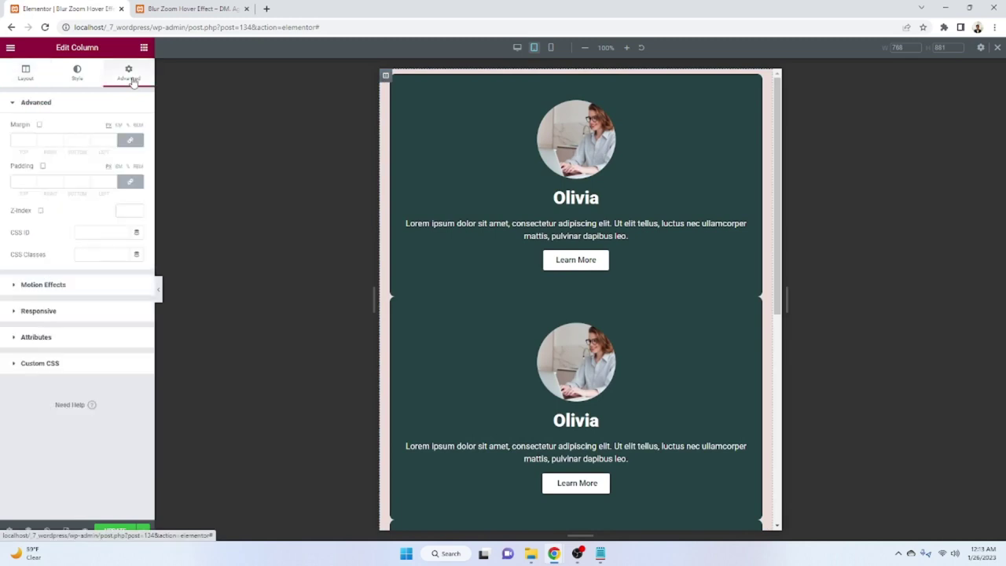
left_click(132, 141)
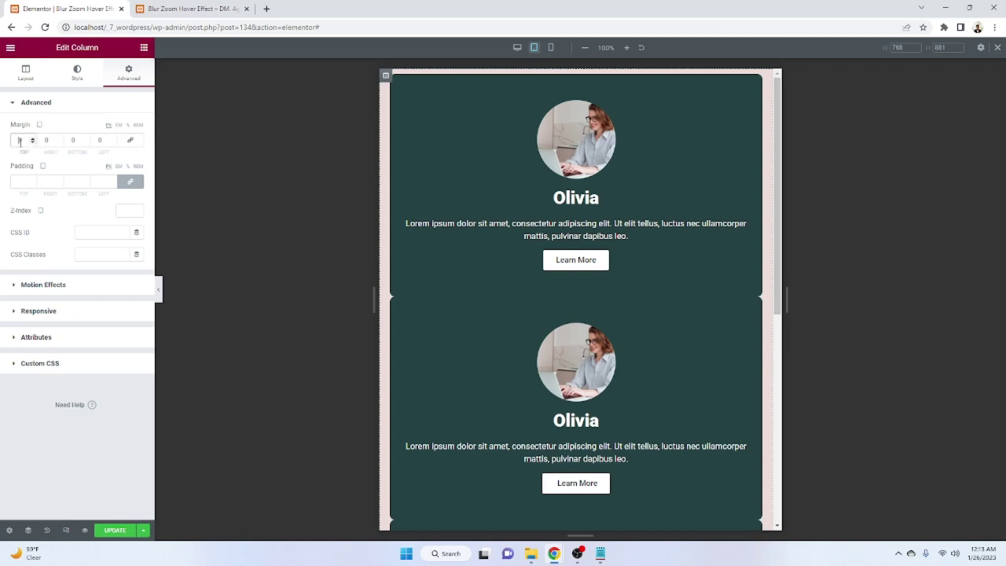
type("5")
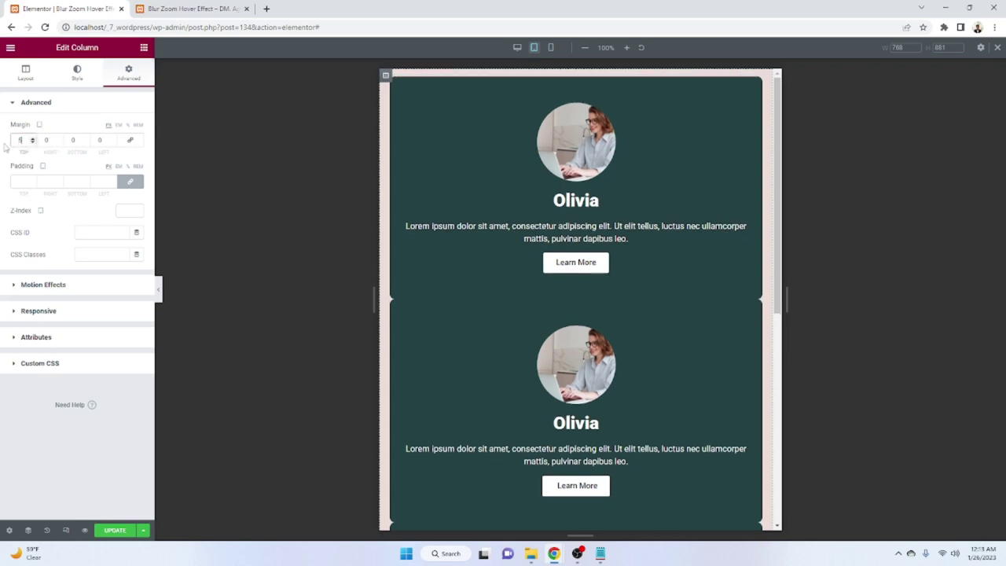
key("BackSpace")
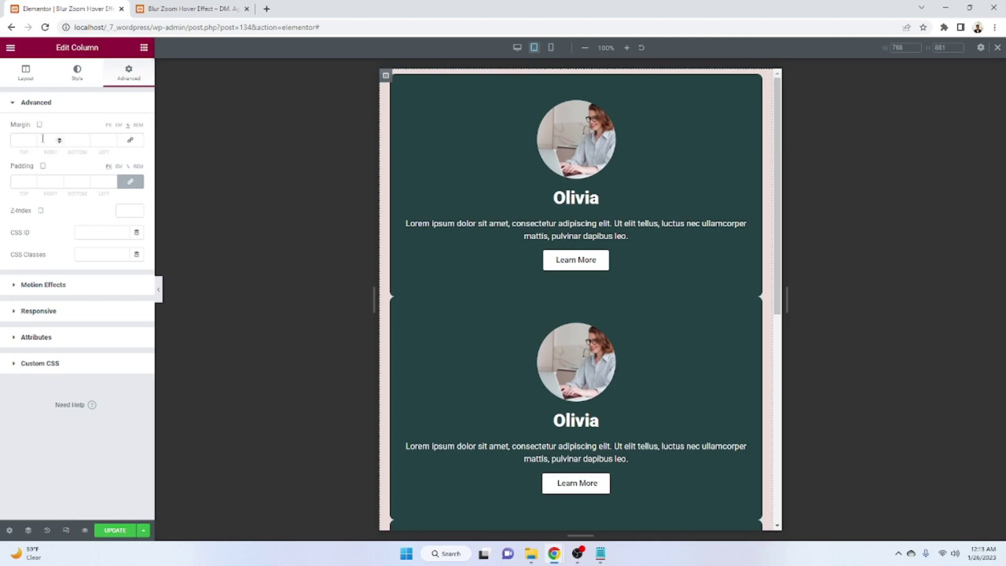
left_click(22, 140)
type("25")
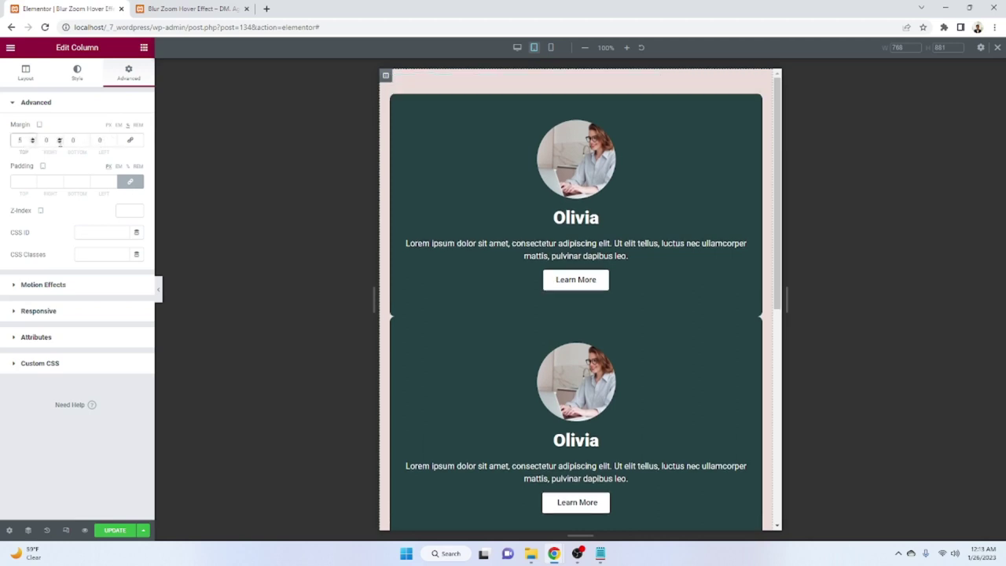
- Set the outer column's tablet bottom margin to 5% and its right and left margins to 25%
left_click(72, 140)
left_click(55, 140)
type("25")
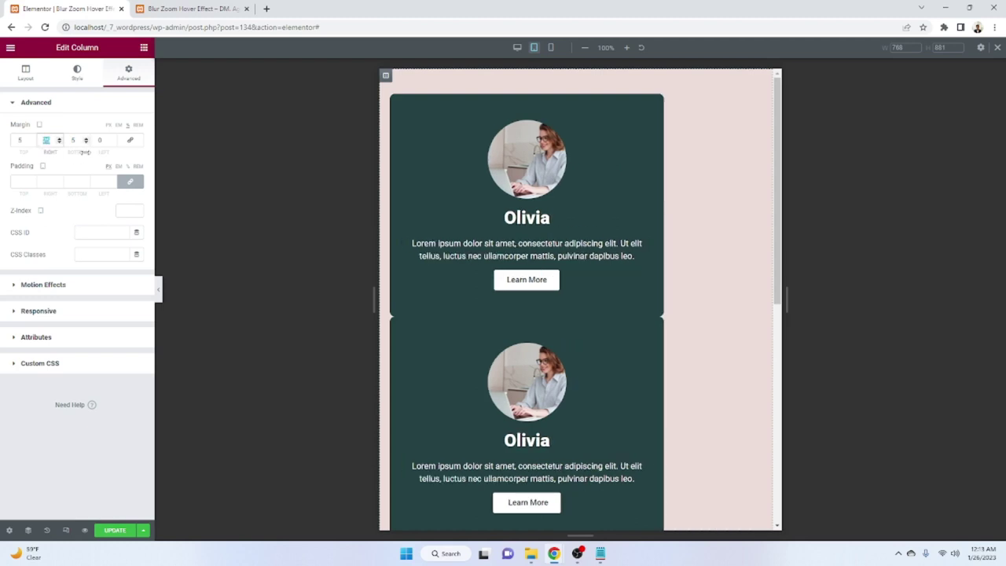
left_click(99, 139)
type("25")
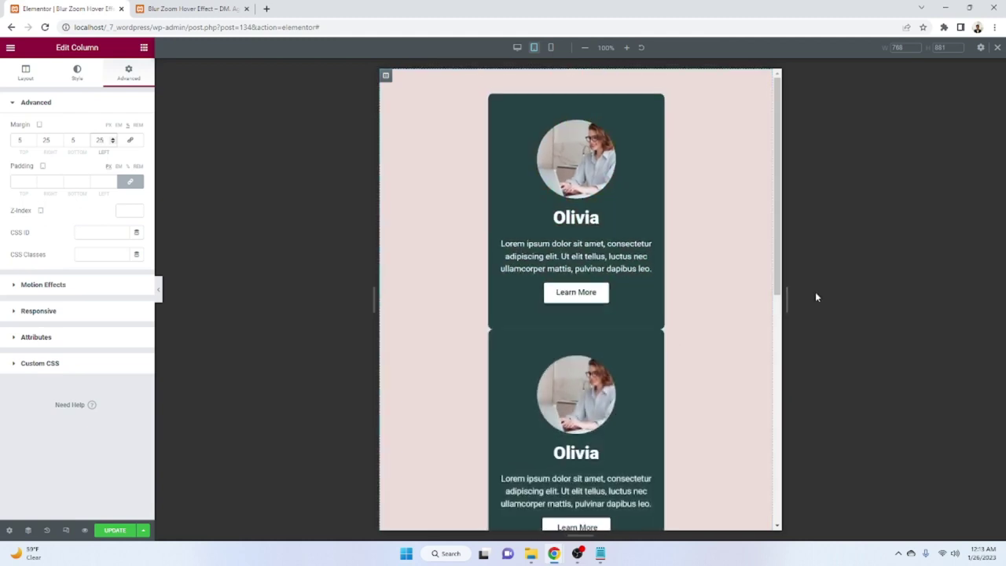
- Unlink the second card column's tablet margins and set all four sides to 10 px
scroll(715, 315, "down", 2)
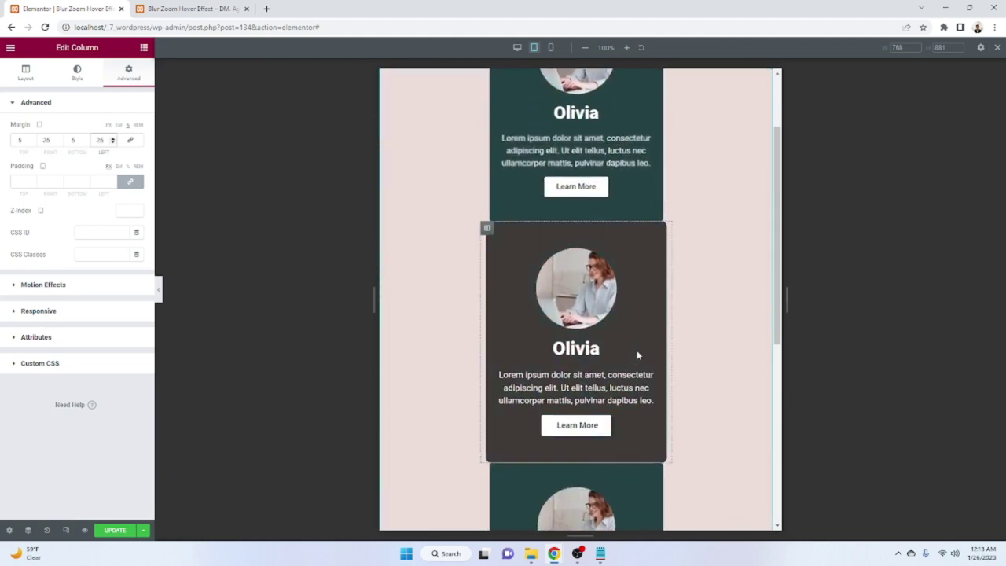
left_click(472, 210)
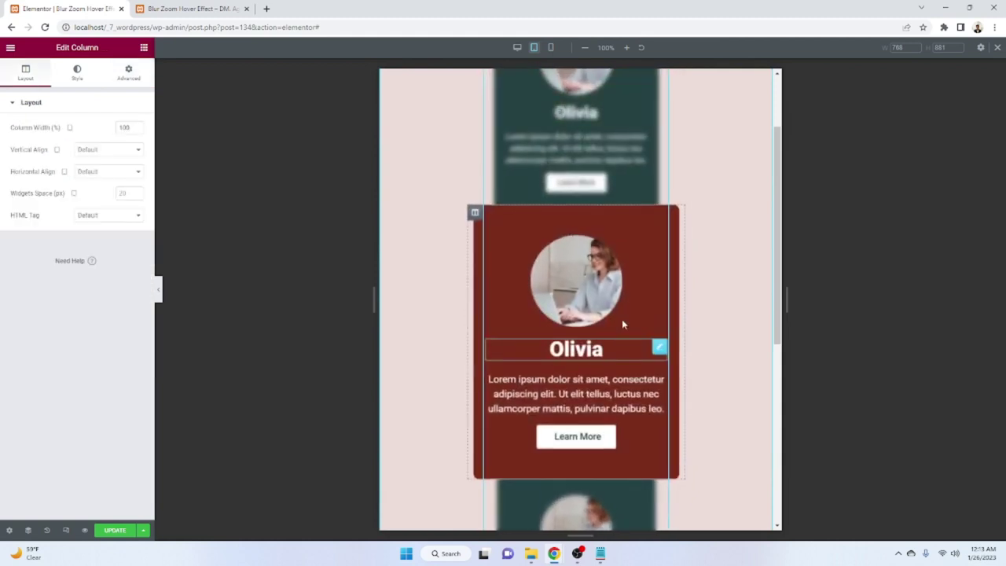
left_click(142, 82)
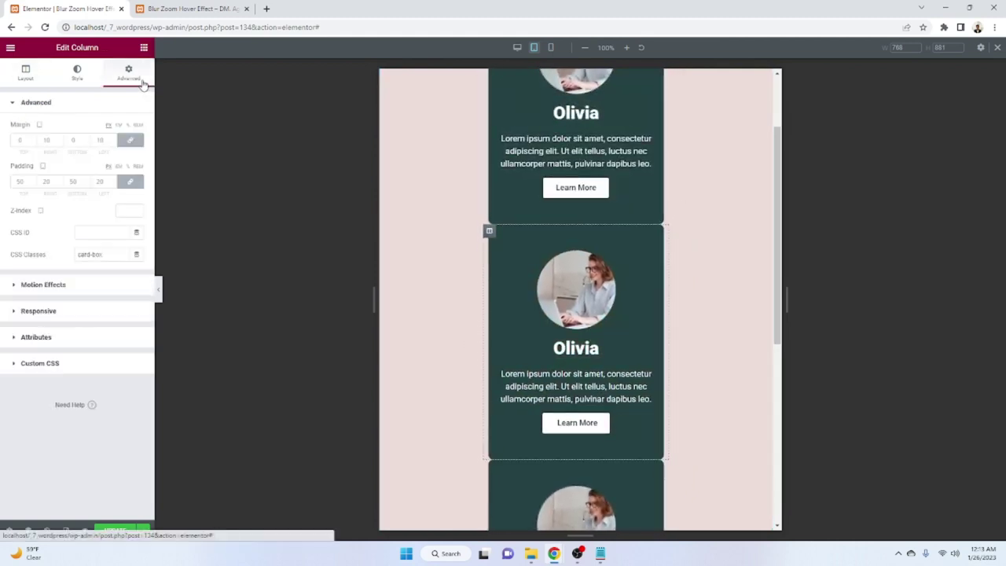
left_click(135, 146)
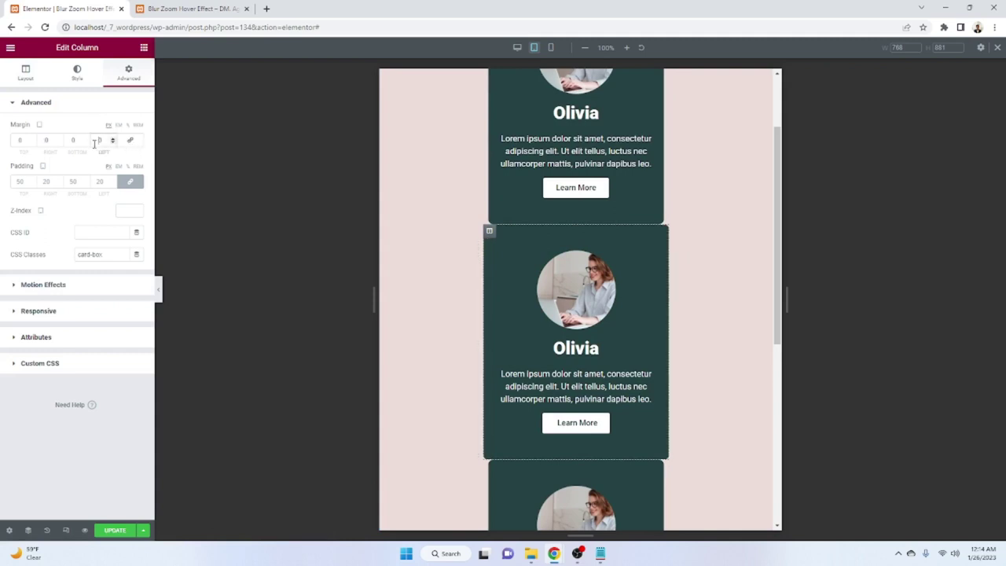
left_click(94, 142)
type("10")
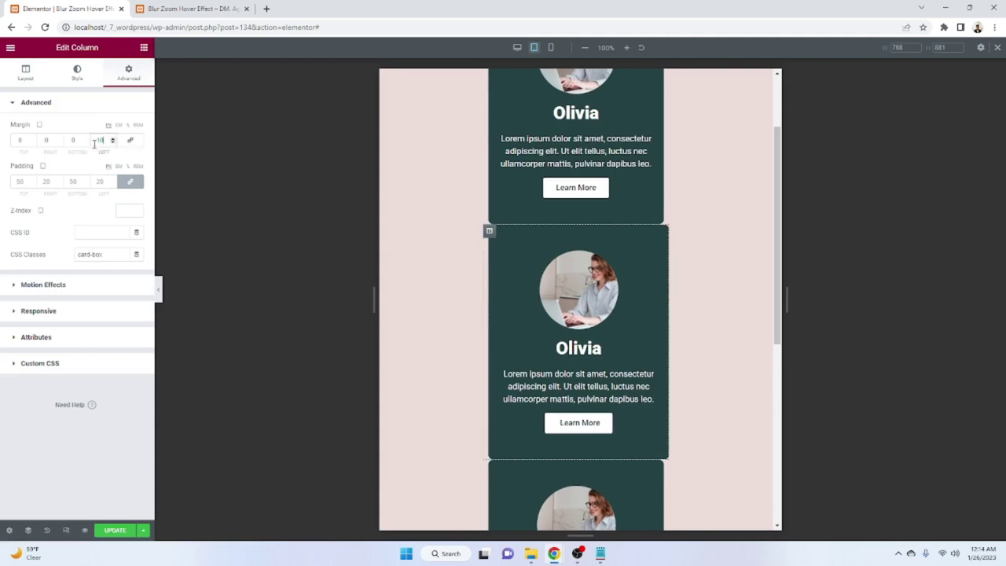
left_click(25, 142)
type("10")
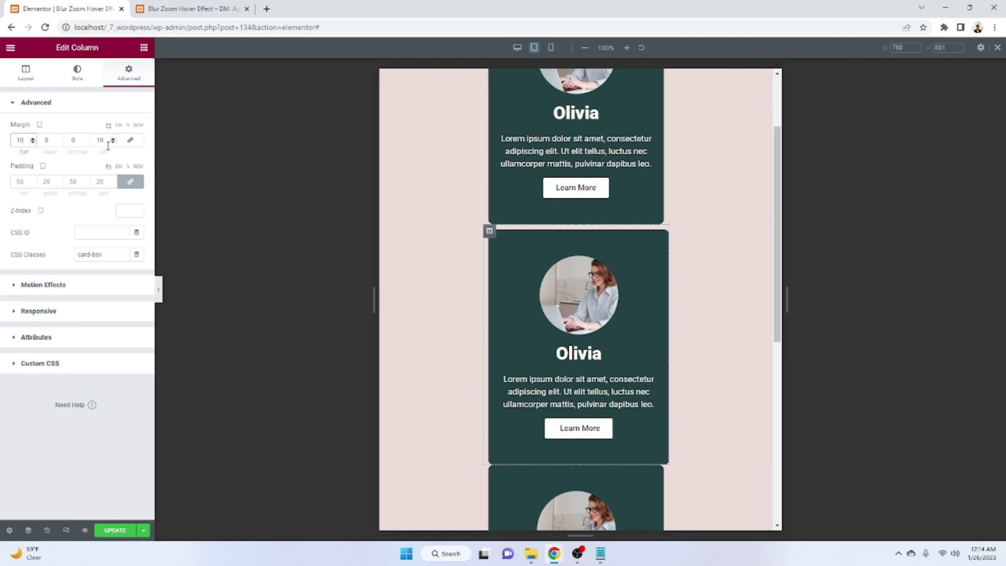
left_click(73, 140)
type("10")
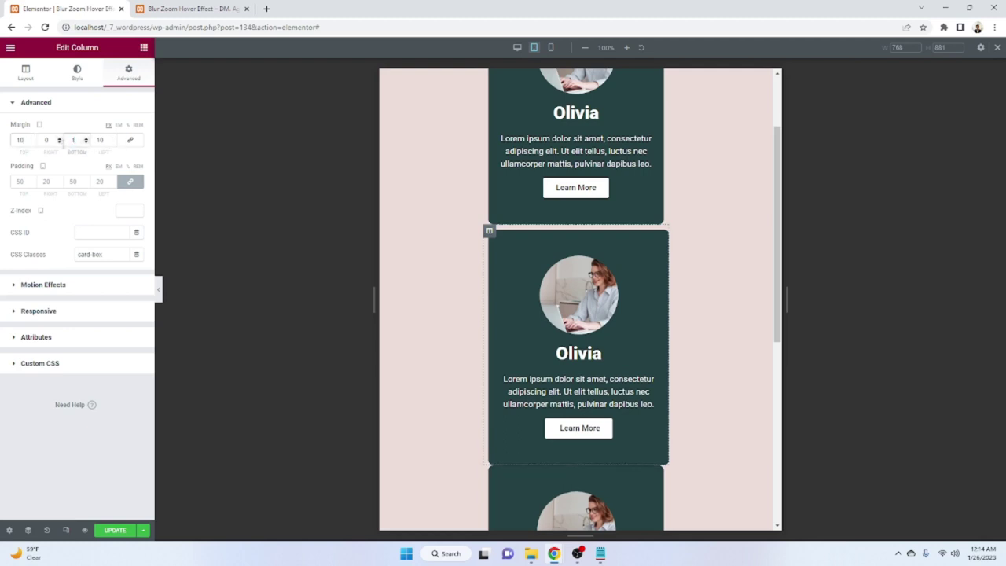
left_click(47, 140)
type("10")
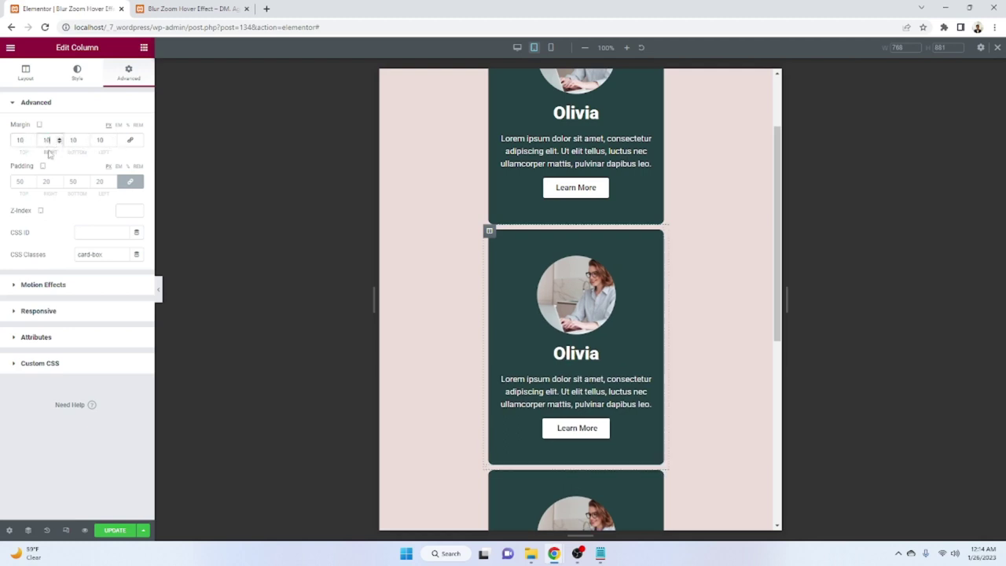
- Set the second card column's top and bottom margins to 20 px for the tablet view
double_click(73, 140)
type("20")
double_click(21, 140)
type("20")
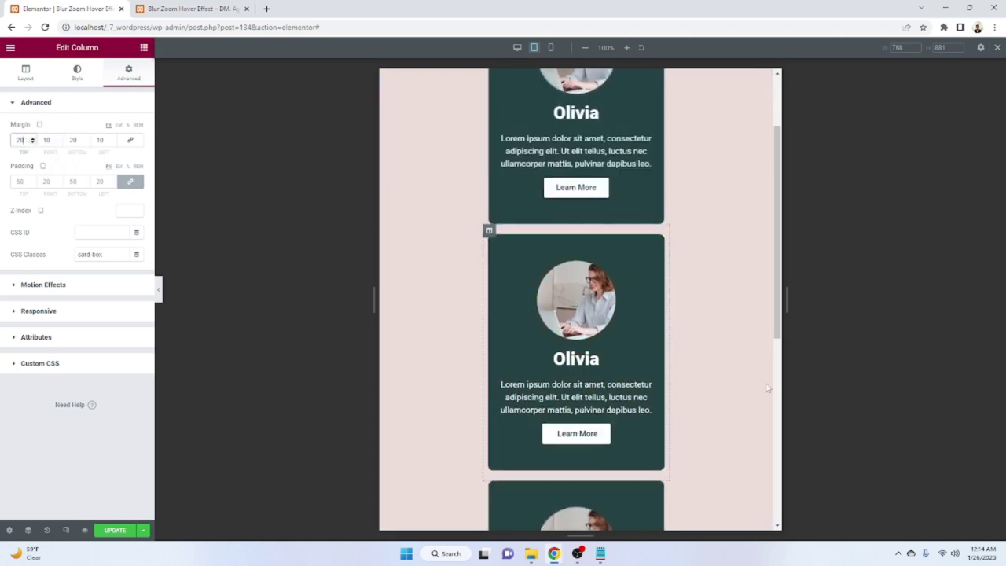
scroll(728, 294, "down", 2)
scroll(701, 360, "down", 1)
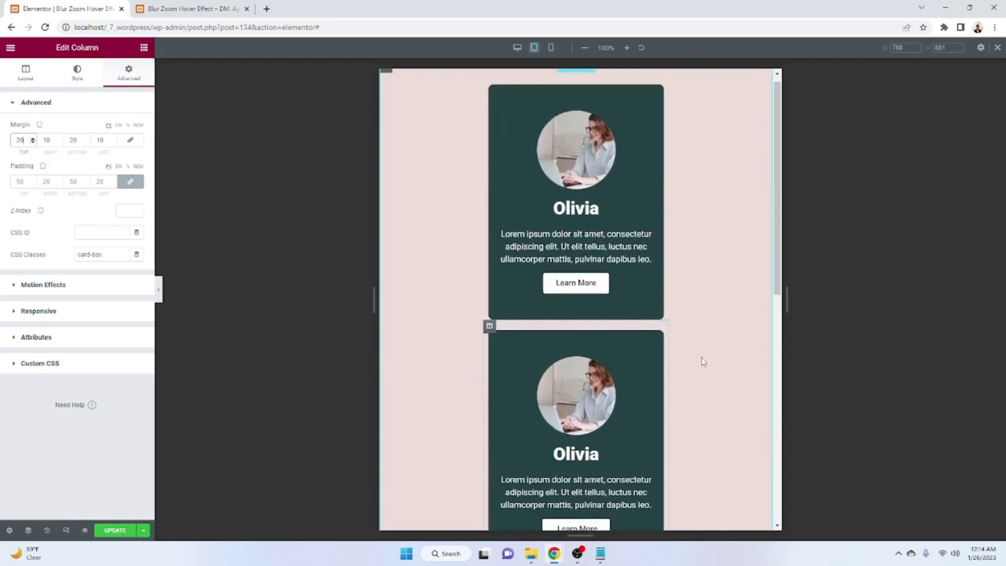
- Switch to the mobile view, unlink the outer column's margins and set its top margin to 5%
left_click(552, 49)
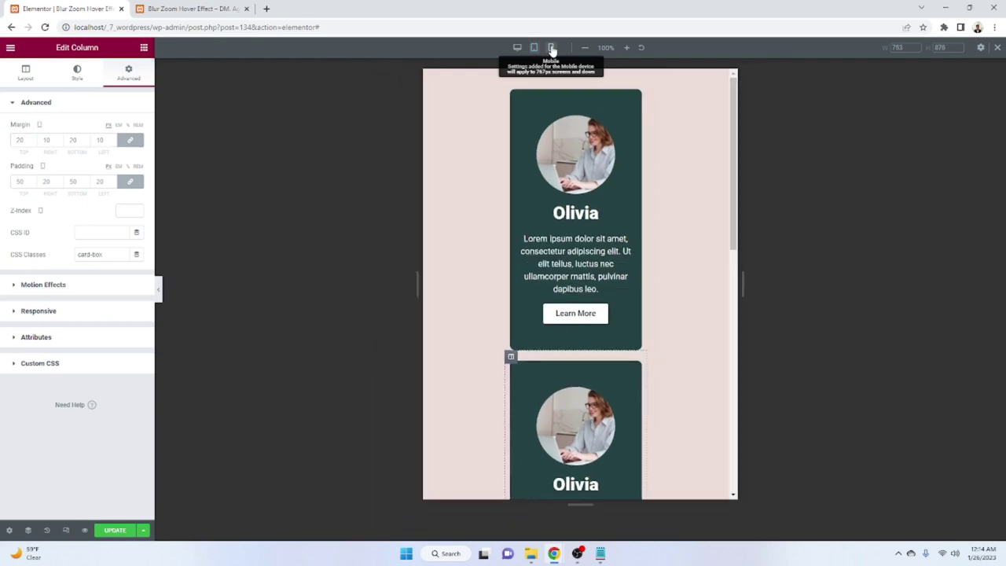
scroll(591, 178, "down", 1)
scroll(591, 197, "up", 1)
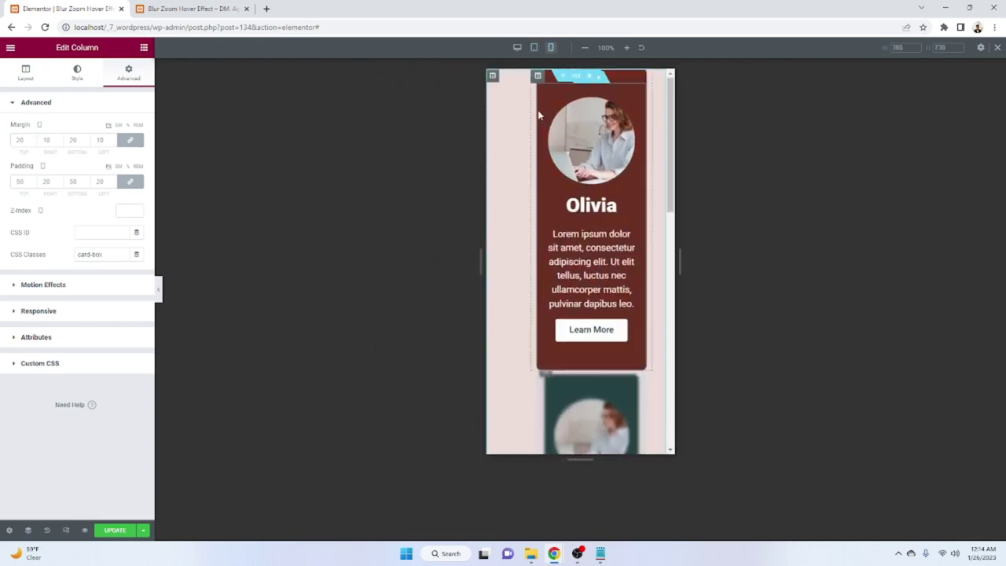
left_click(495, 77)
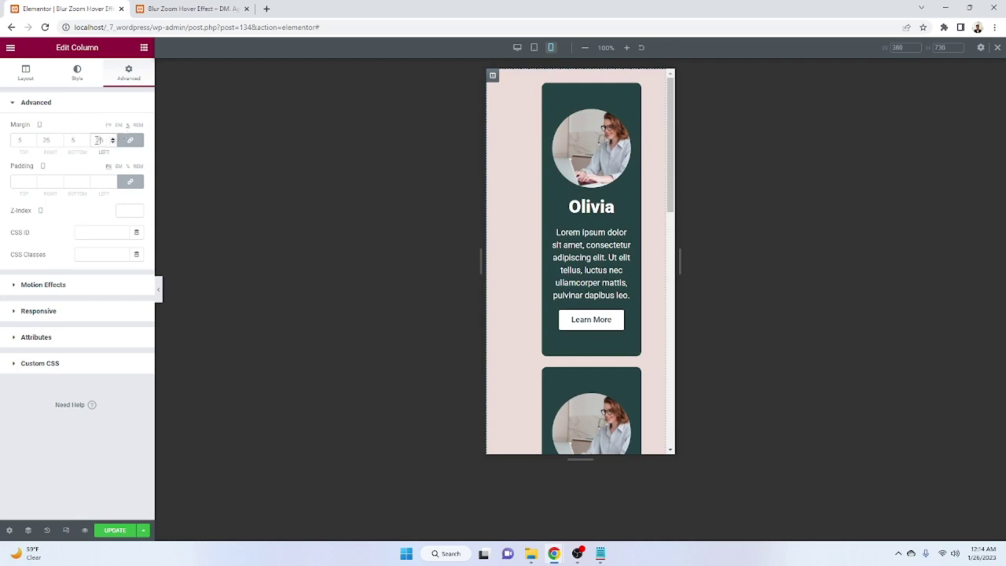
left_click(129, 140)
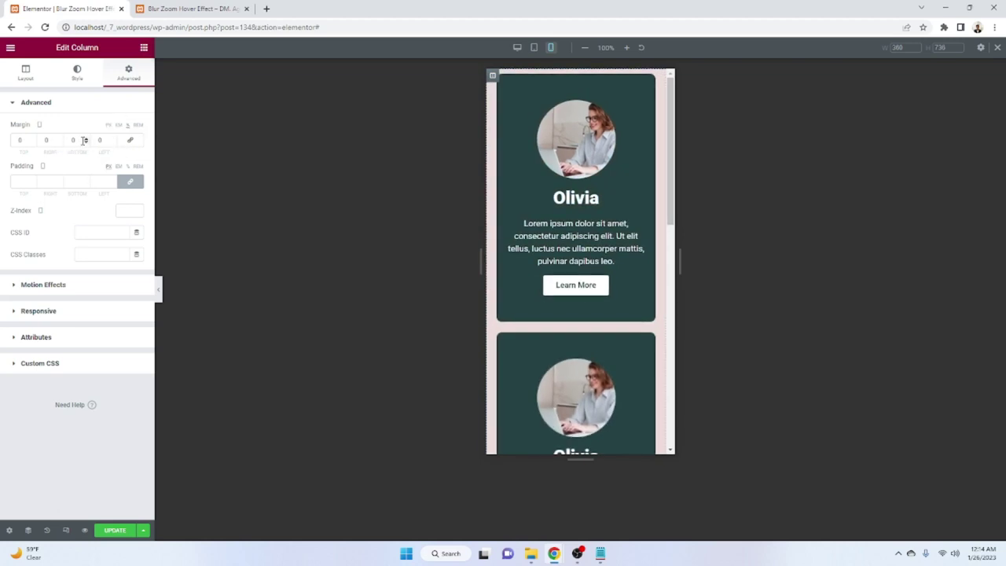
left_click(27, 139)
left_click_drag(77, 137, 66, 134)
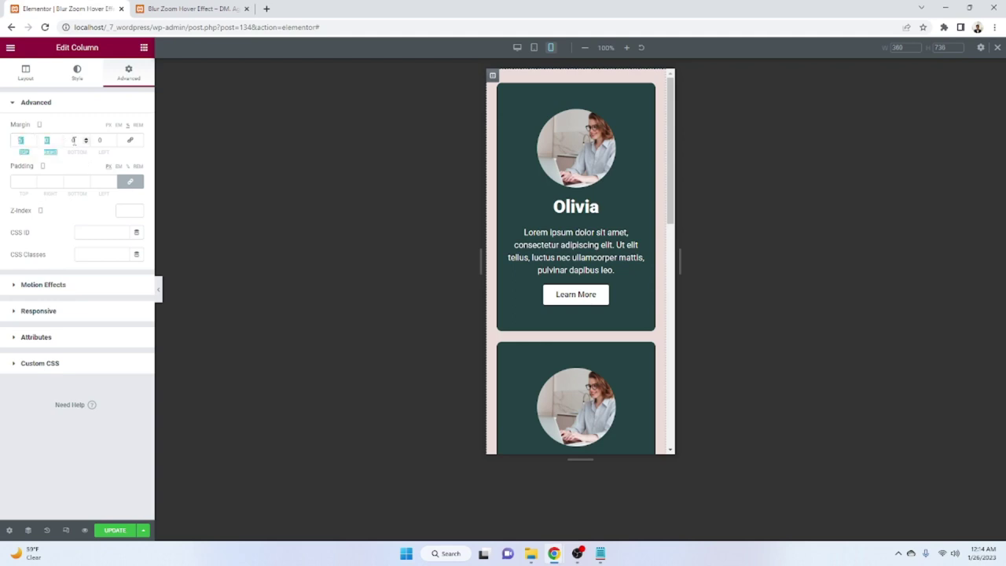
- Set the outer column's mobile bottom margin to 5% and left and right margins to 10%, and update the page
left_click(73, 140)
left_click(99, 140)
type("10")
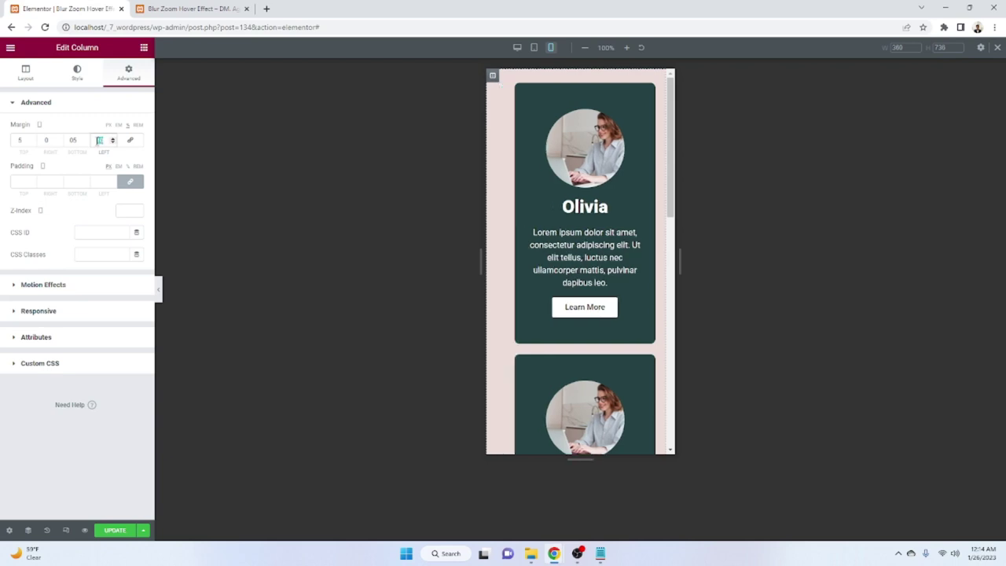
double_click(47, 140)
type("10")
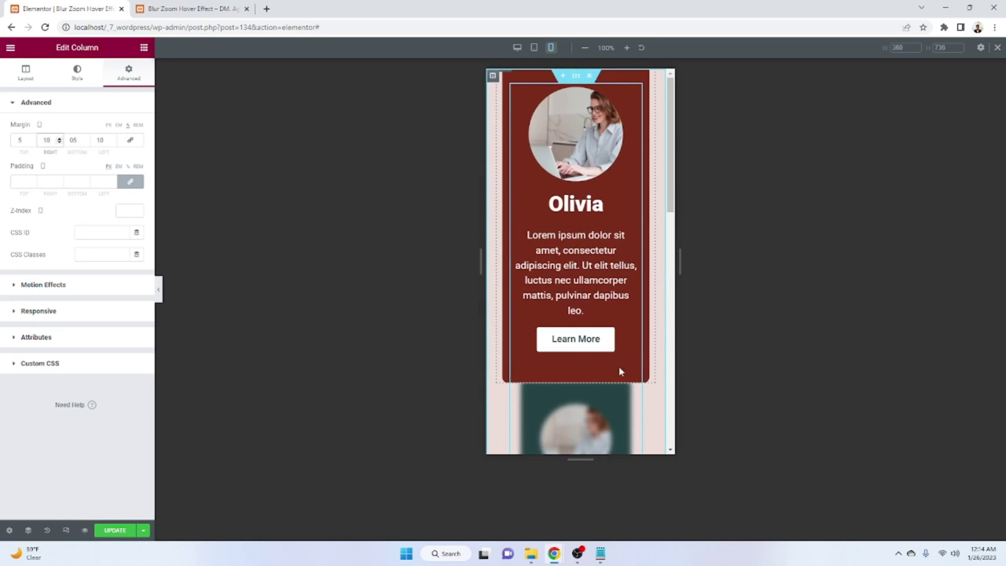
left_click(72, 139)
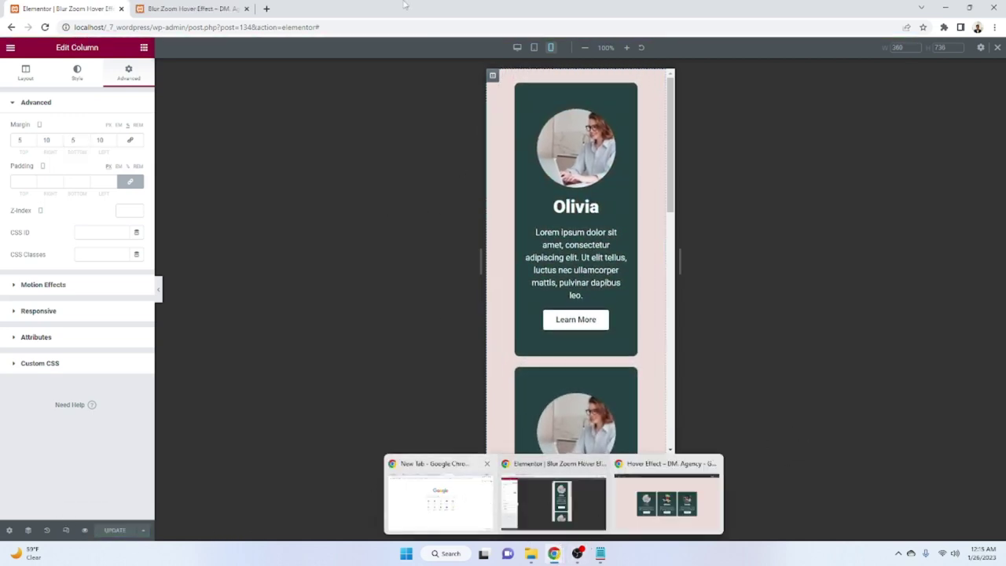
- Copy the page address localhost/_7_wordpress/blur-zoom-hover-effect-2 without its preview parameters from the preview tab and open it in an incognito window
left_click(193, 9)
left_click(62, 9)
left_click(165, 9)
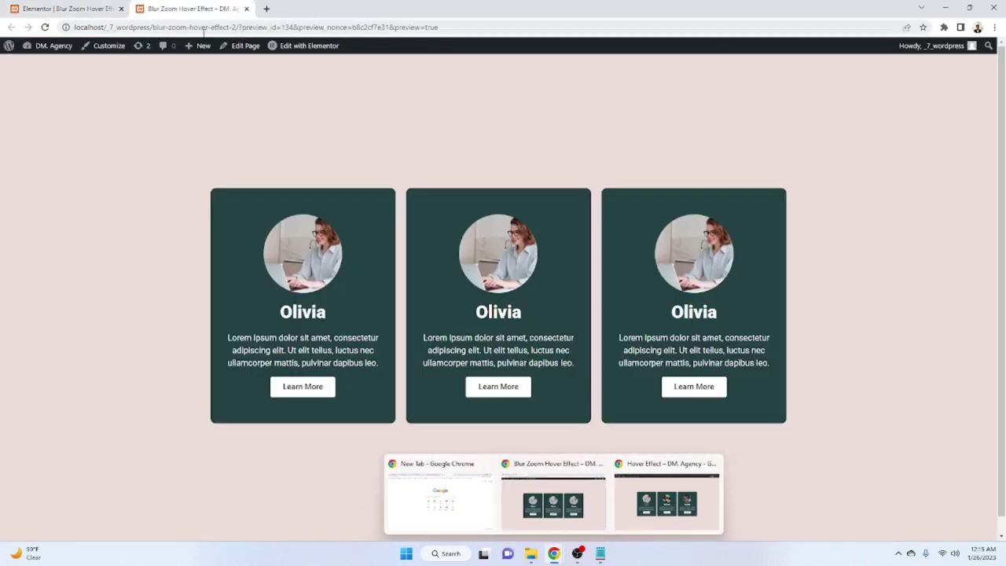
left_click_drag(240, 27, 2, 30)
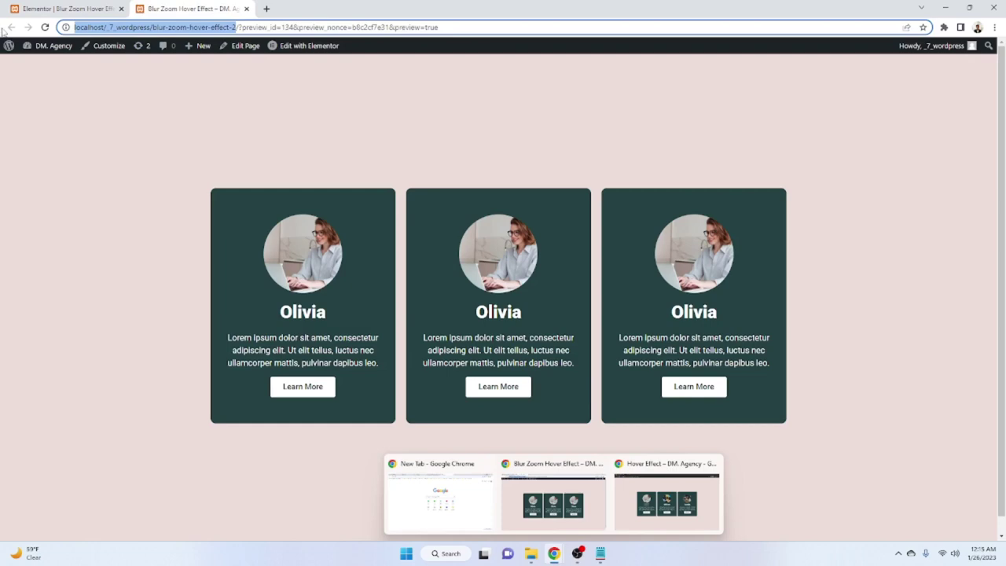
key("ctrl+c")
key("ctrl+shift+n")
key("ctrl+v")
key("Return")
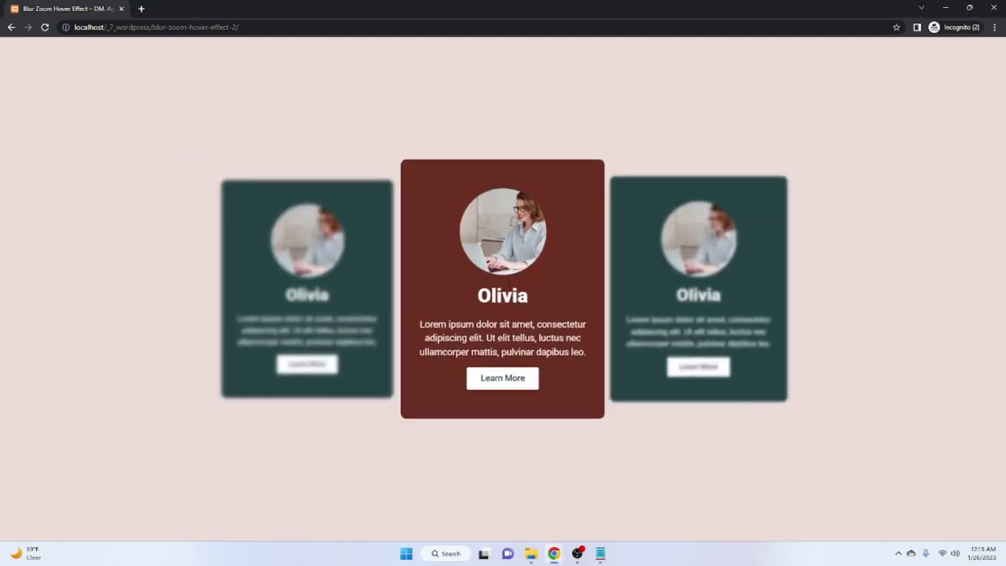
- Inspect the published page with the developer tools and emulate it in the device view with Responsive dimensions
right_click(558, 128)
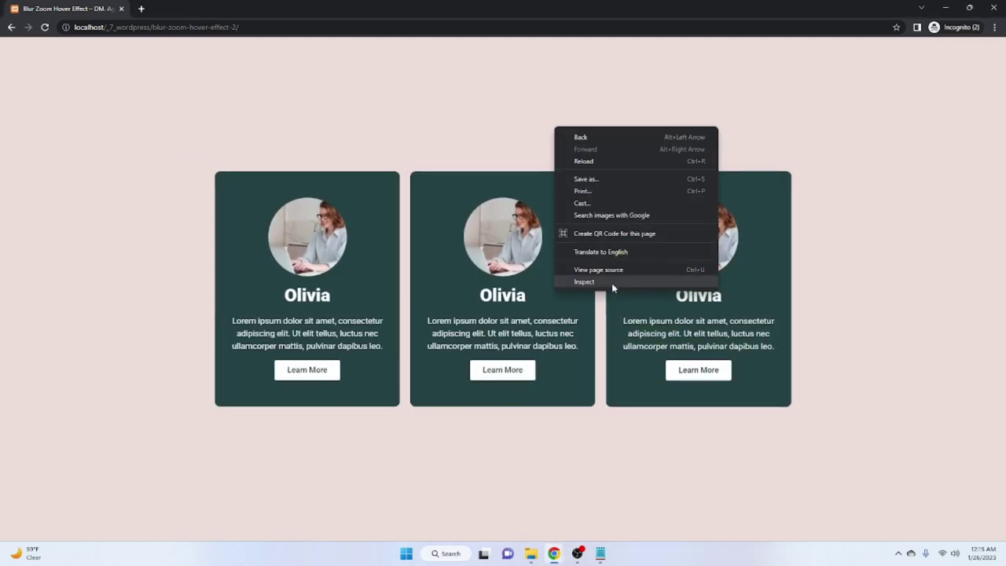
left_click(611, 281)
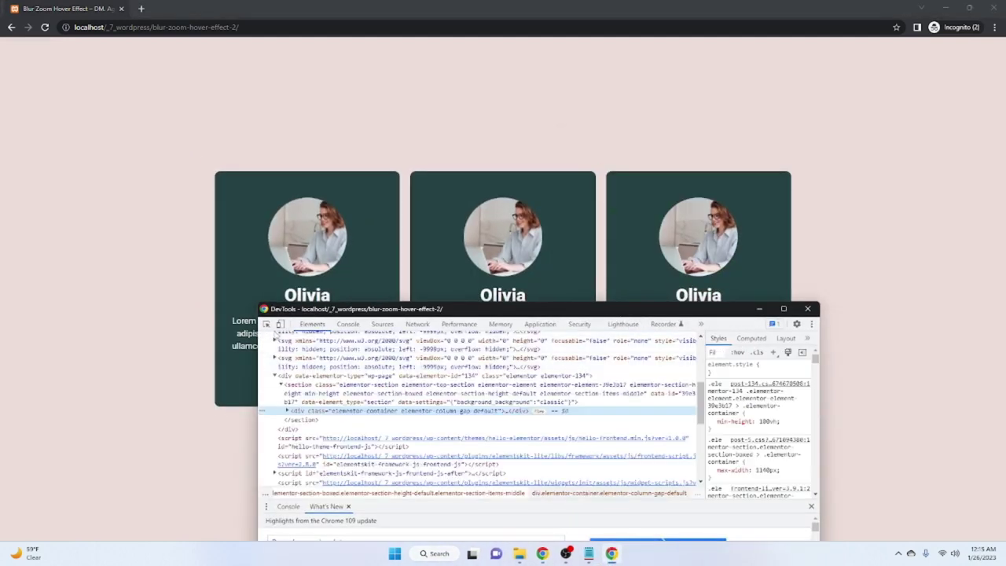
left_click(280, 324)
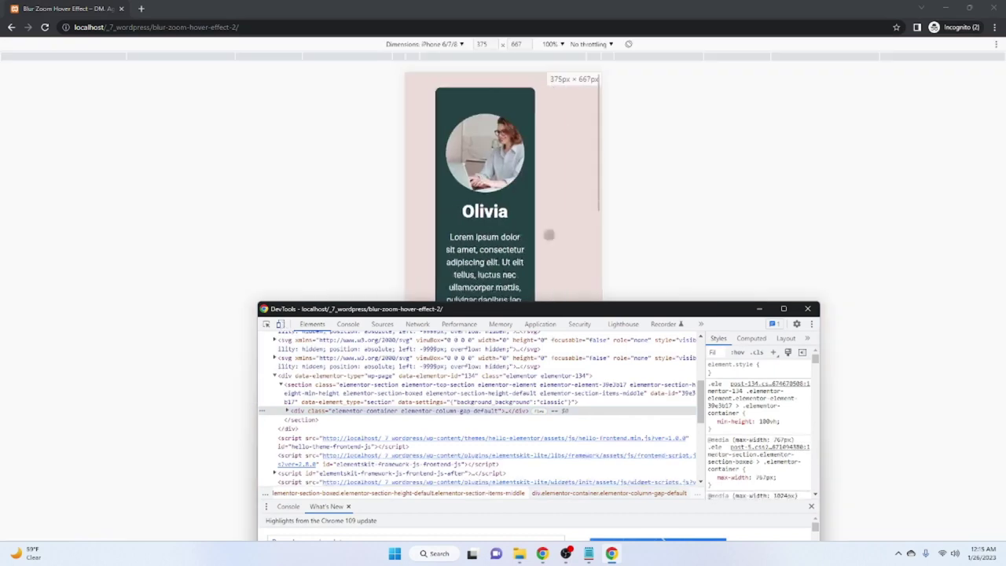
left_click(591, 181)
left_click(402, 44)
left_click(406, 65)
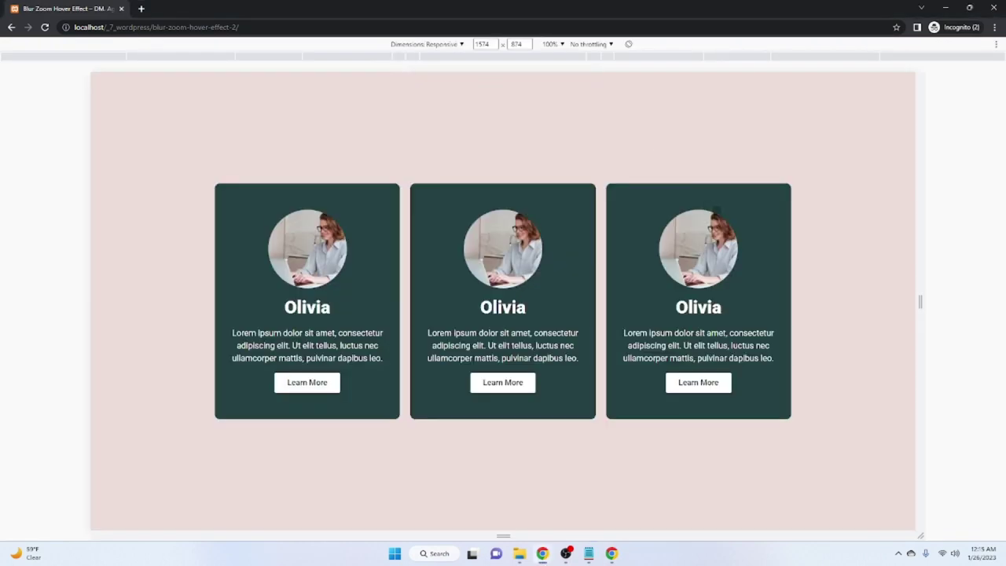
- Widen the emulated viewport to about 1802 px to check the card layout, and close the developer tools
left_click_drag(920, 301, 981, 296)
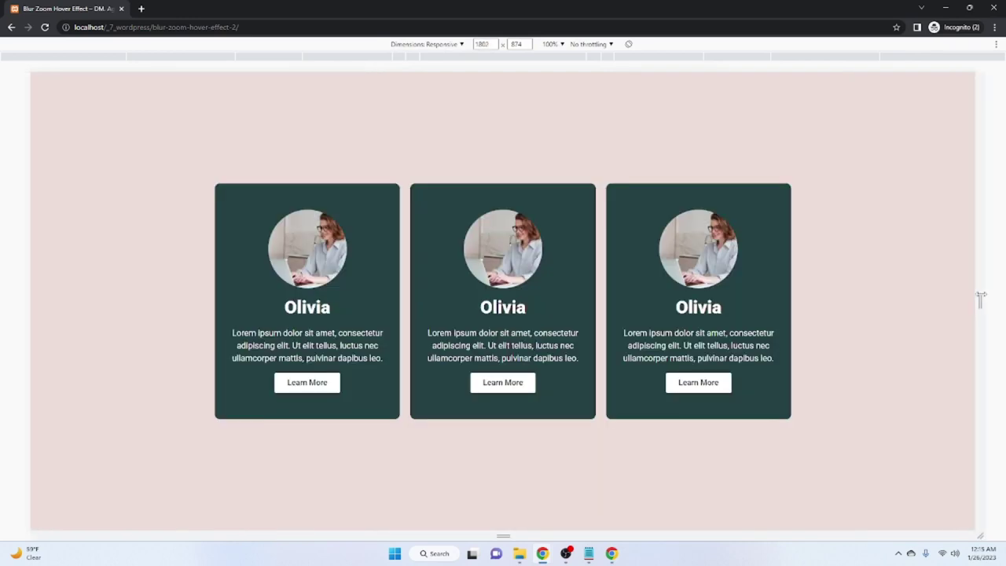
left_click(617, 554)
left_click(807, 308)
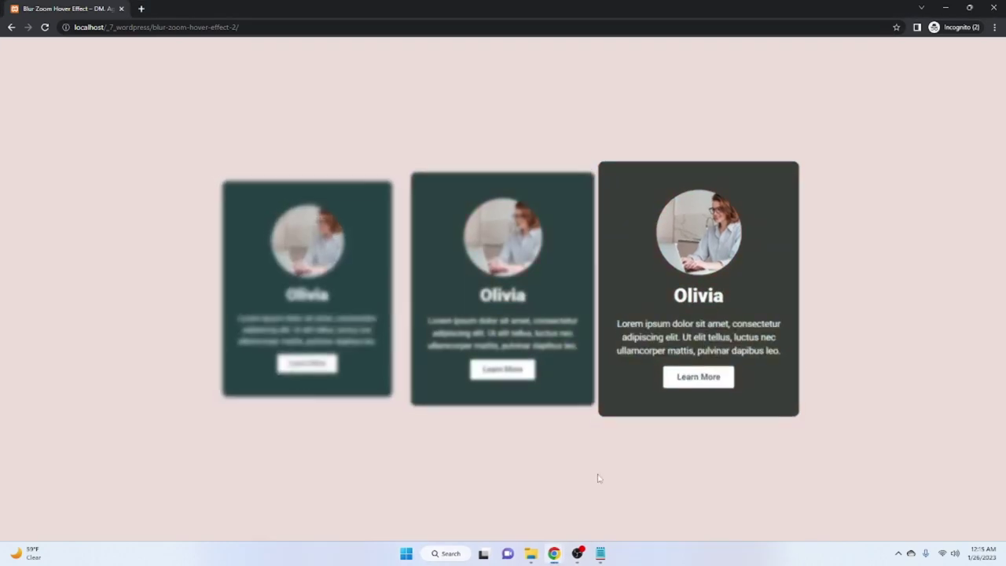
- Return to the Elementor editor, leave the responsive view and open the code of the HTML widget below the cards
mouse_move(556, 547)
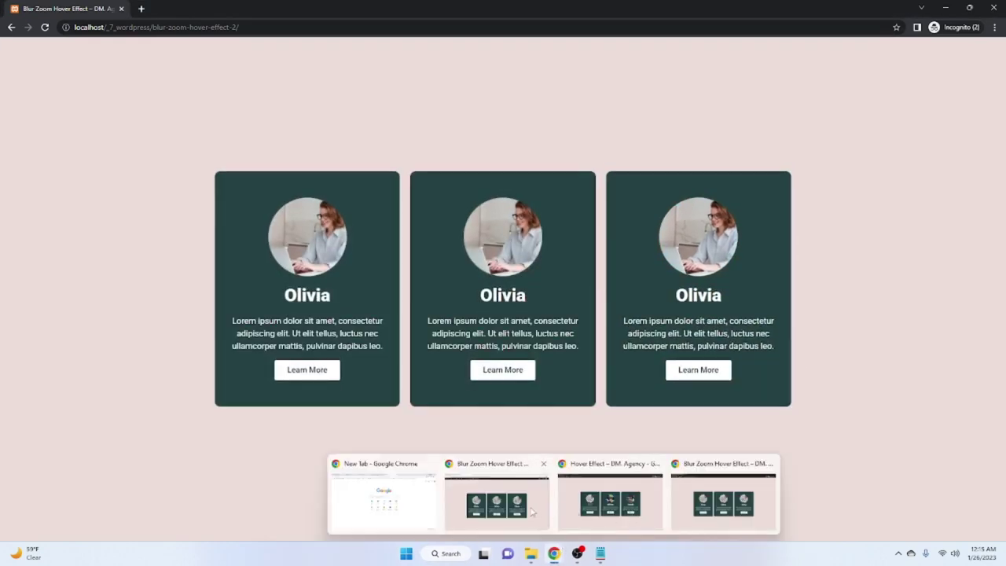
left_click(532, 512)
key("ctrl+Page_Up")
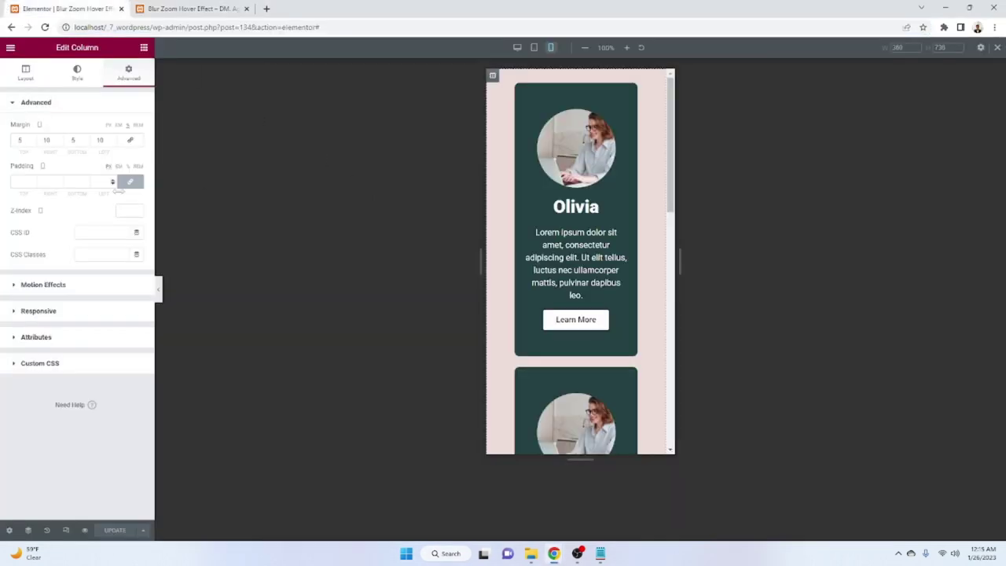
left_click(998, 49)
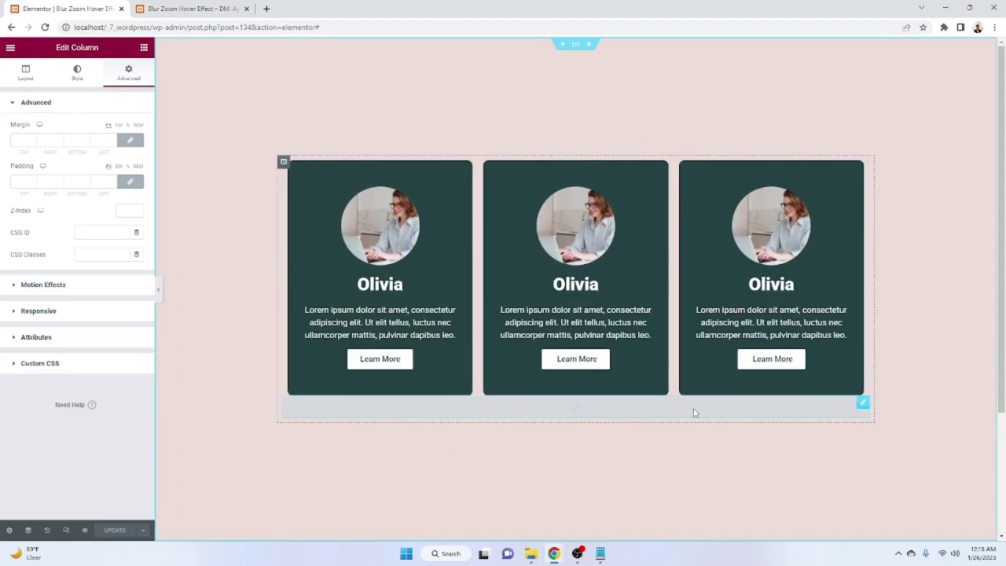
left_click(687, 411)
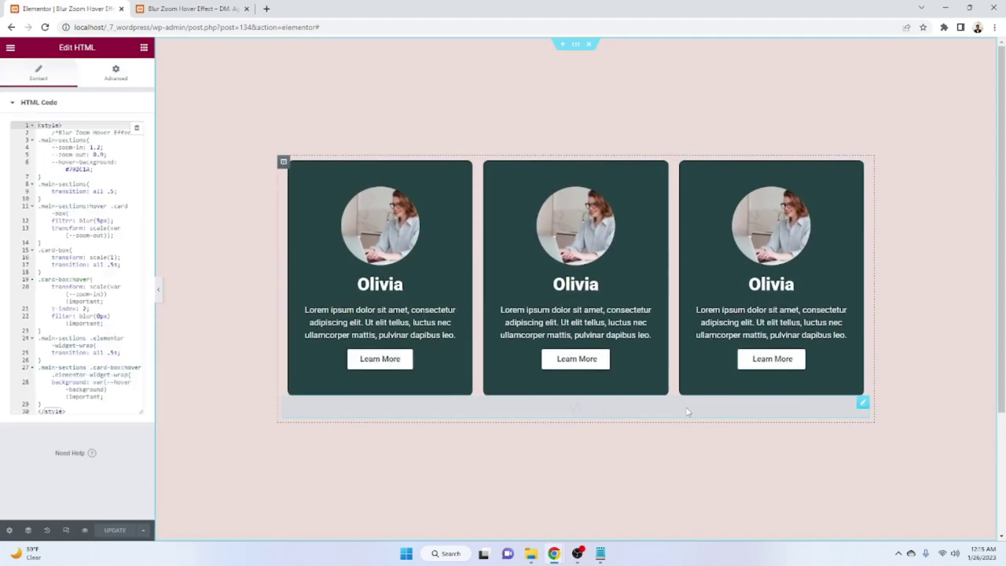
- Try red as the --hover-background colour in the HTML code, and restore it to #792C1A
double_click(82, 168)
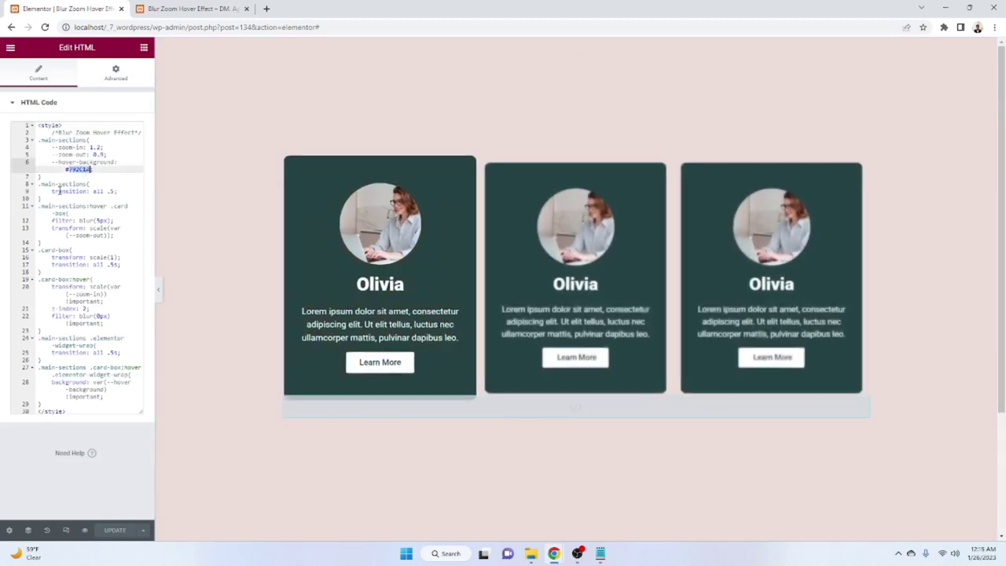
type("red;")
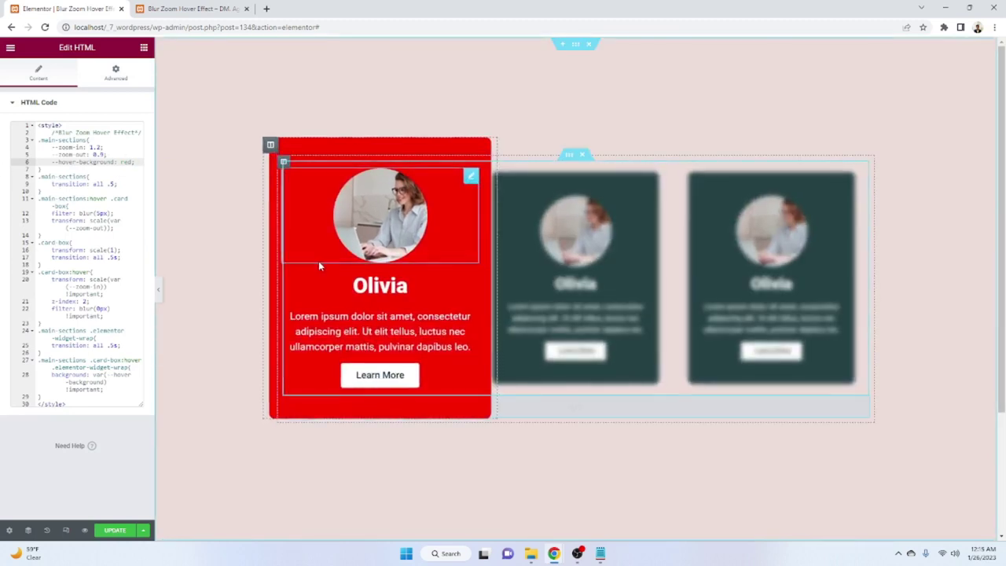
key("BackSpace")
key("BackSpace")
key("BackSpace")
key("ctrl+z")
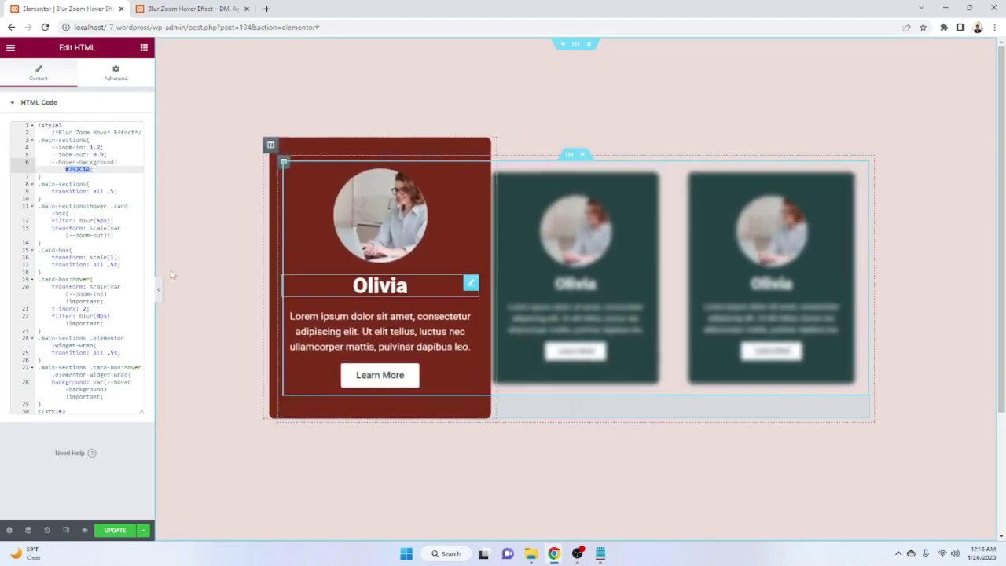
- Try a --zoom-out value of 5 in the HTML code, and set it back to 0.9
left_click(102, 154)
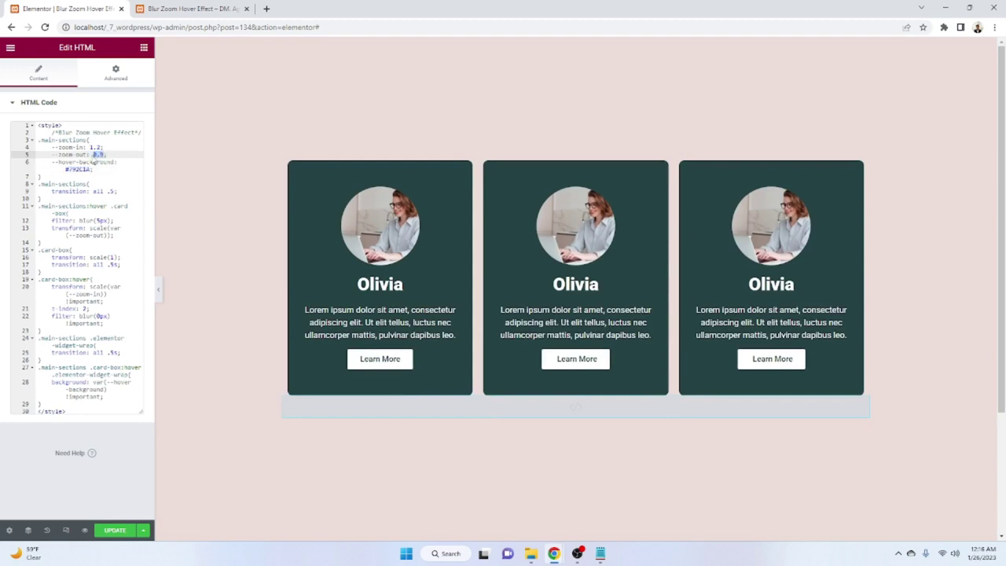
type("5")
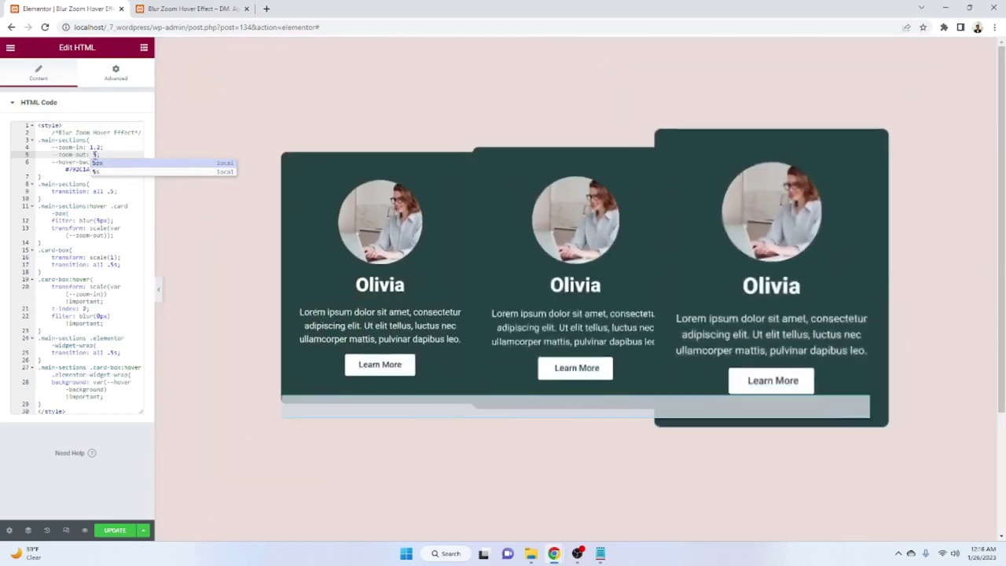
left_click(94, 155)
type("0.9")
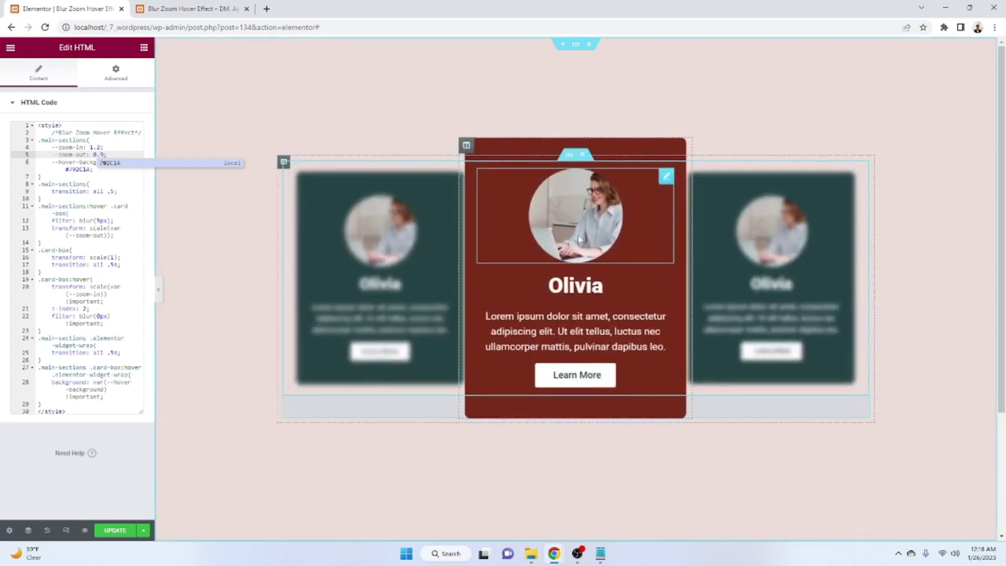
- Try a --zoom-in value of 2.2 in the HTML code, and set it back to 1.2
left_click(98, 147)
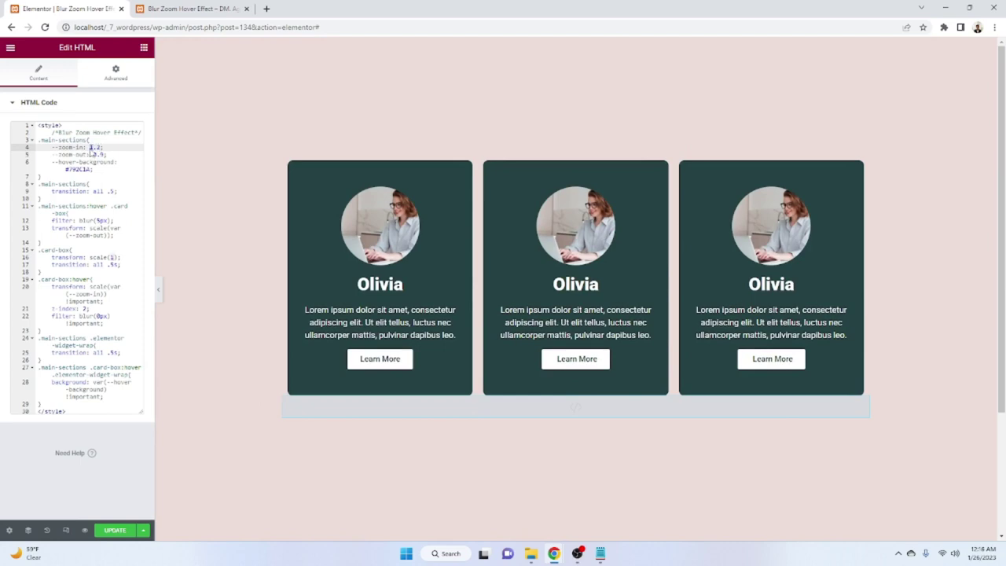
type("1.")
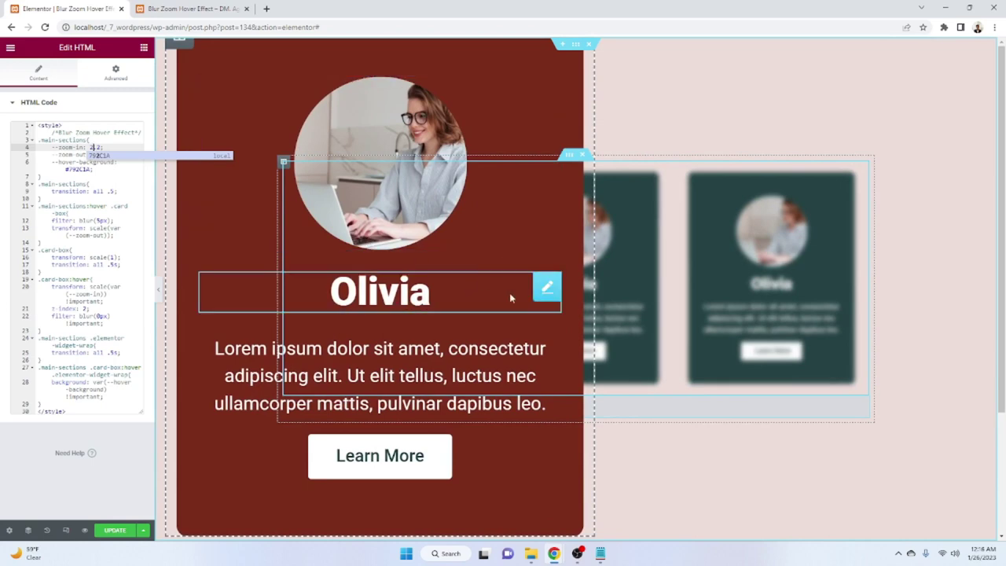
type("3")
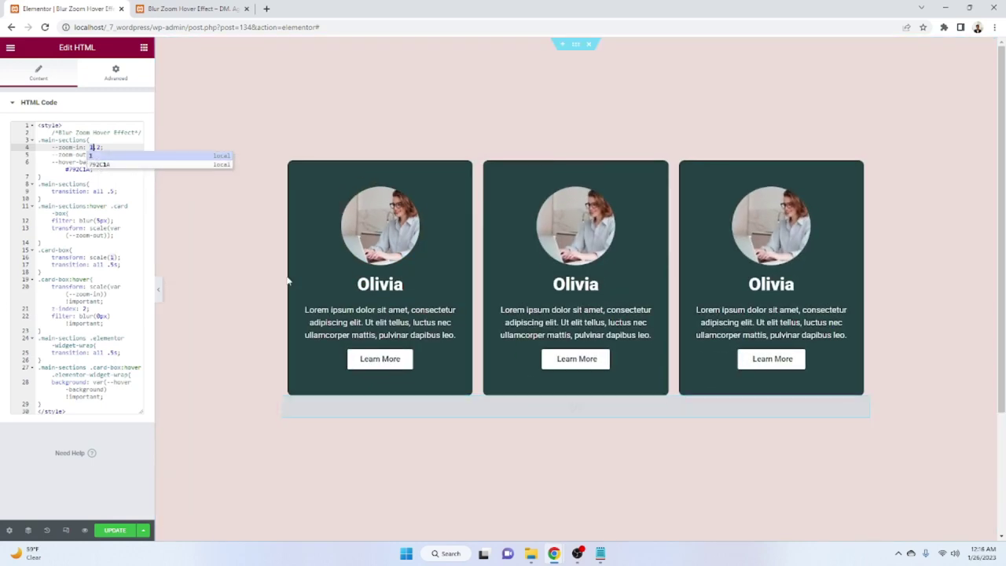
- Finish editing the HTML code and switch to the page preview to check the cards' hover effect
left_click(67, 245)
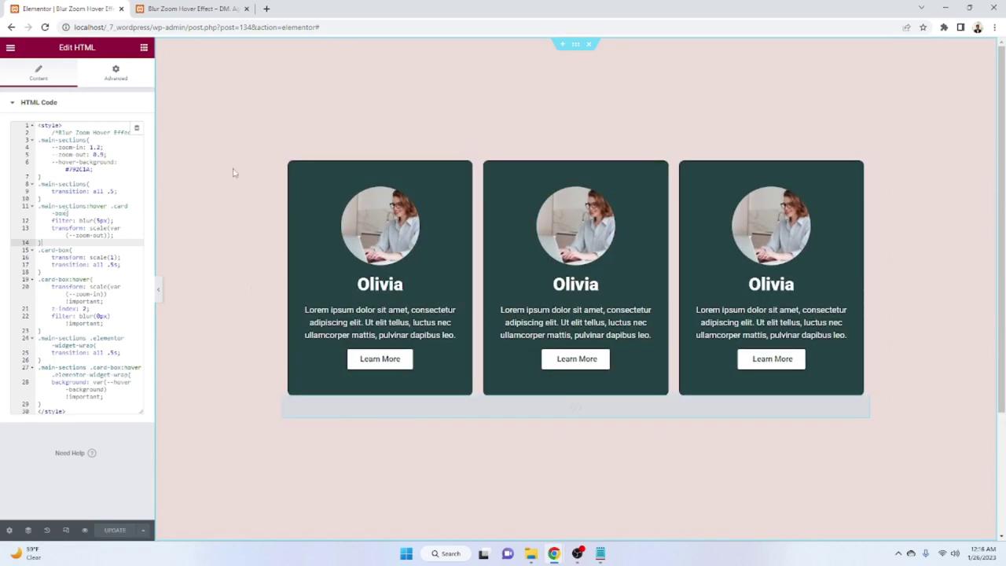
key("ctrl+Tab")
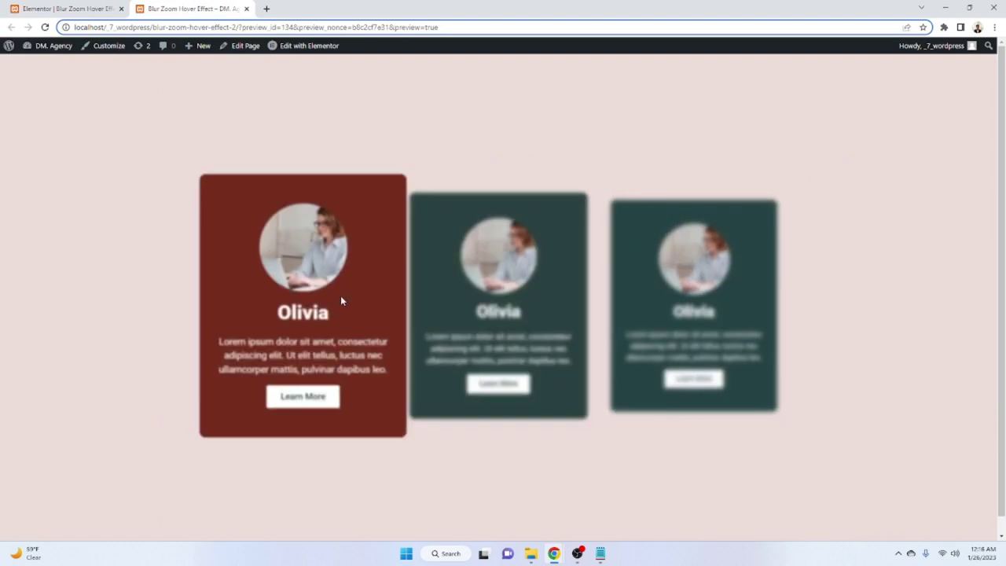